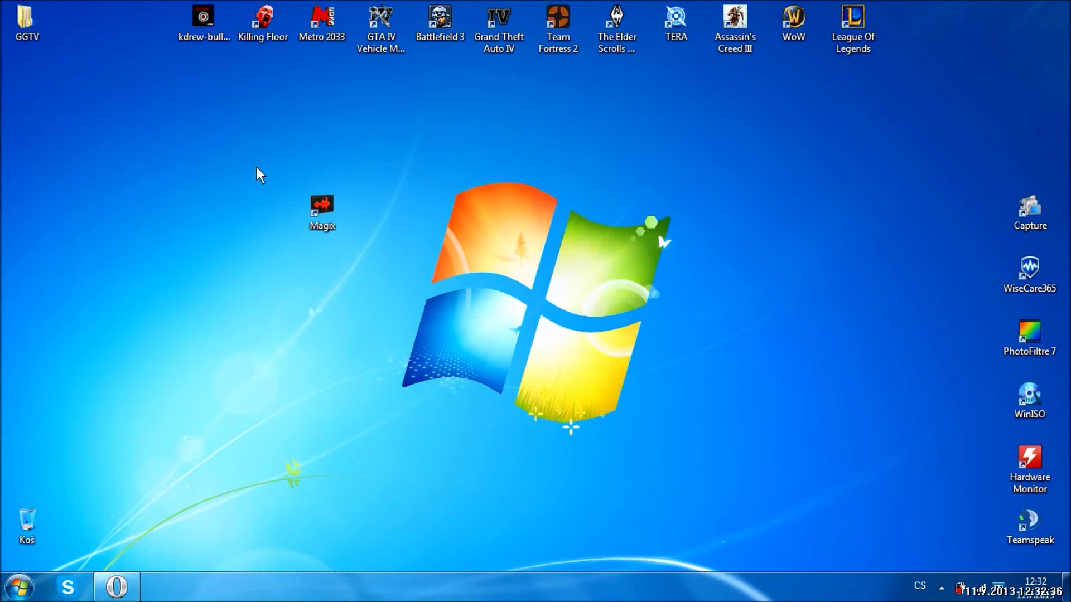
pyautogui.moveTo(263, 161); pyautogui.dragTo(382, 261)
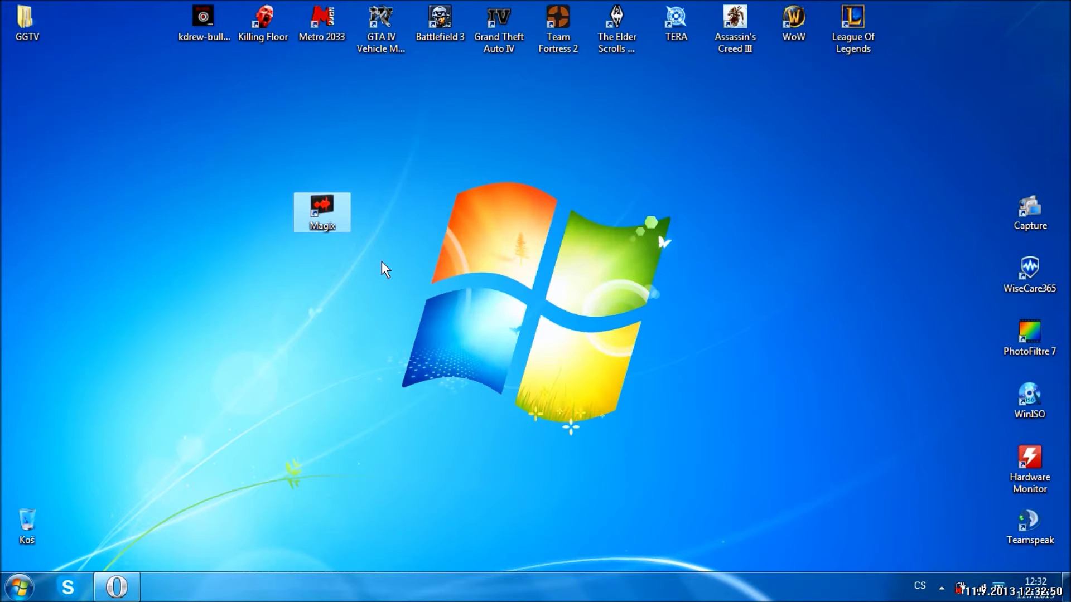
pyautogui.click(383, 264)
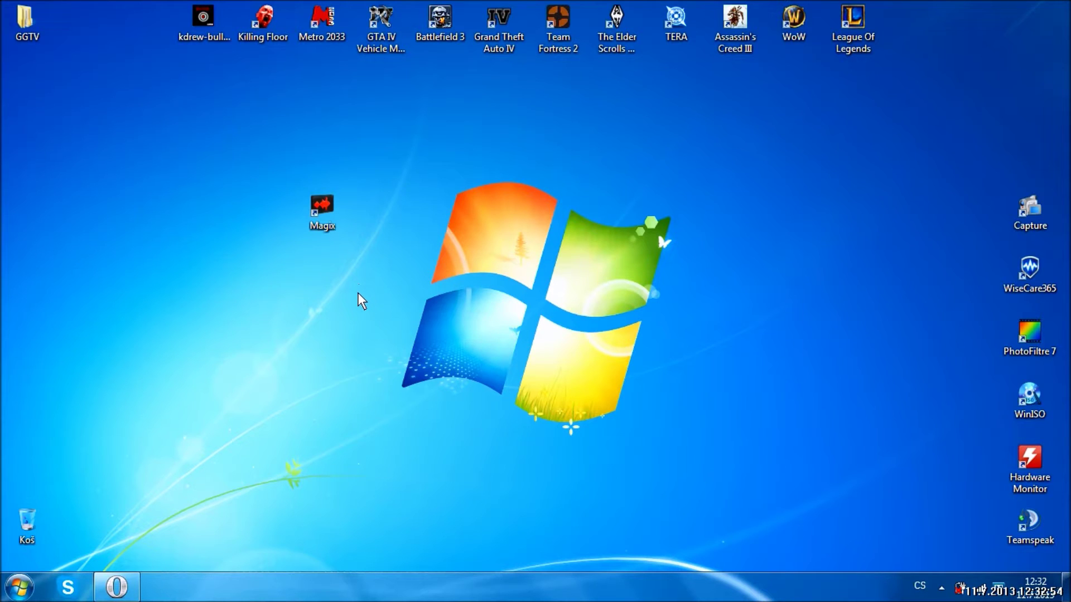
# - Switch to Opera, review the Magix Music Maker Silver 17 download page on uloz.to with its instructions, and close that page
pyautogui.click(117, 585)
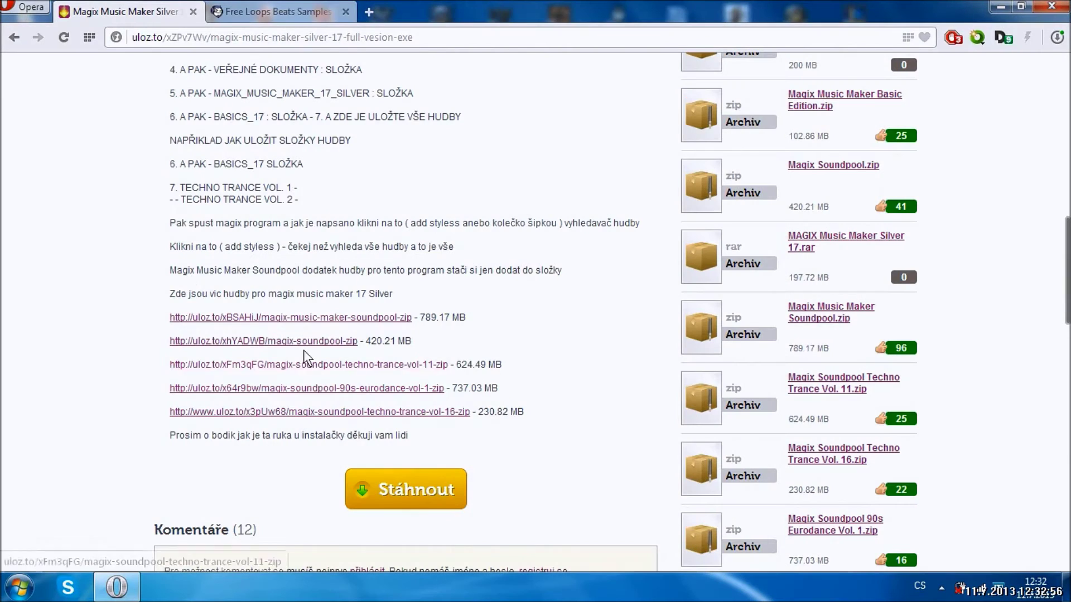
pyautogui.scroll(10, 55, 180)
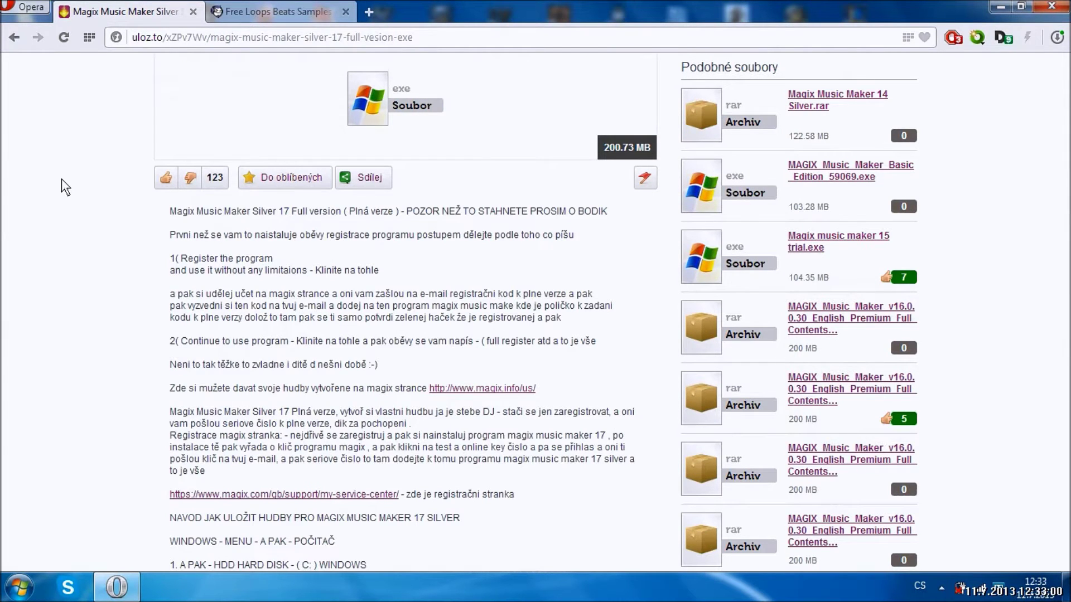
pyautogui.scroll(3, 91, 212)
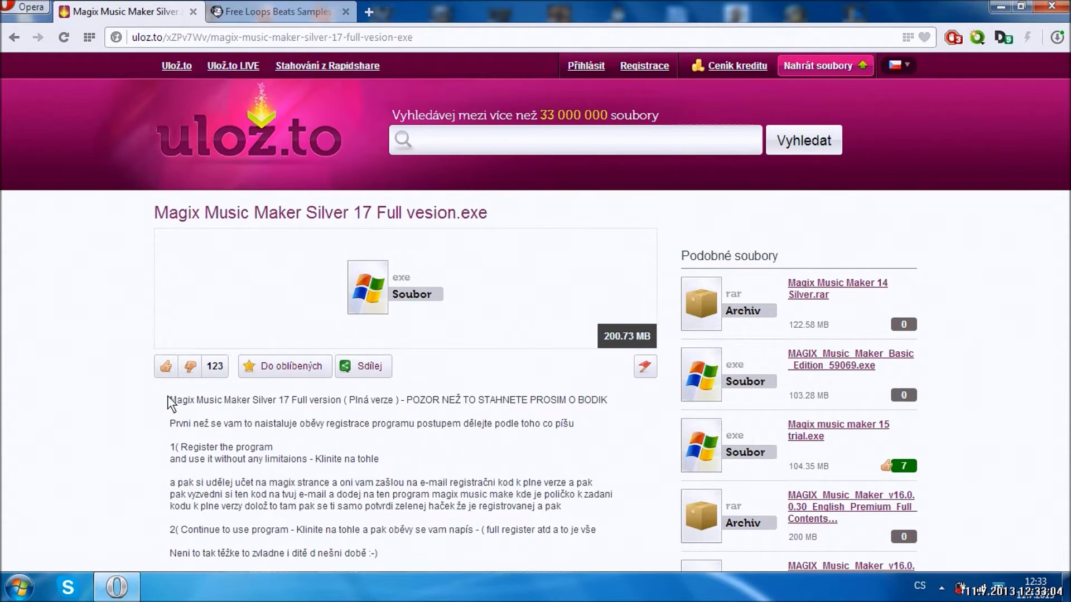
pyautogui.moveTo(161, 398); pyautogui.dragTo(415, 288)
pyautogui.scroll(-3, 370, 382)
pyautogui.scroll(-4, 360, 374)
pyautogui.scroll(8, 451, 321)
pyautogui.click(206, 300)
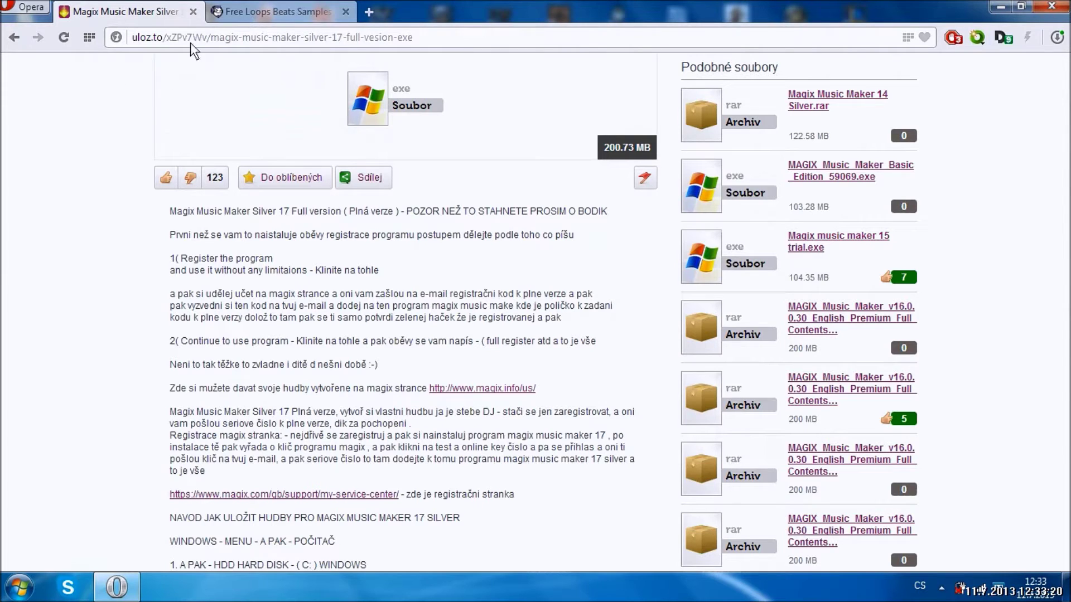
pyautogui.click(193, 12)
pyautogui.click(992, 7)
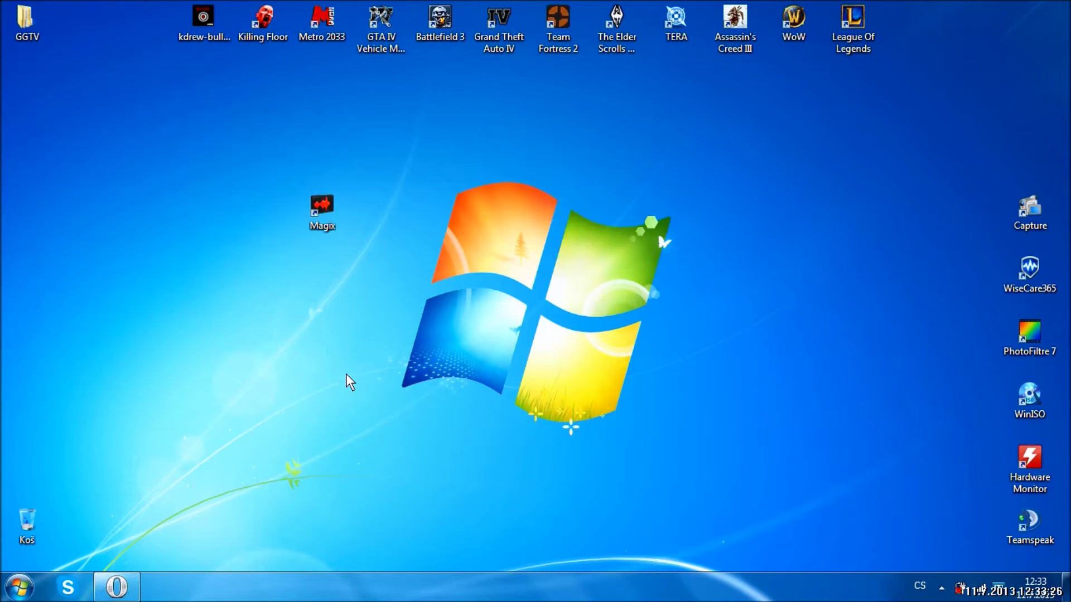
# - Launch Magix Music Maker from the desktop and minimize it once the empty project has loaded
pyautogui.doubleClick(328, 212)
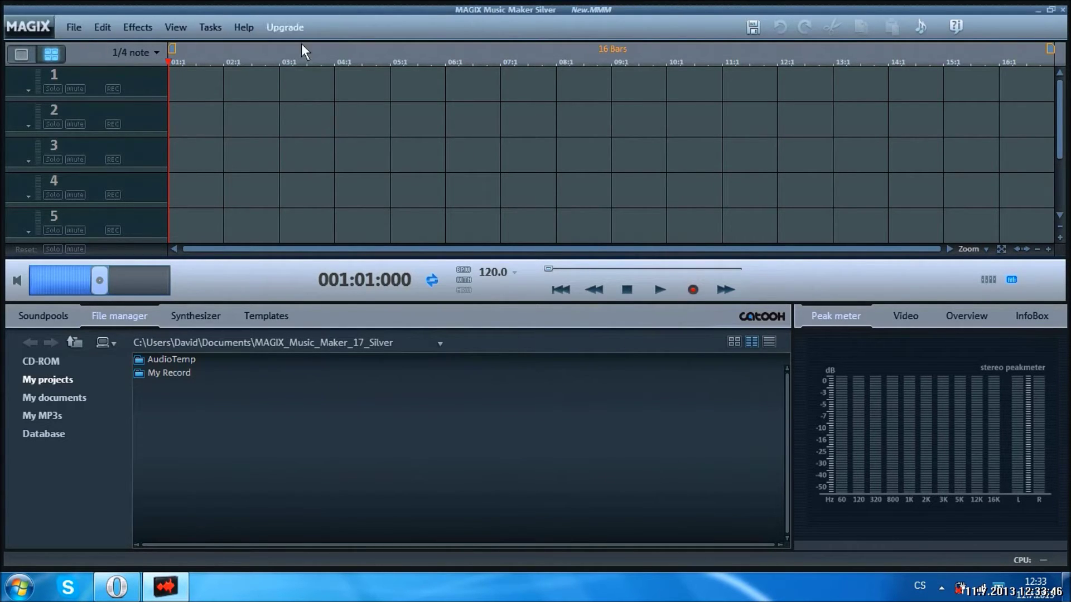
pyautogui.moveTo(214, 83); pyautogui.dragTo(363, 89)
pyautogui.click(1039, 10)
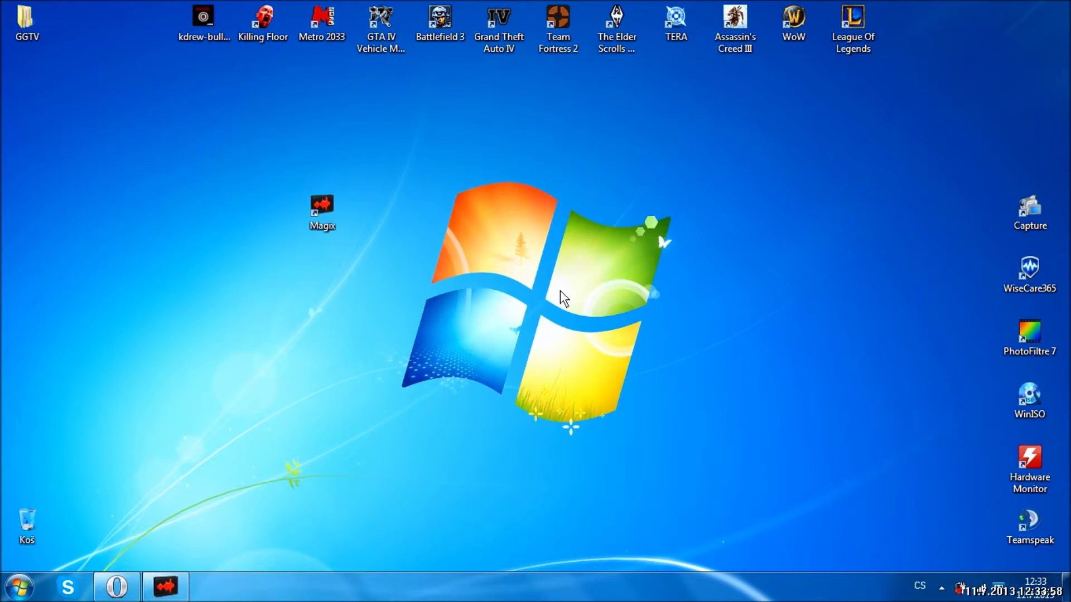
# - Switch to Opera, open Looperman's Loops & Samples page and look through the listed royalty-free loops
pyautogui.click(126, 586)
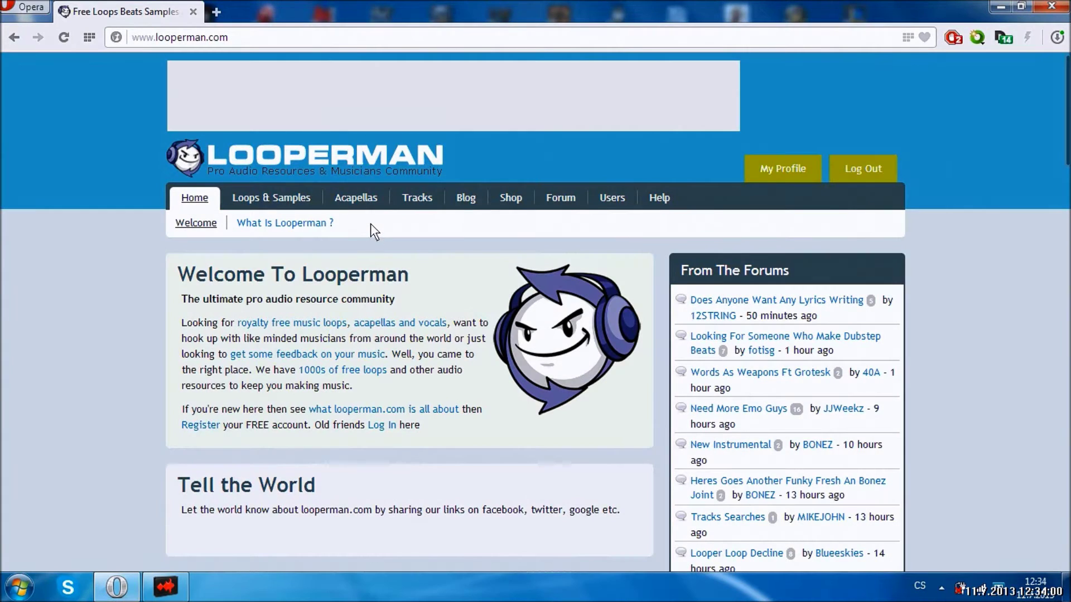
pyautogui.click(228, 37)
pyautogui.scroll(-5, 129, 372)
pyautogui.scroll(5, 129, 371)
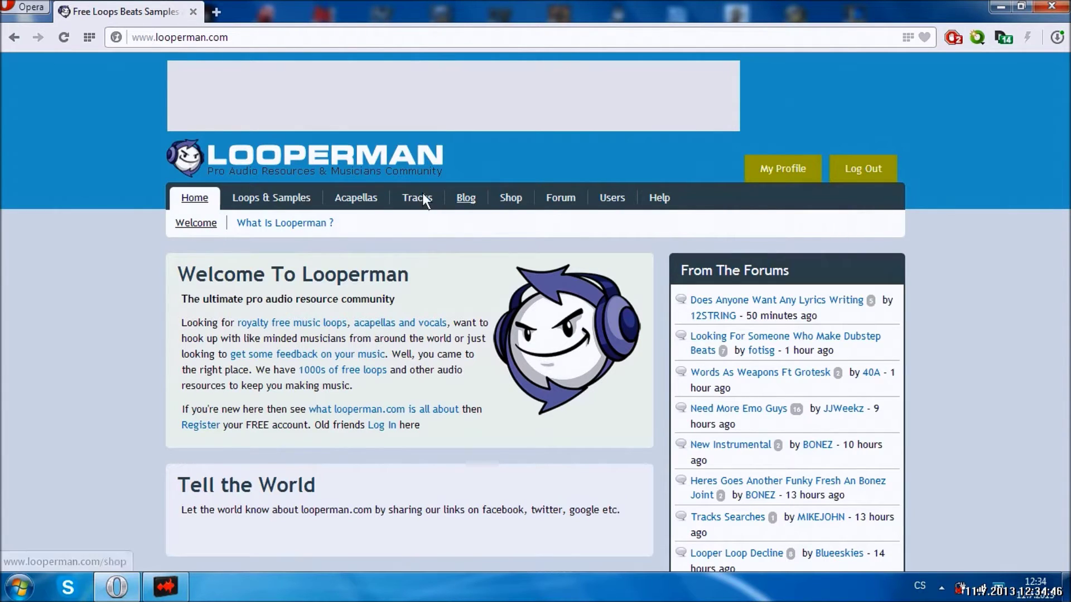
pyautogui.click(264, 202)
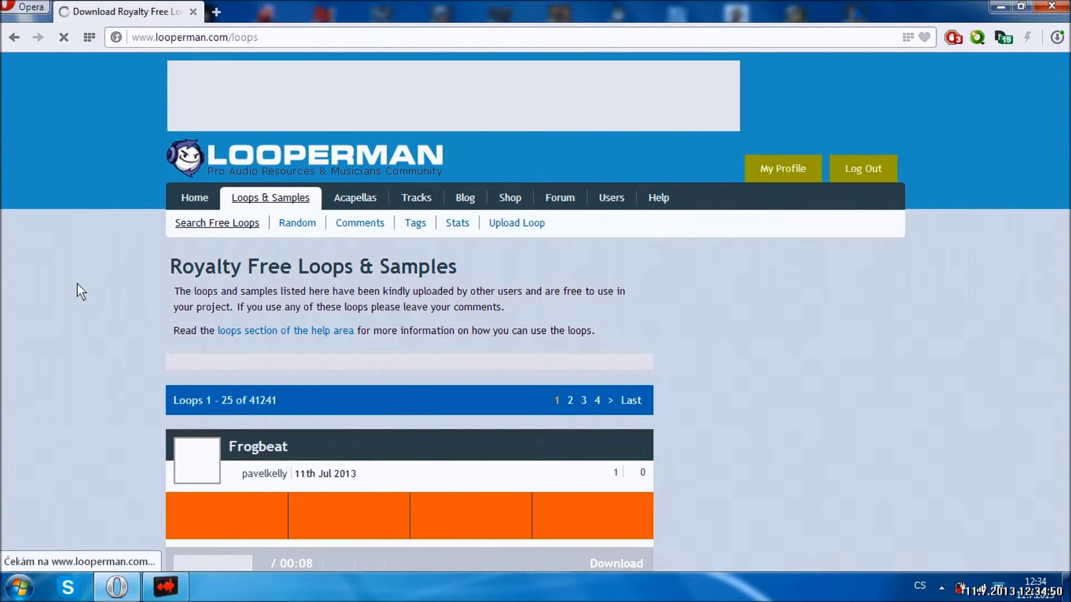
pyautogui.scroll(-10, 81, 257)
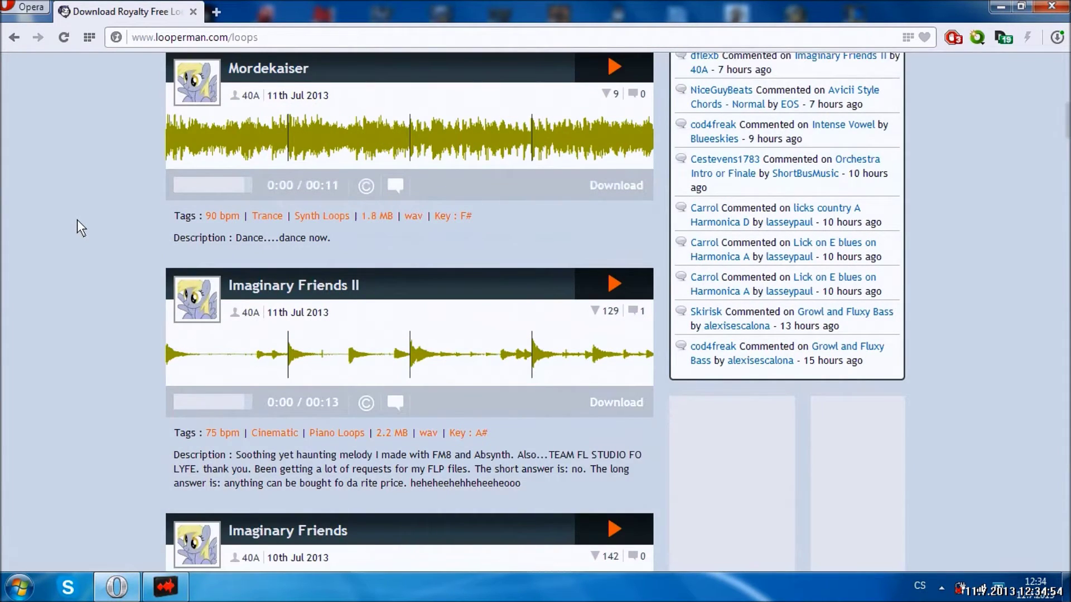
pyautogui.scroll(-5, 79, 226)
pyautogui.scroll(10, 78, 221)
pyautogui.scroll(5, 82, 220)
pyautogui.scroll(-2, 92, 226)
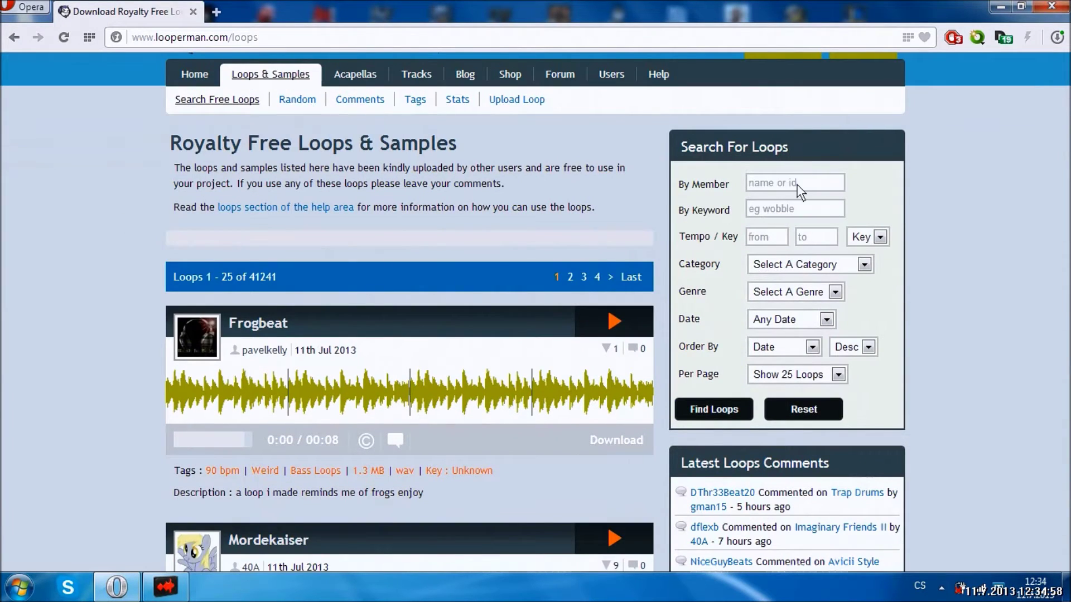
# - Try sample keywords such as "bass" in the loop search and clear the keyword again
pyautogui.click(787, 214)
pyautogui.write('bass')
pyautogui.hotkey('ctrl', 'a')
pyautogui.write('than')
pyautogui.hotkey('ctrl', 'a')
pyautogui.press('BackSpace')
pyautogui.write('mich')
pyautogui.hotkey('ctrl', 'a')
pyautogui.press('BackSpace')
# - Check the project tempo in Magix Music Maker, and return to Opera to view the musical keys offered by the loop search
pyautogui.moveTo(677, 236); pyautogui.dragTo(744, 241)
pyautogui.click(744, 241)
pyautogui.click(165, 586)
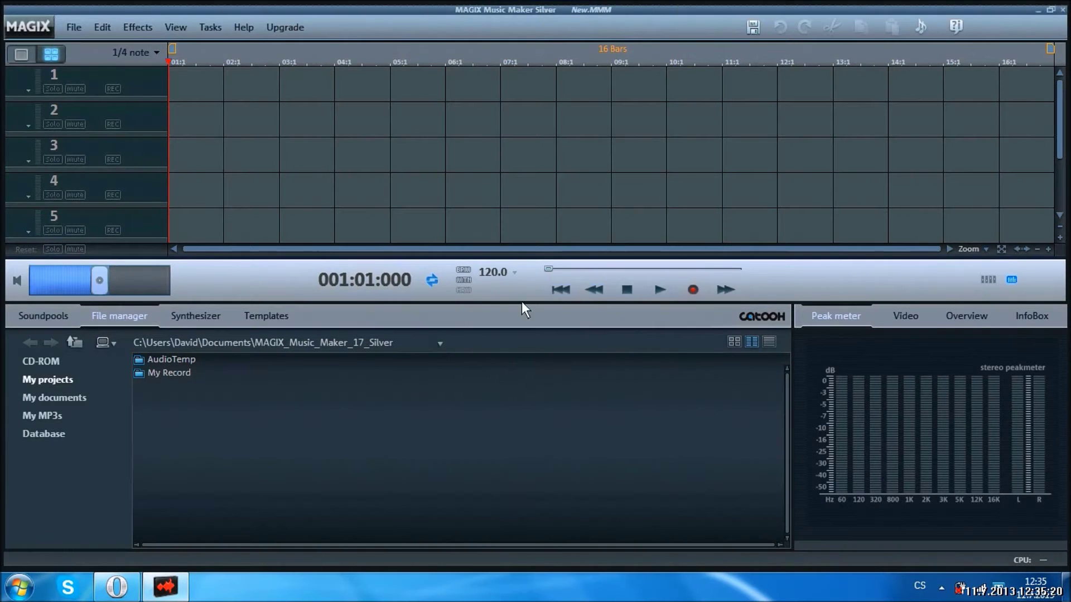
pyautogui.hotkey('alt', 'Tab')
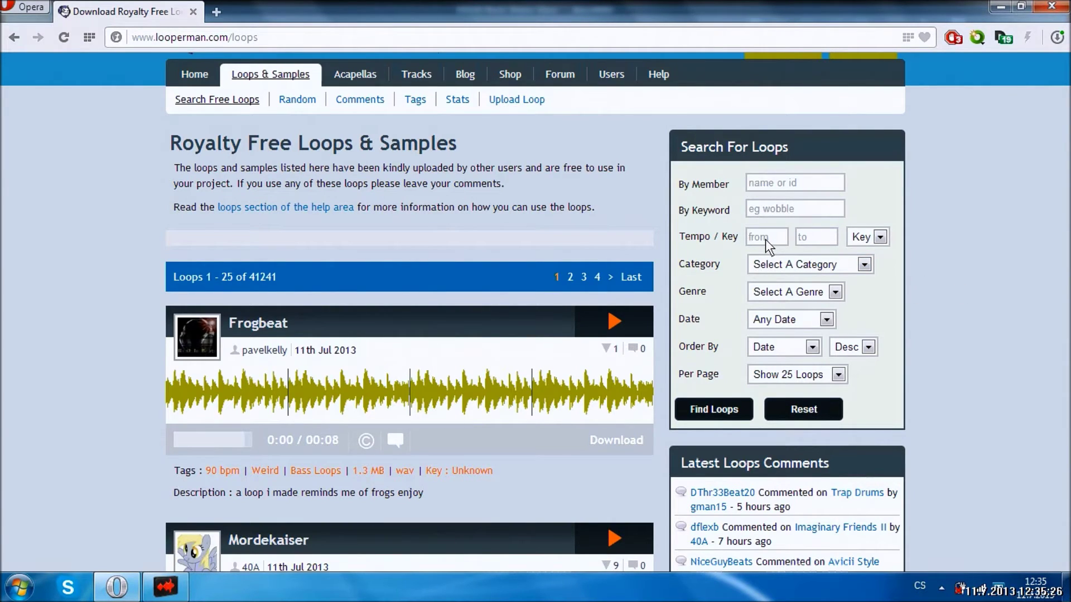
pyautogui.click(885, 237)
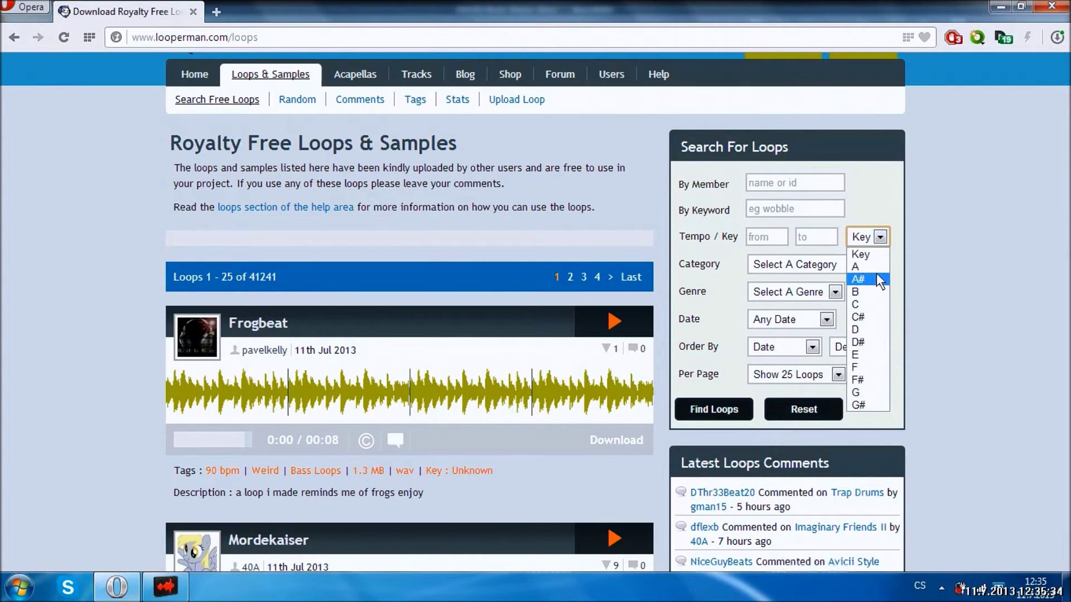
pyautogui.click(921, 238)
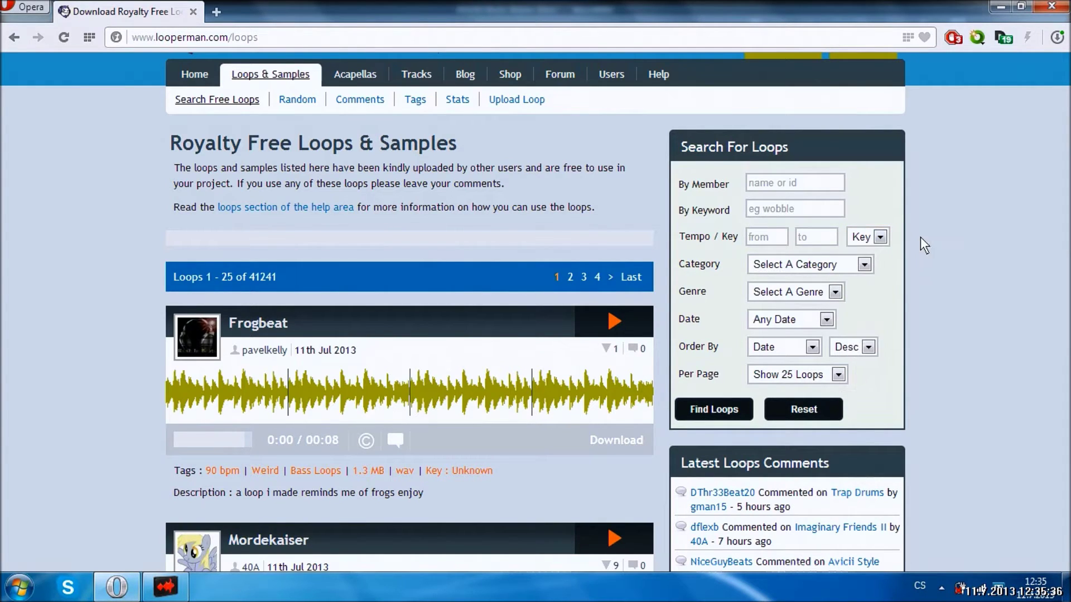
pyautogui.click(884, 241)
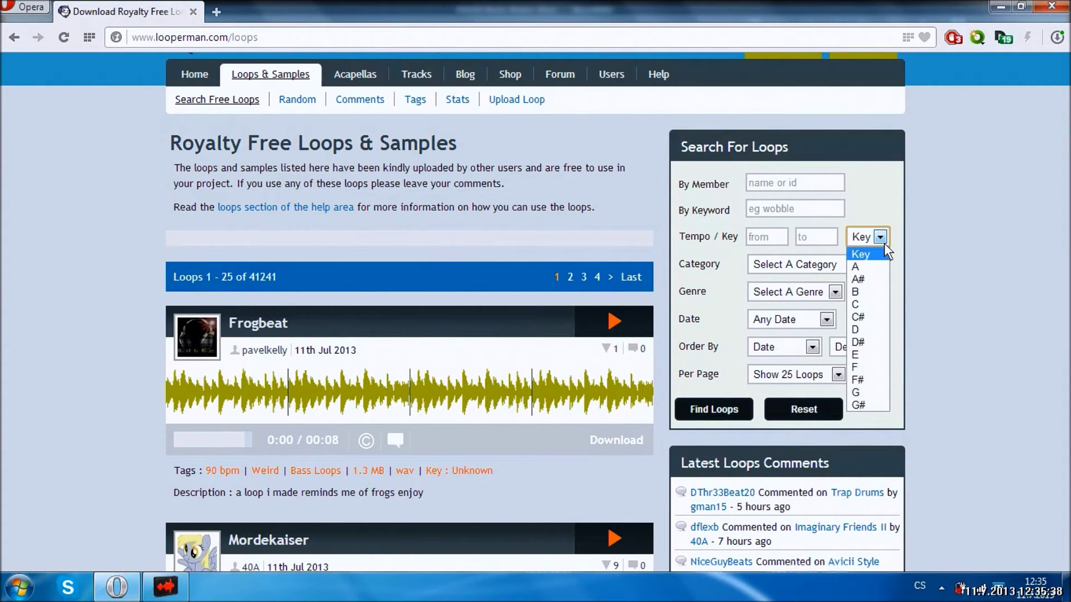
pyautogui.click(885, 240)
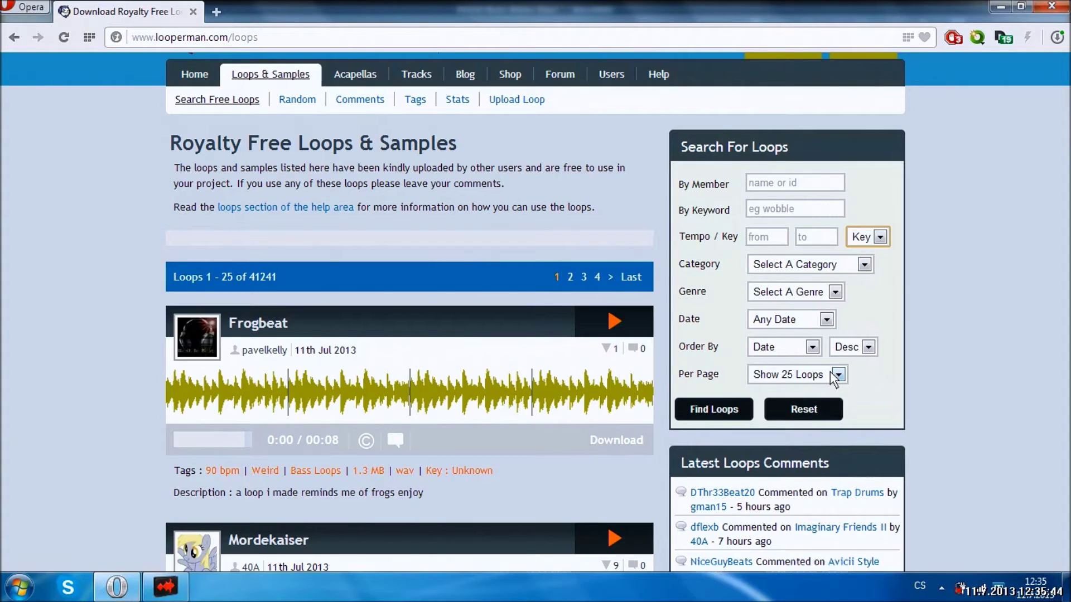
# - Review the loop categories and set the search category to Guitar Loops Acoustic
pyautogui.click(864, 266)
pyautogui.press('Down')
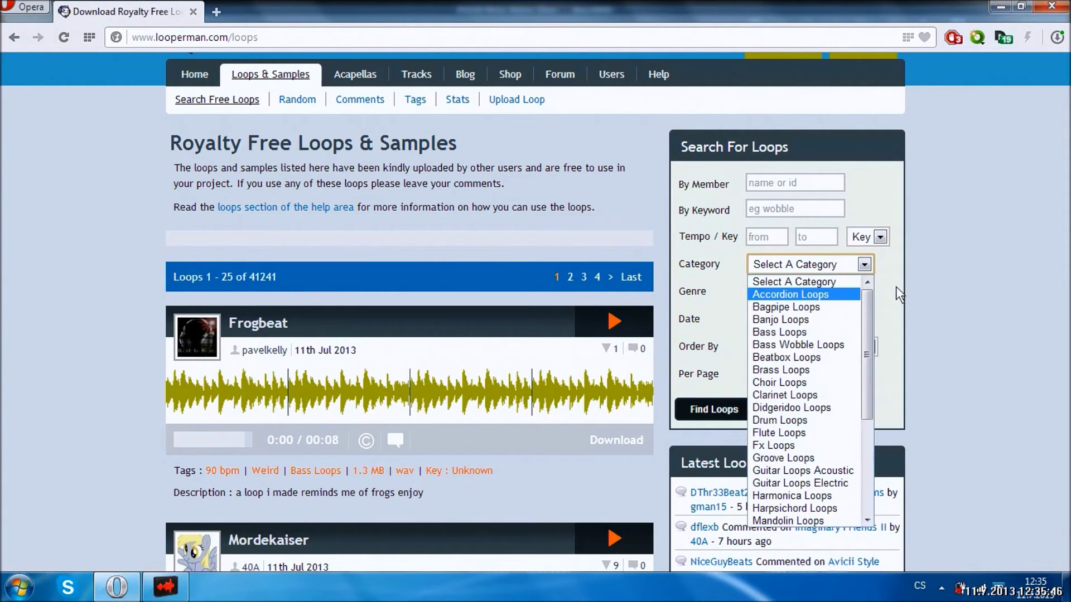
pyautogui.moveTo(868, 306); pyautogui.dragTo(866, 447)
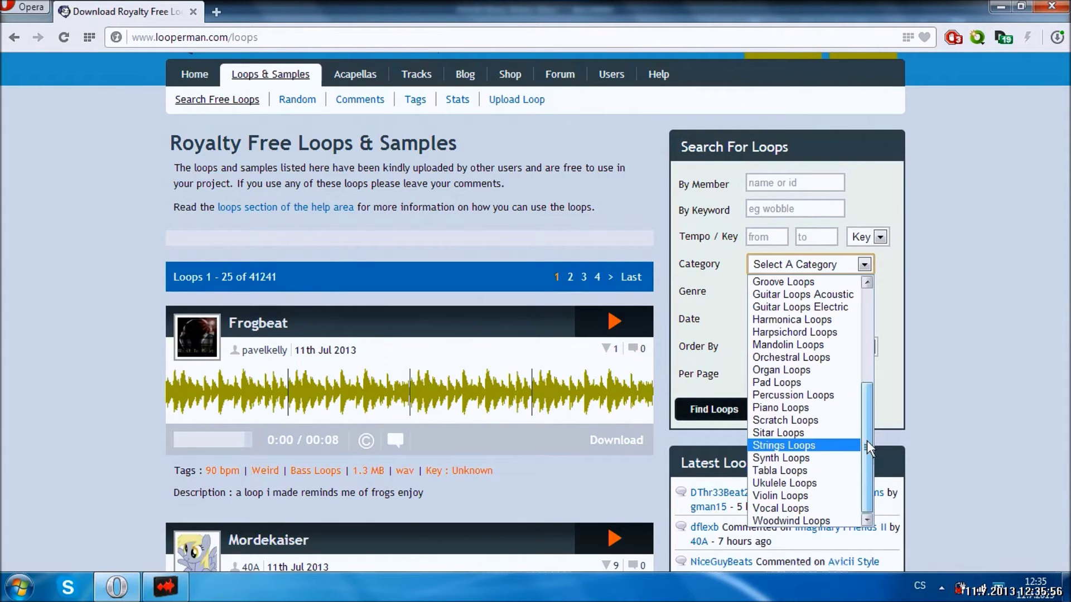
pyautogui.moveTo(866, 445); pyautogui.dragTo(865, 338)
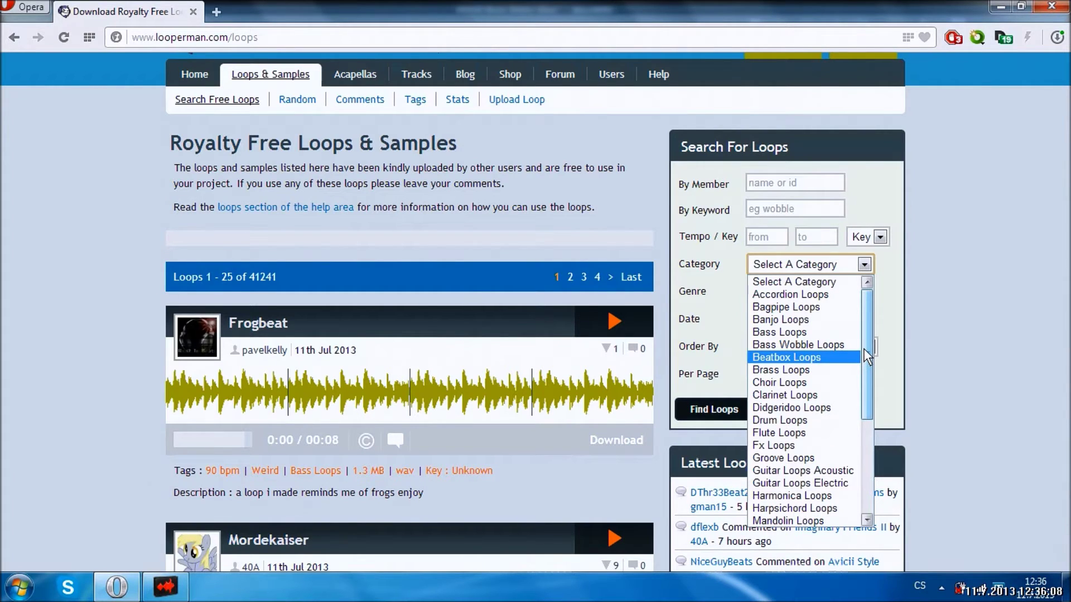
pyautogui.moveTo(864, 350); pyautogui.dragTo(862, 435)
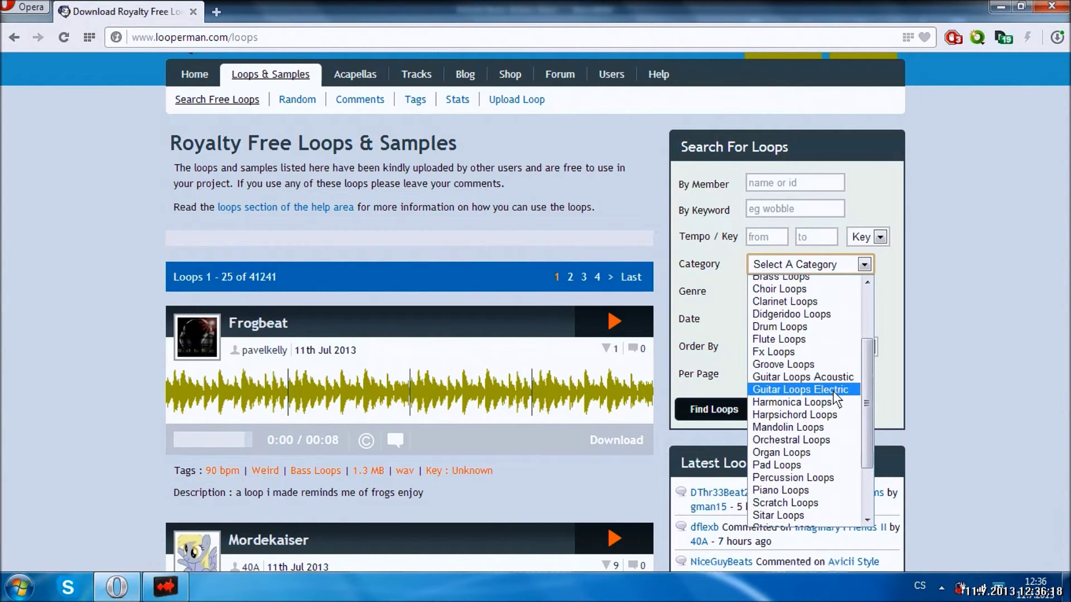
pyautogui.click(833, 377)
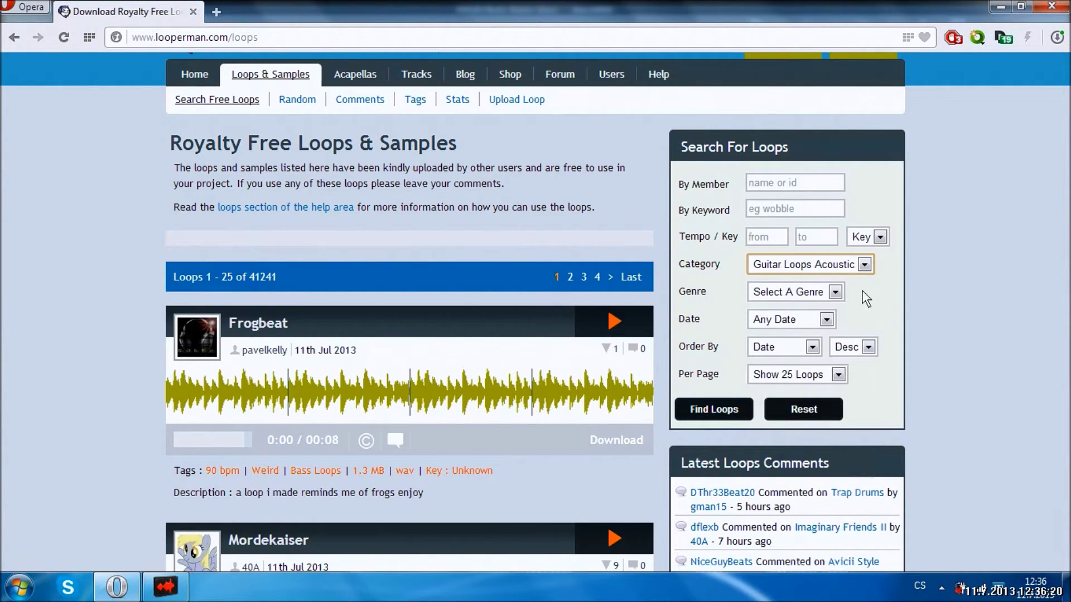
# - Review the available genres and set the loop search genre to Country
pyautogui.click(835, 292)
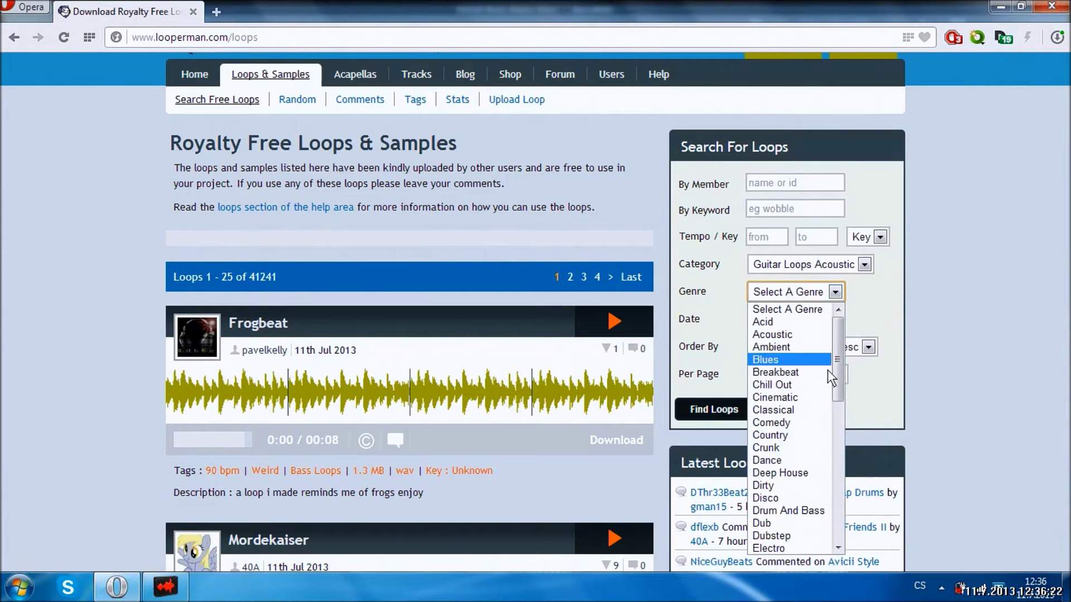
pyautogui.moveTo(840, 343); pyautogui.dragTo(837, 521)
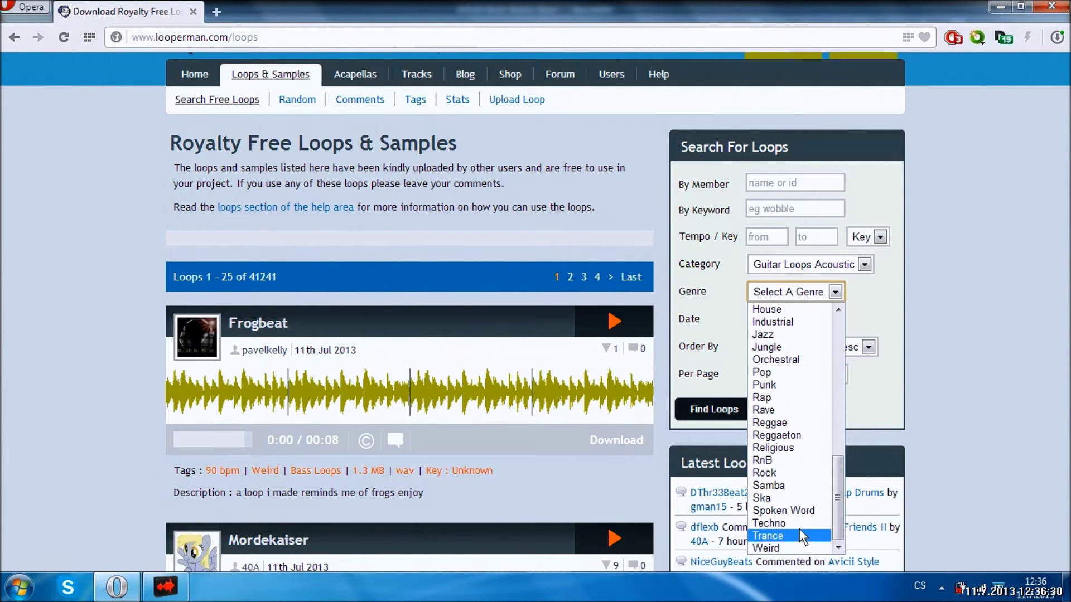
pyautogui.moveTo(839, 483); pyautogui.dragTo(839, 330)
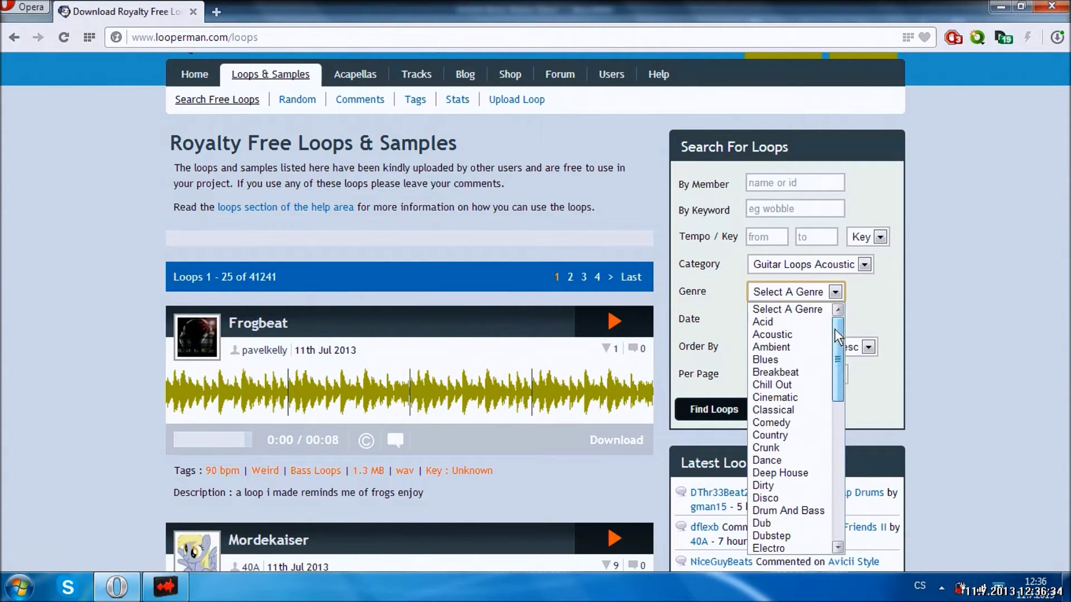
pyautogui.moveTo(838, 360); pyautogui.dragTo(839, 404)
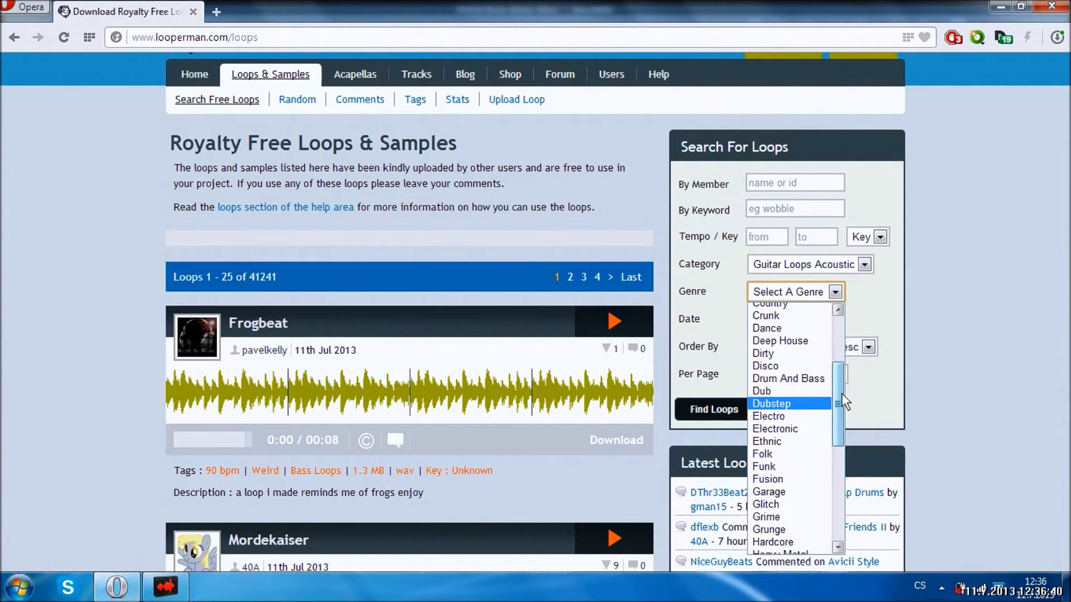
pyautogui.moveTo(841, 393); pyautogui.dragTo(838, 340)
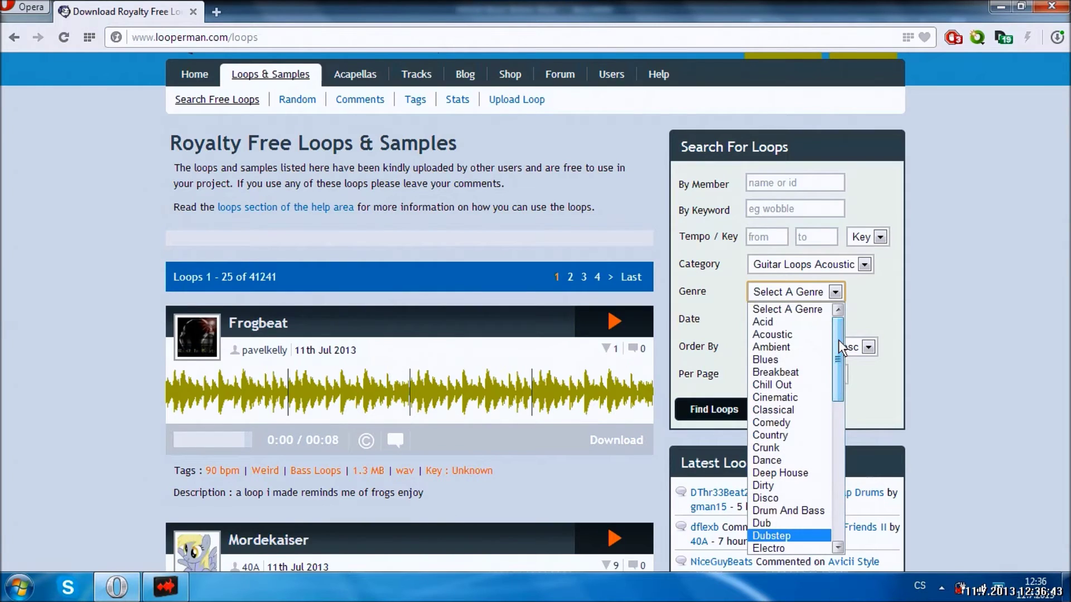
pyautogui.click(787, 444)
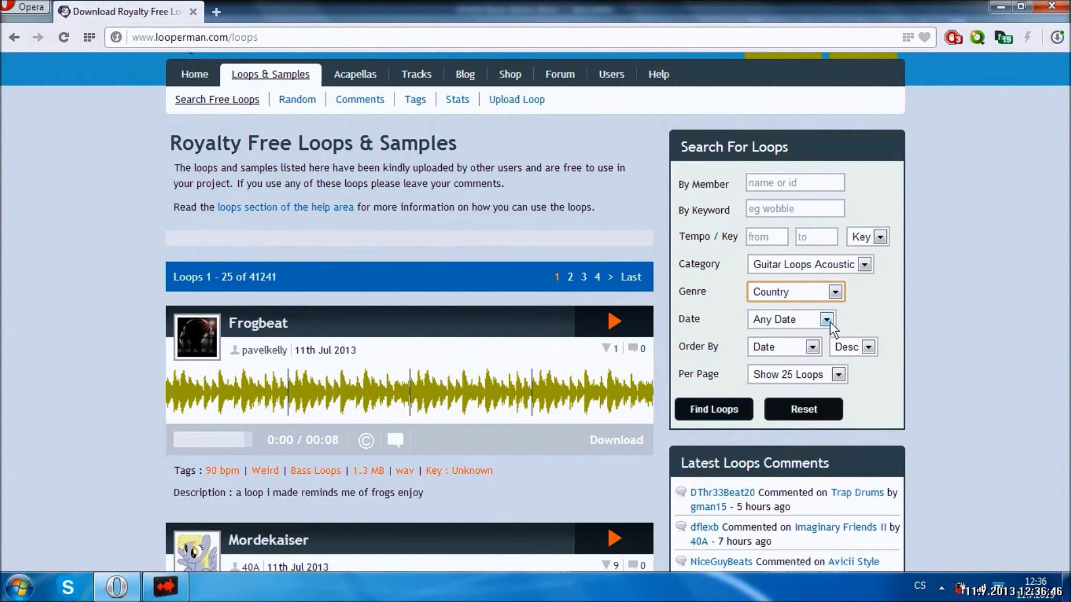
# - View the sort order options, leave the order at Date, and set the search to show 50 loops per page
pyautogui.click(812, 346)
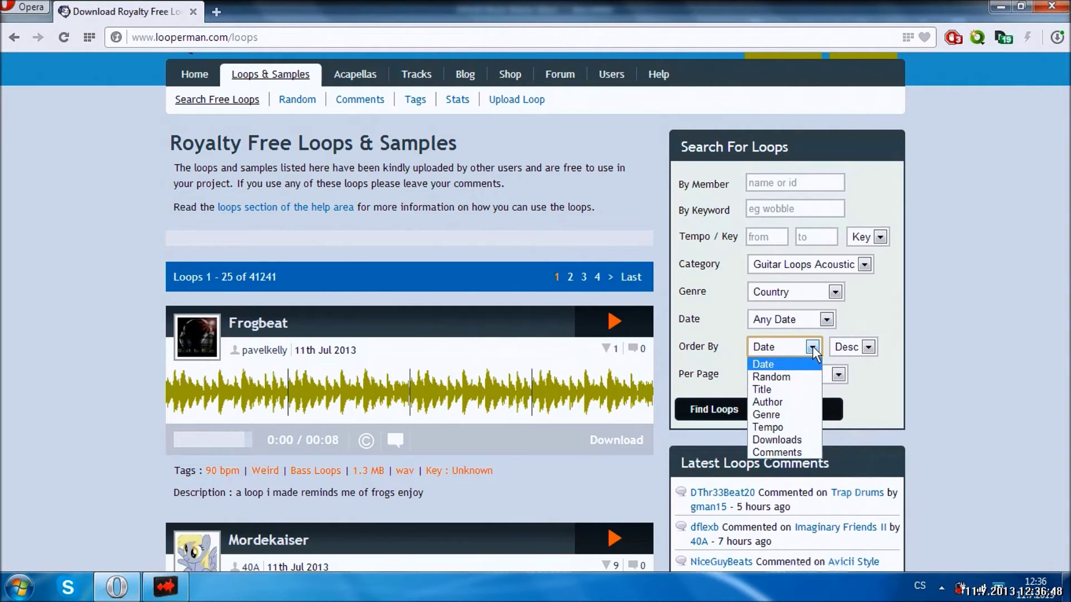
pyautogui.click(812, 346)
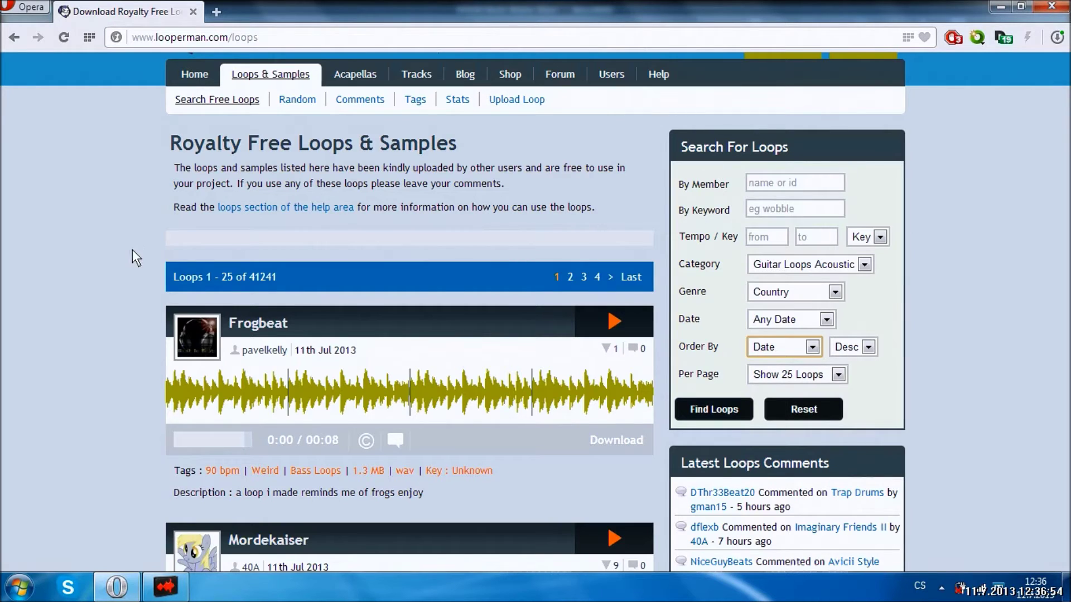
pyautogui.click(843, 374)
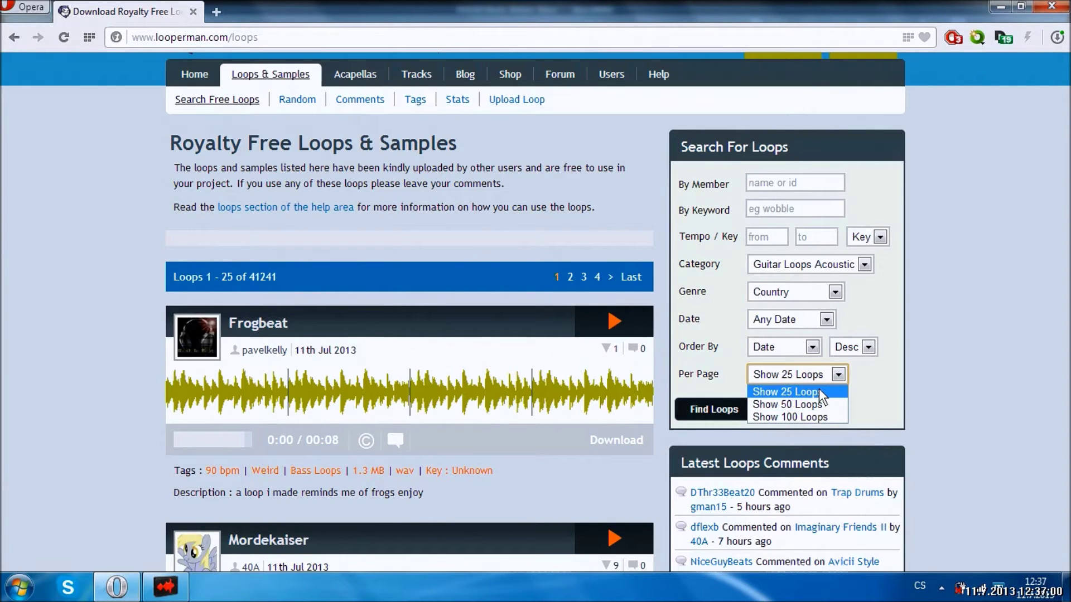
pyautogui.click(804, 405)
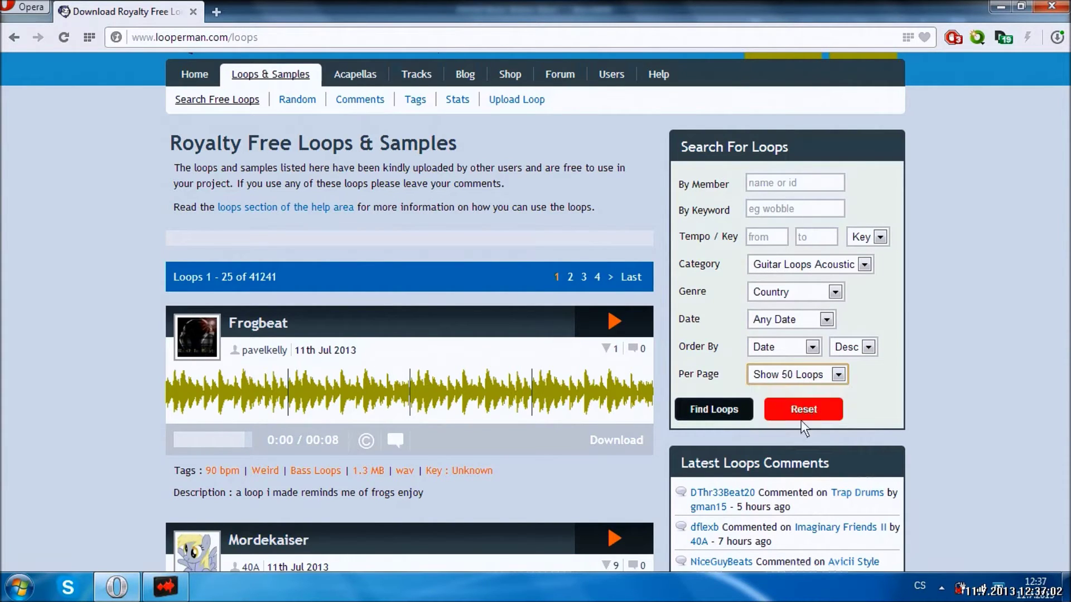
# - Run the loop search with the chosen filters and preview part of the Themed Country loop
pyautogui.click(714, 410)
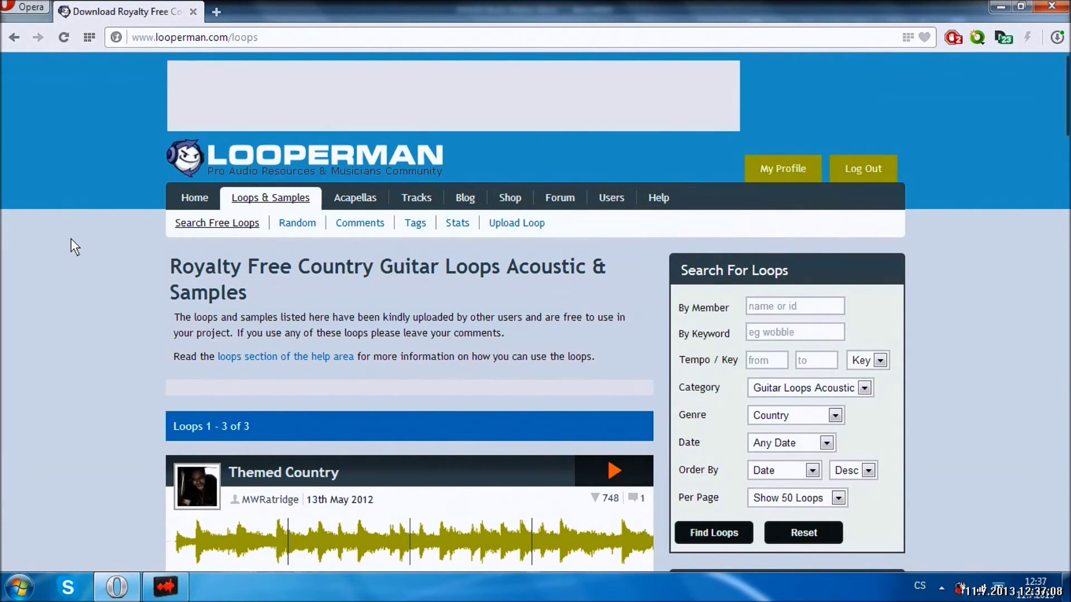
pyautogui.scroll(-3, 72, 239)
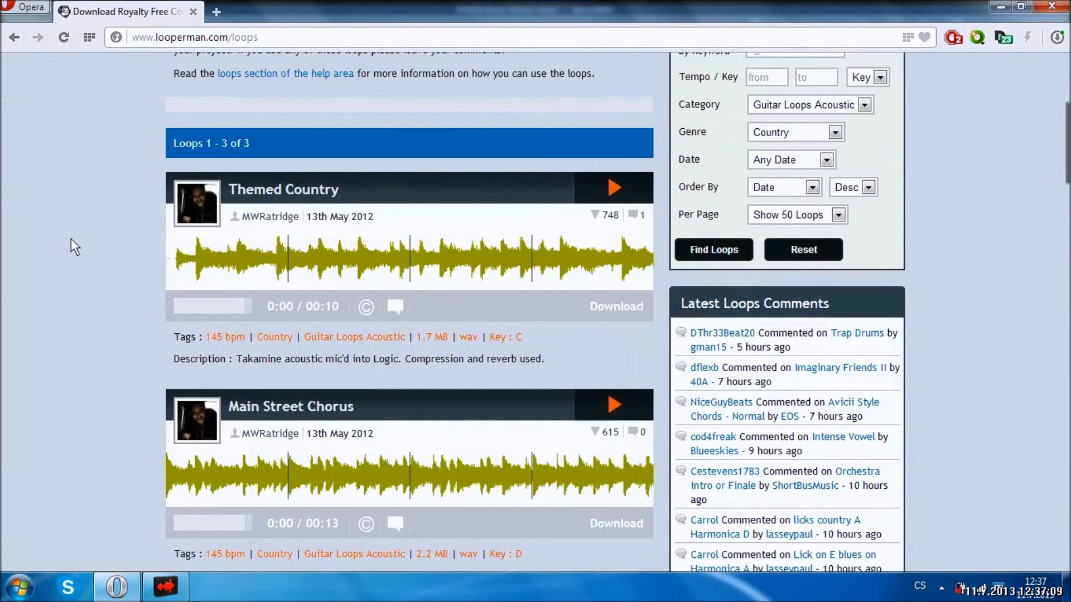
pyautogui.click(611, 192)
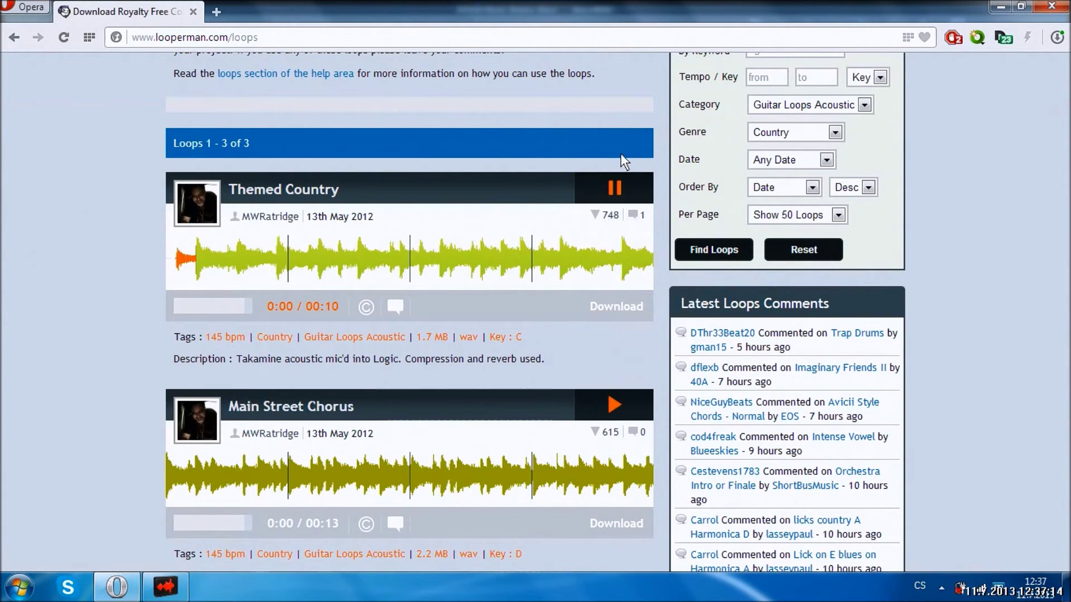
pyautogui.click(617, 185)
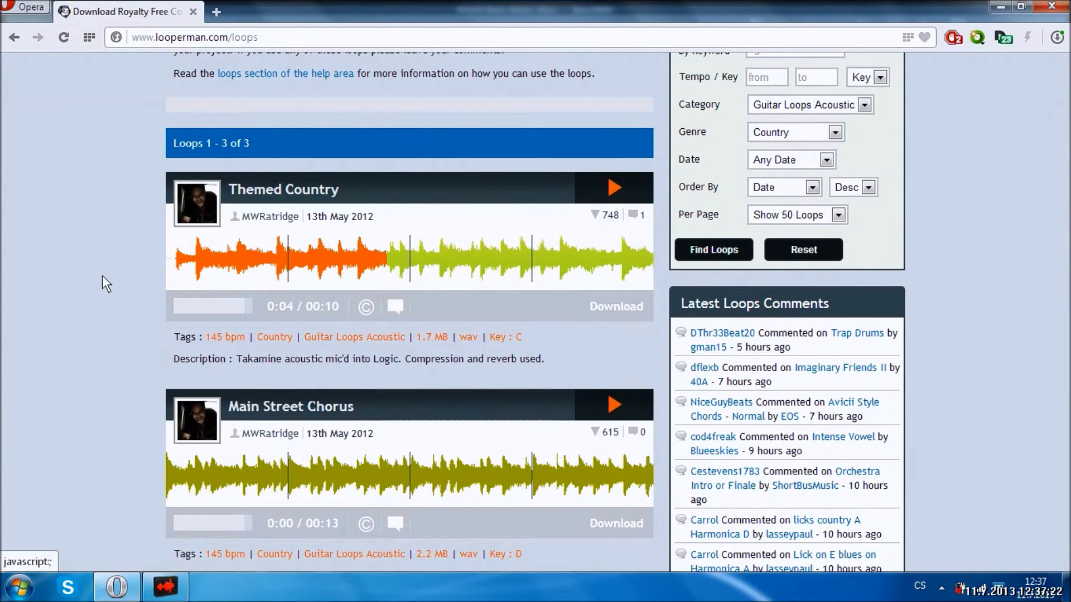
pyautogui.scroll(5, 103, 279)
pyautogui.scroll(-3, 101, 273)
pyautogui.scroll(-2, 101, 273)
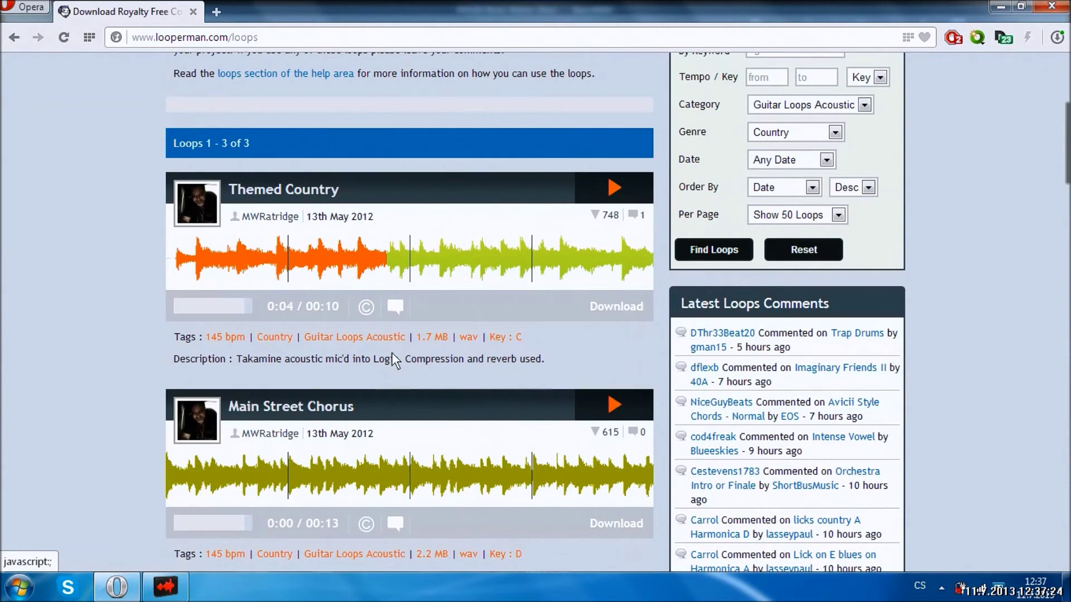
pyautogui.scroll(5, 605, 327)
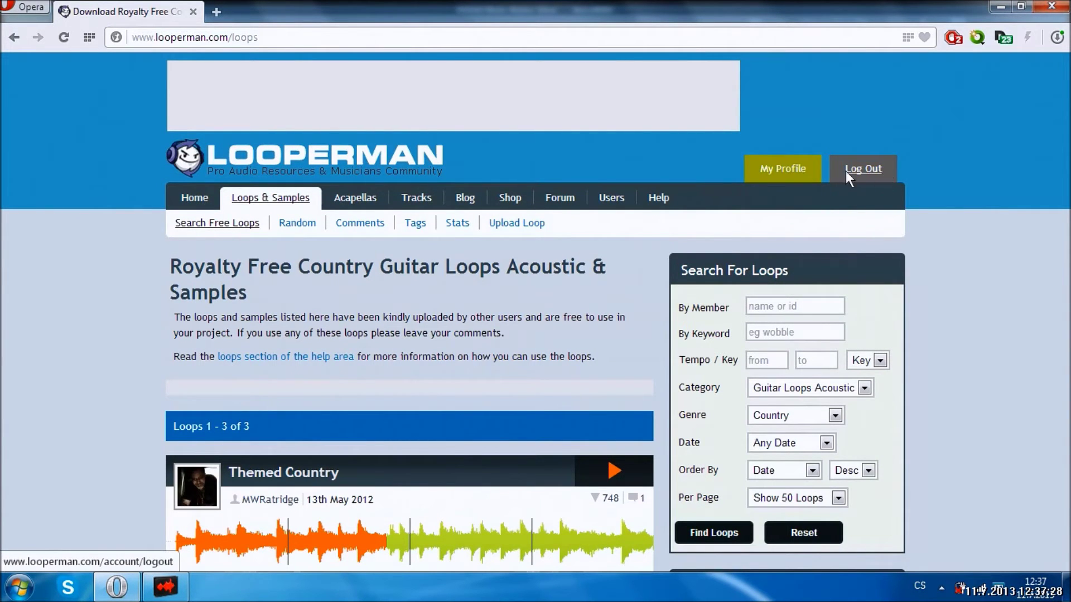
pyautogui.scroll(-5, 863, 167)
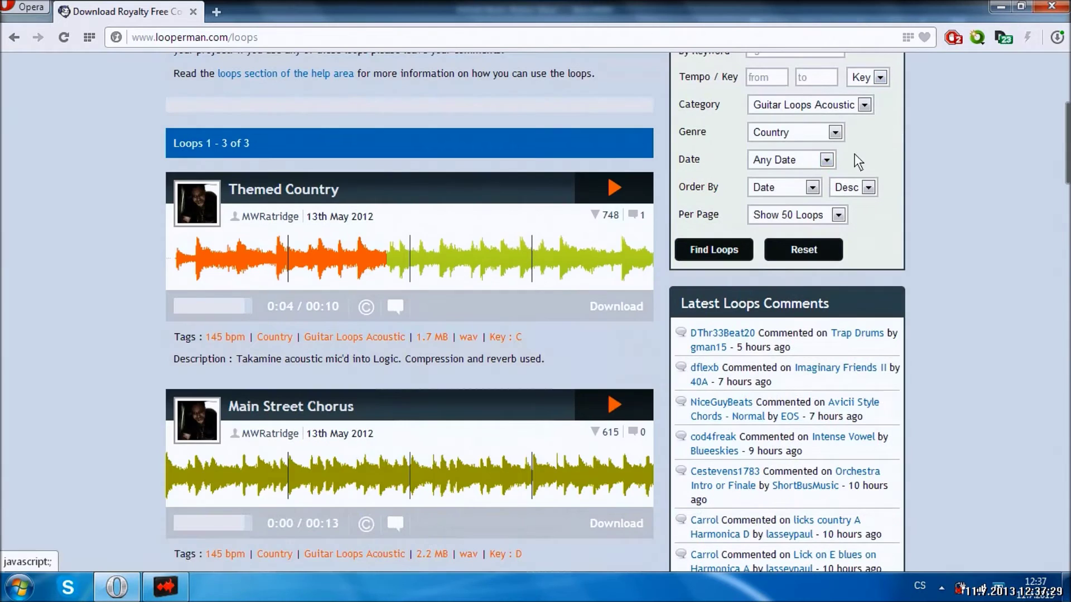
# - Download the Themed Country loop as a Wave Sound into a new desktop folder named Loopy
pyautogui.click(611, 309)
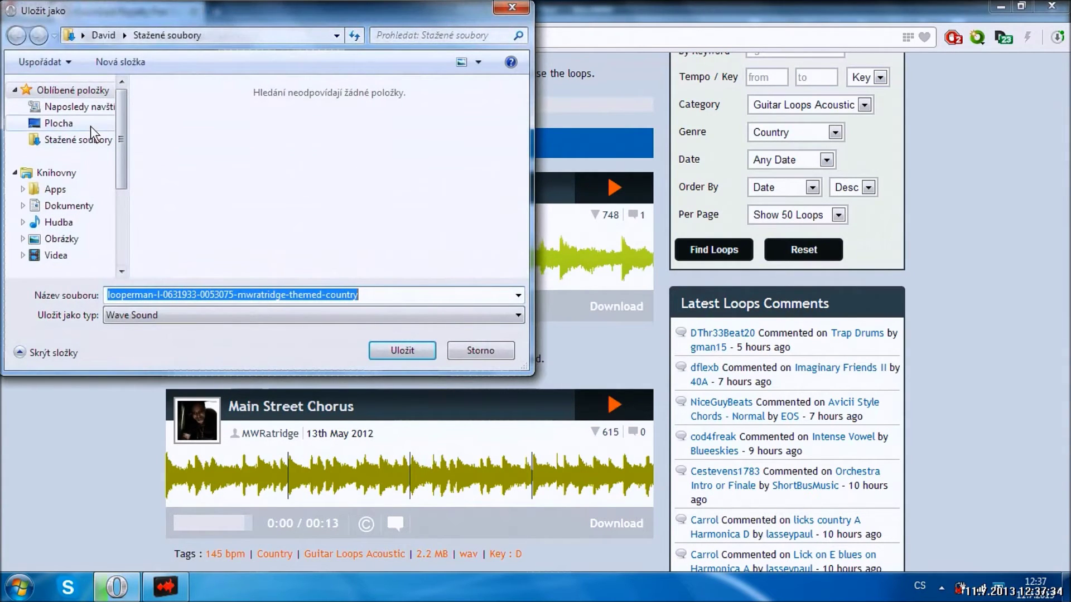
pyautogui.click(88, 125)
pyautogui.rightClick(351, 199)
pyautogui.moveTo(509, 343)
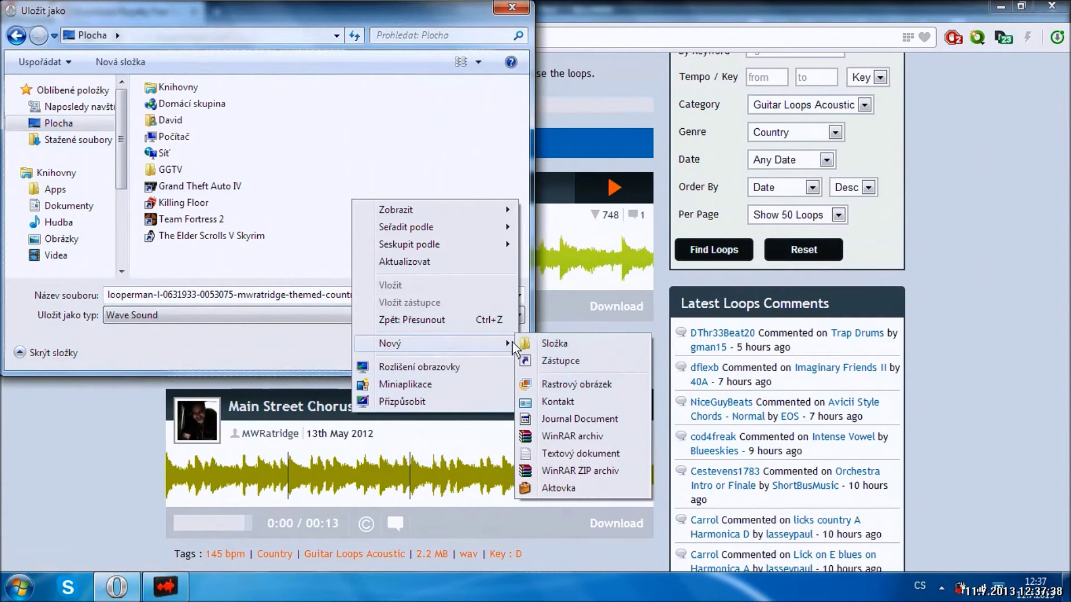
pyautogui.click(564, 345)
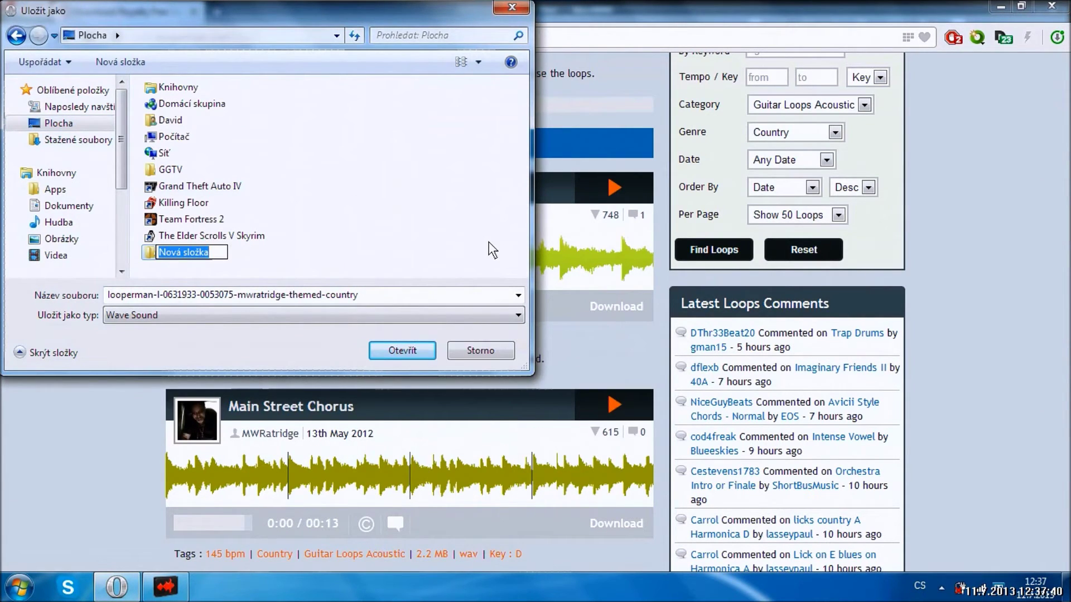
pyautogui.write('Loopy')
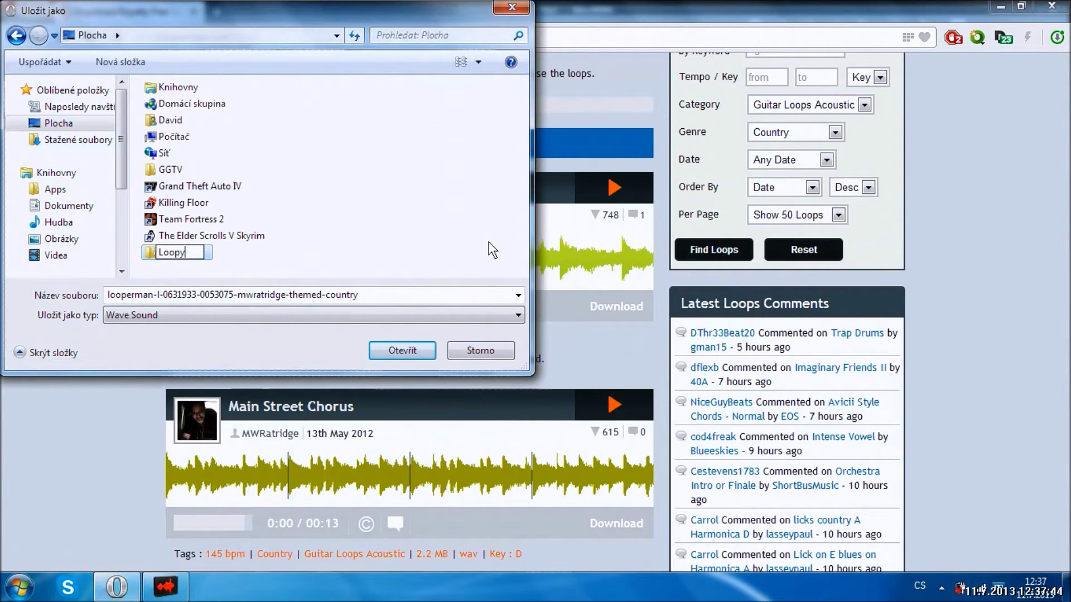
pyautogui.press('Return')
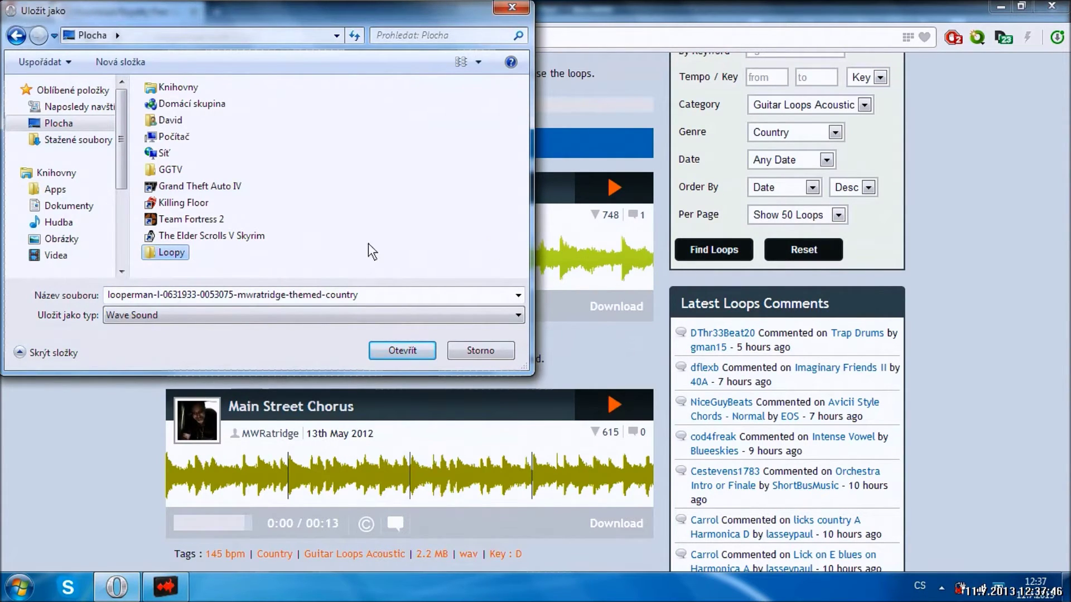
pyautogui.doubleClick(177, 254)
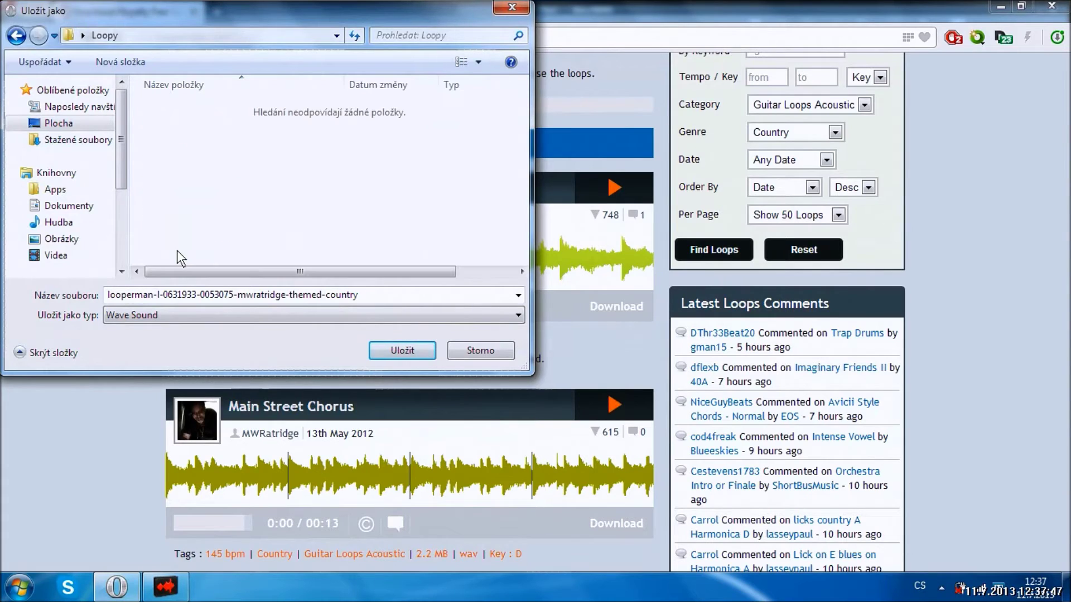
pyautogui.click(393, 349)
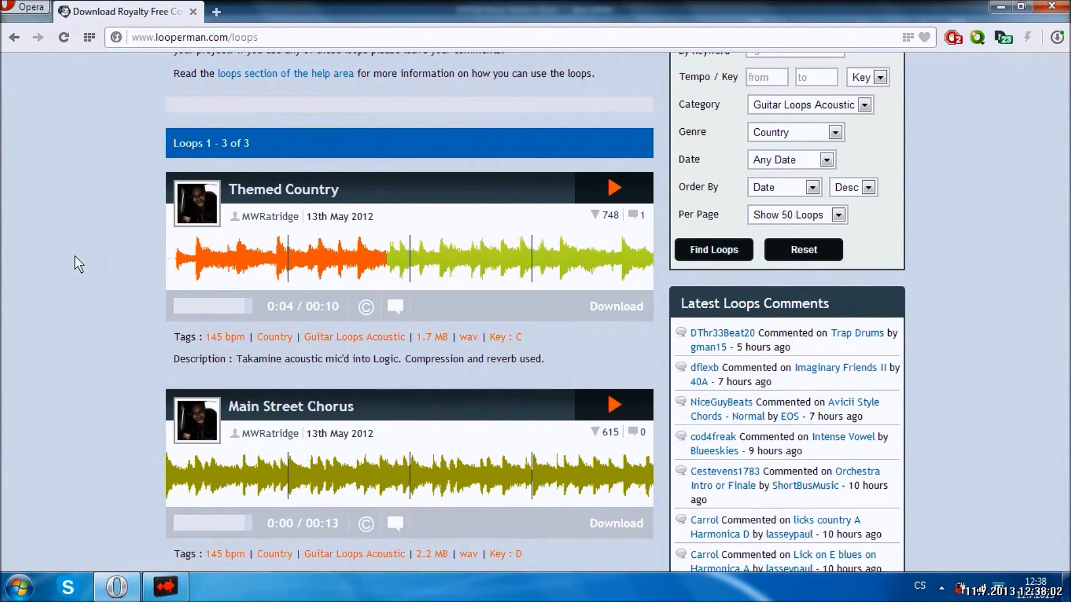
# - Set the loop category to Drum Loops and run the search again with the Country genre
pyautogui.scroll(3, 878, 216)
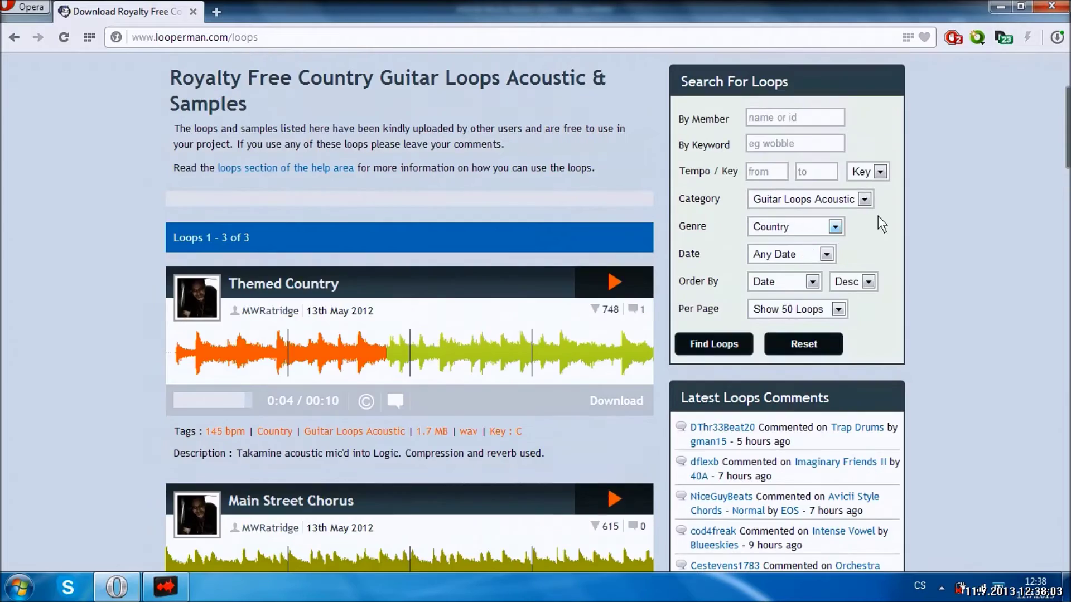
pyautogui.click(848, 199)
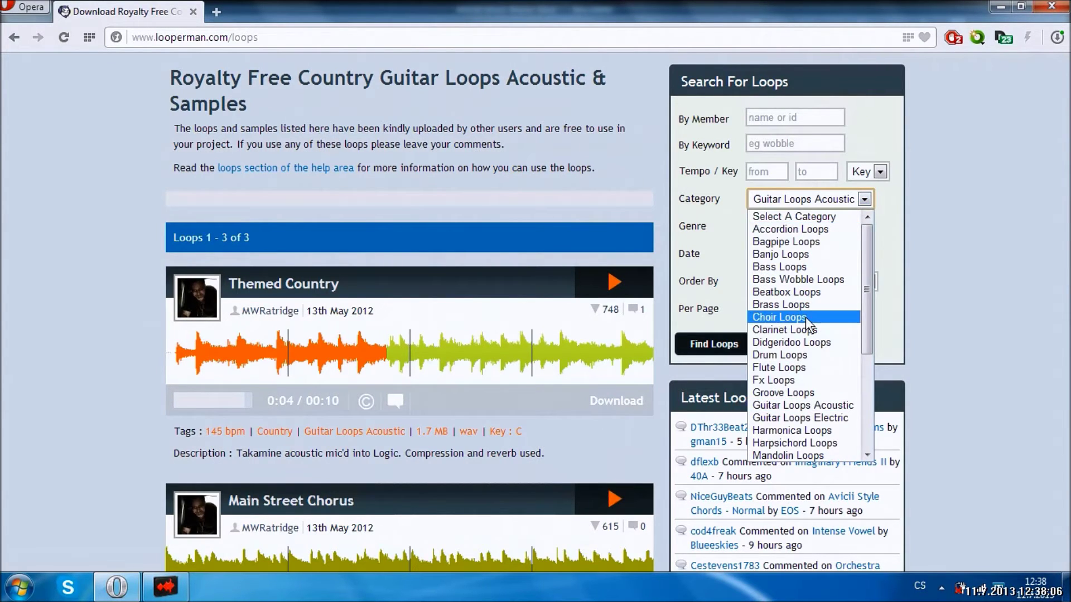
pyautogui.click(807, 355)
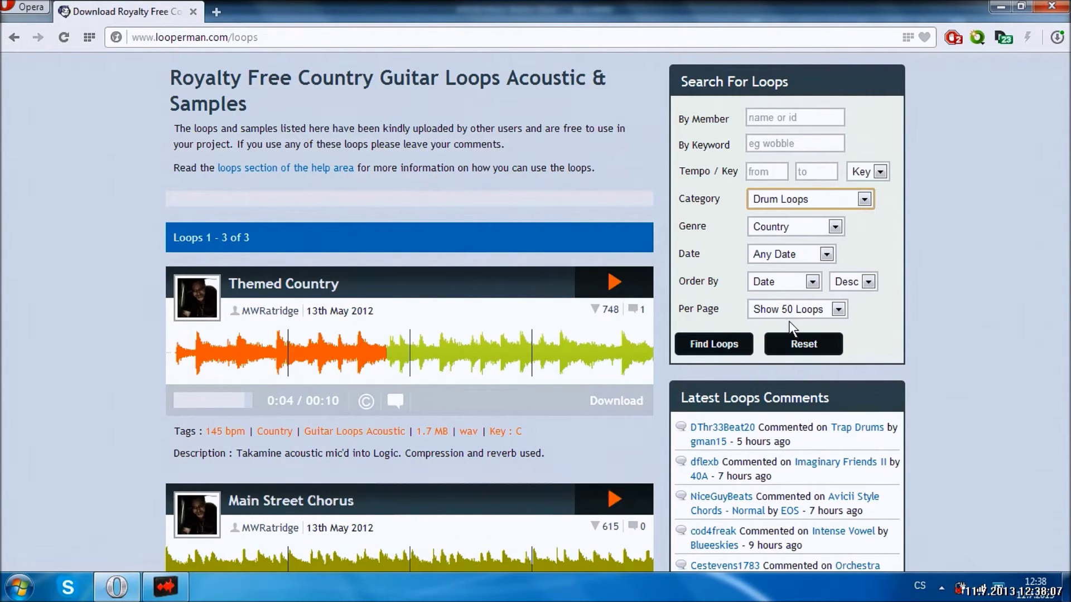
pyautogui.click(714, 346)
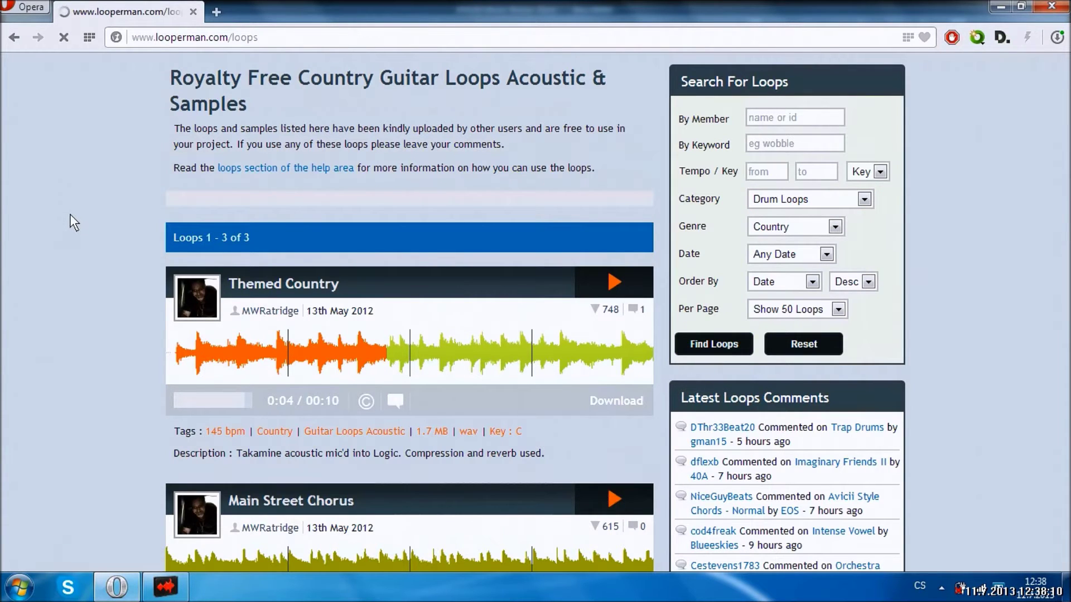
# - Review the country drum loops and preview Yee Haw 1 and Step On It - Dumloop
pyautogui.scroll(-5, 73, 223)
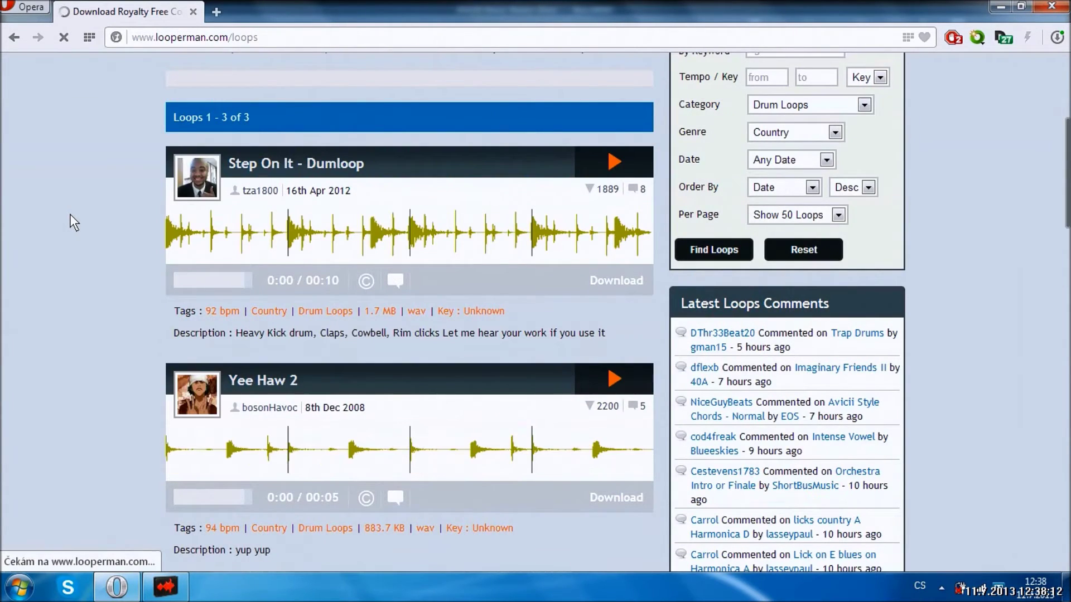
pyautogui.scroll(-5, 78, 346)
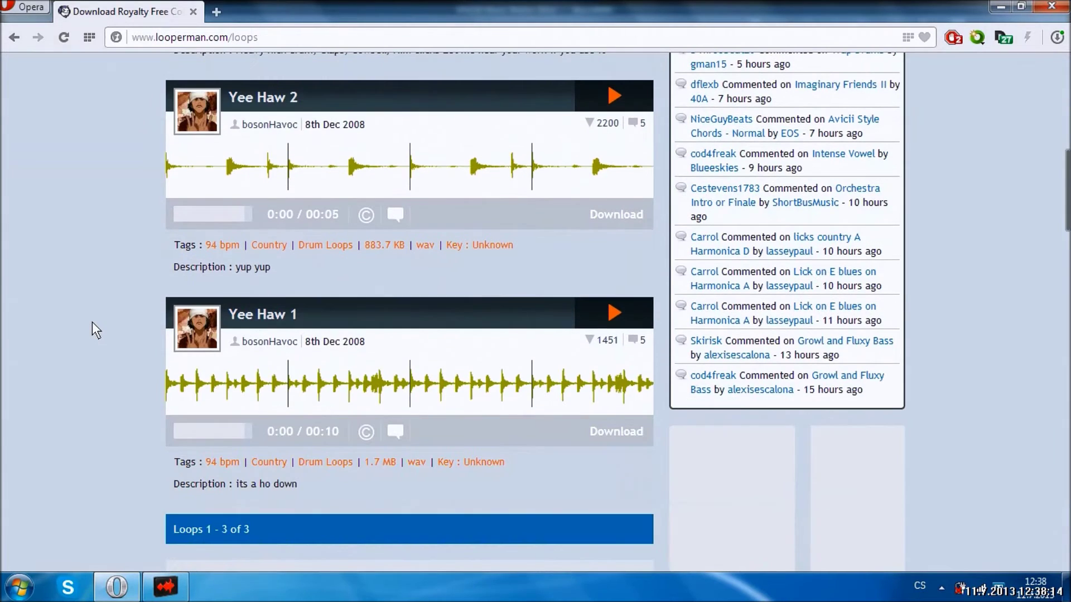
pyautogui.scroll(-5, 92, 321)
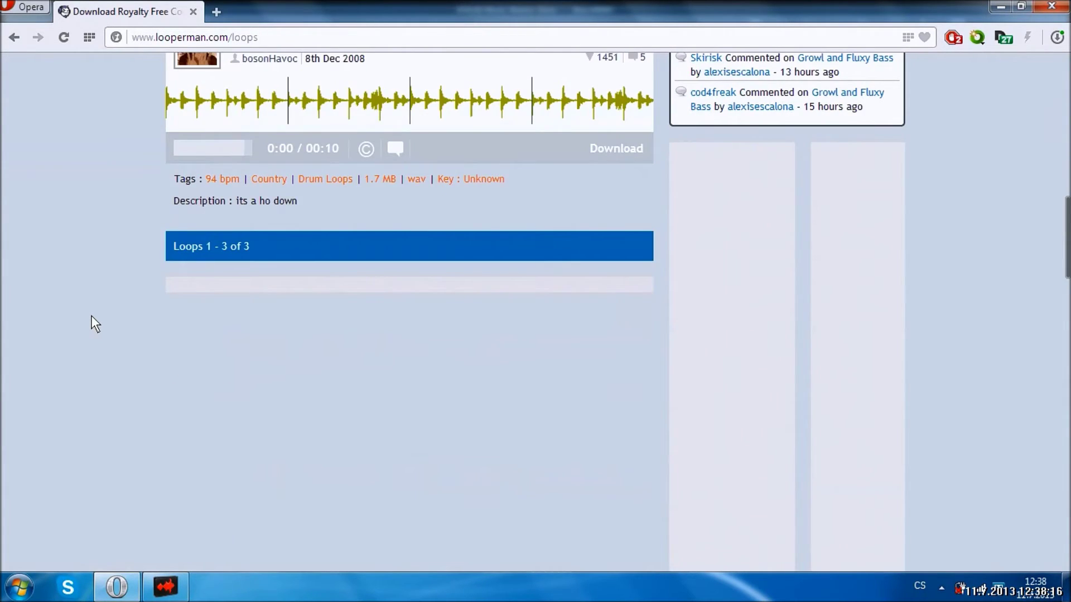
pyautogui.scroll(7, 91, 317)
pyautogui.click(614, 405)
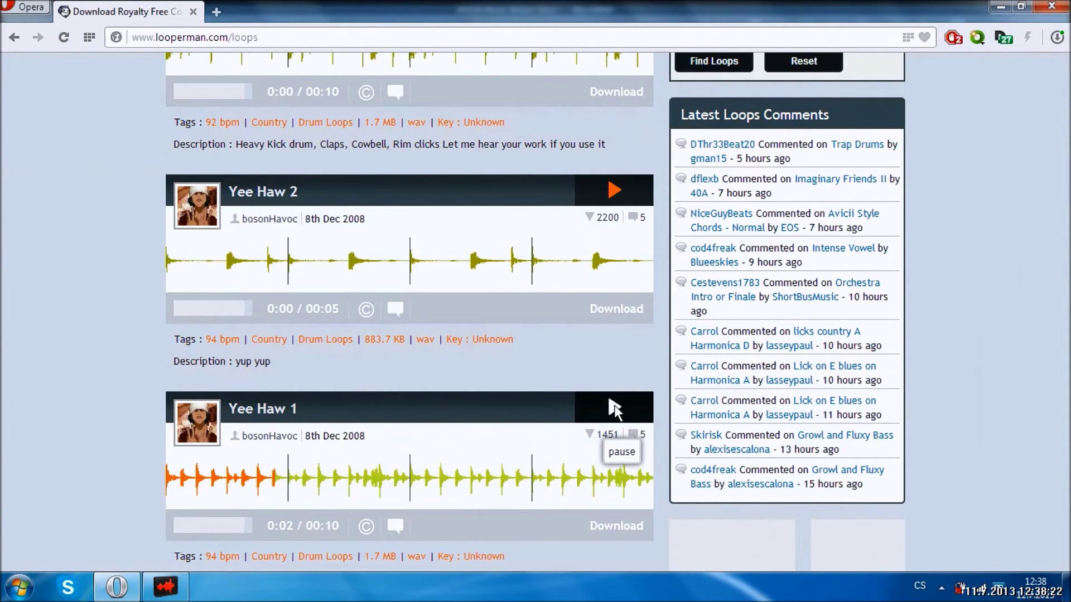
pyautogui.scroll(5, 614, 405)
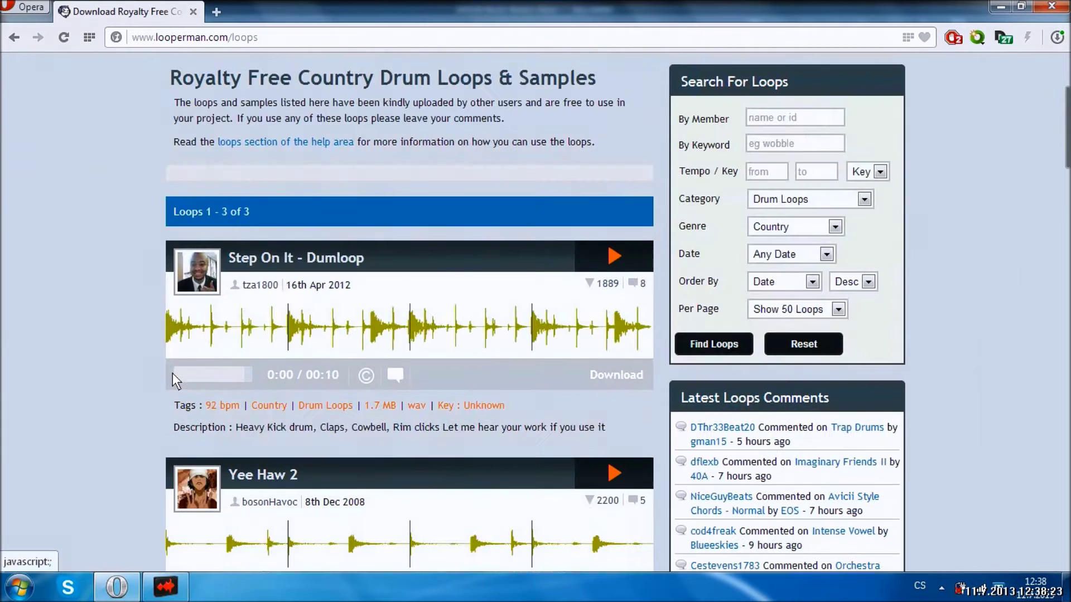
pyautogui.click(614, 257)
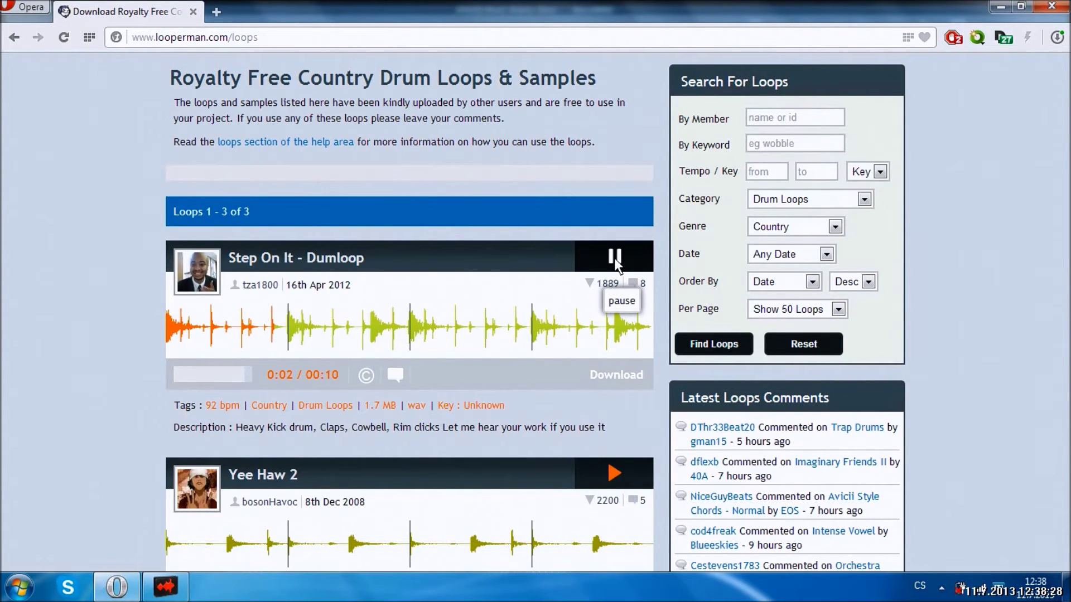
pyautogui.click(614, 258)
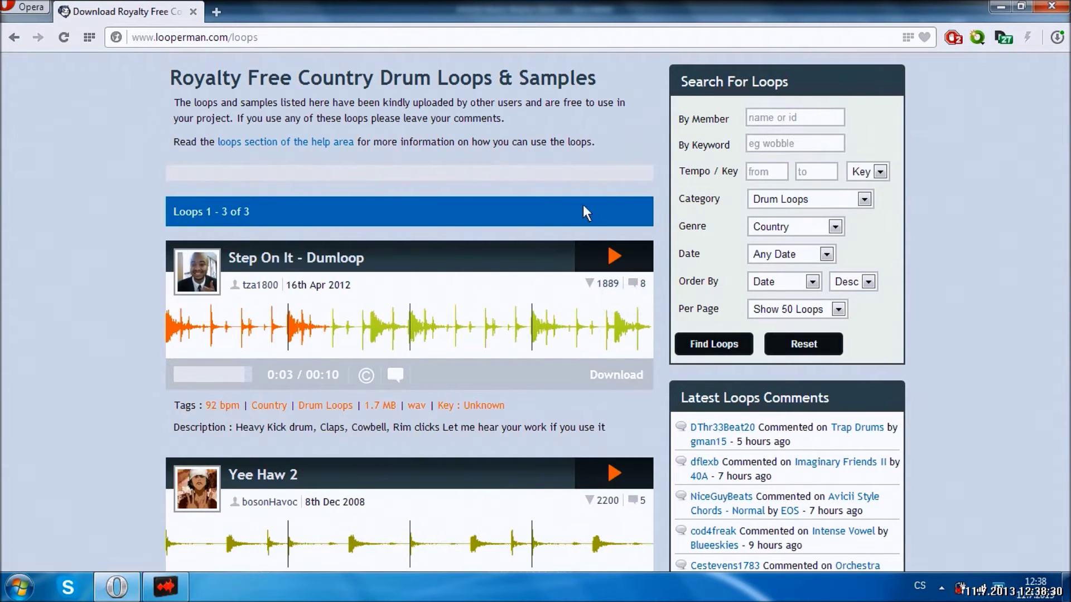
# - Download the Step On It - Dumloop loop into the Loopy folder, and close Opera to return to Magix Music Maker
pyautogui.click(615, 381)
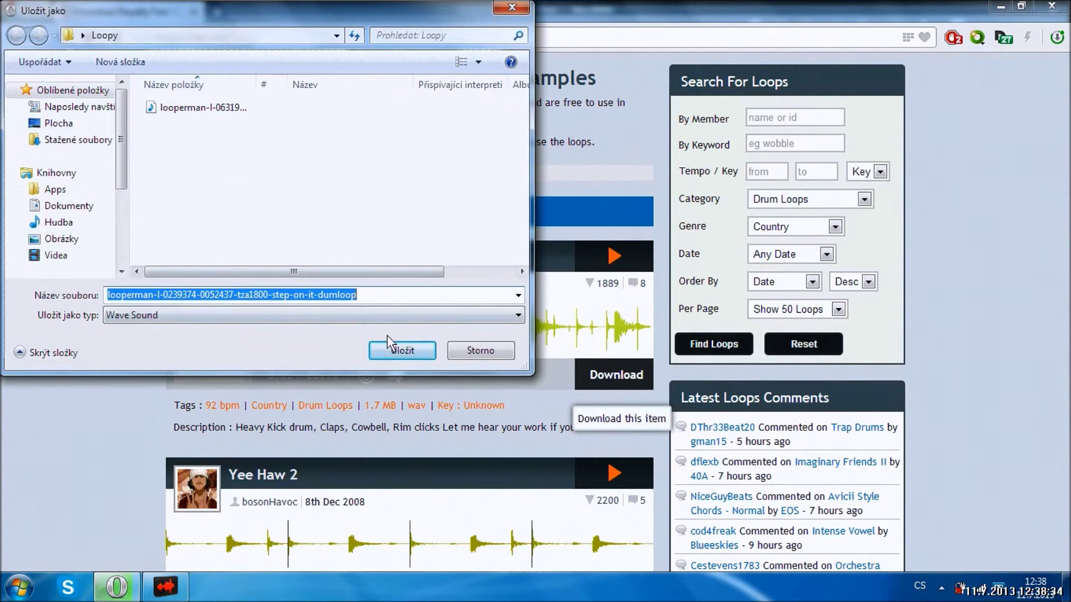
pyautogui.click(393, 350)
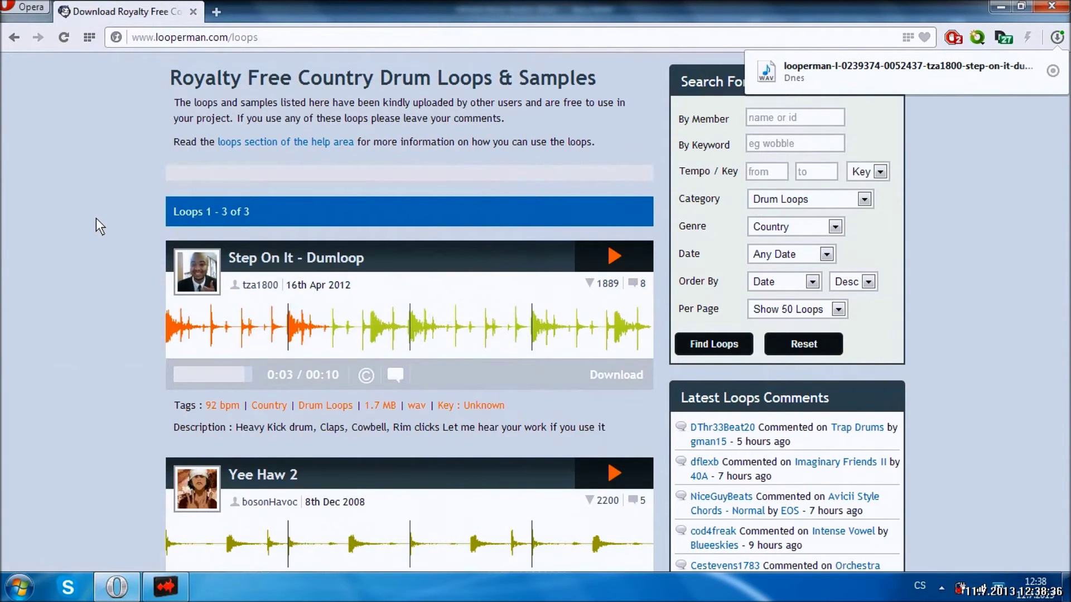
pyautogui.click(194, 11)
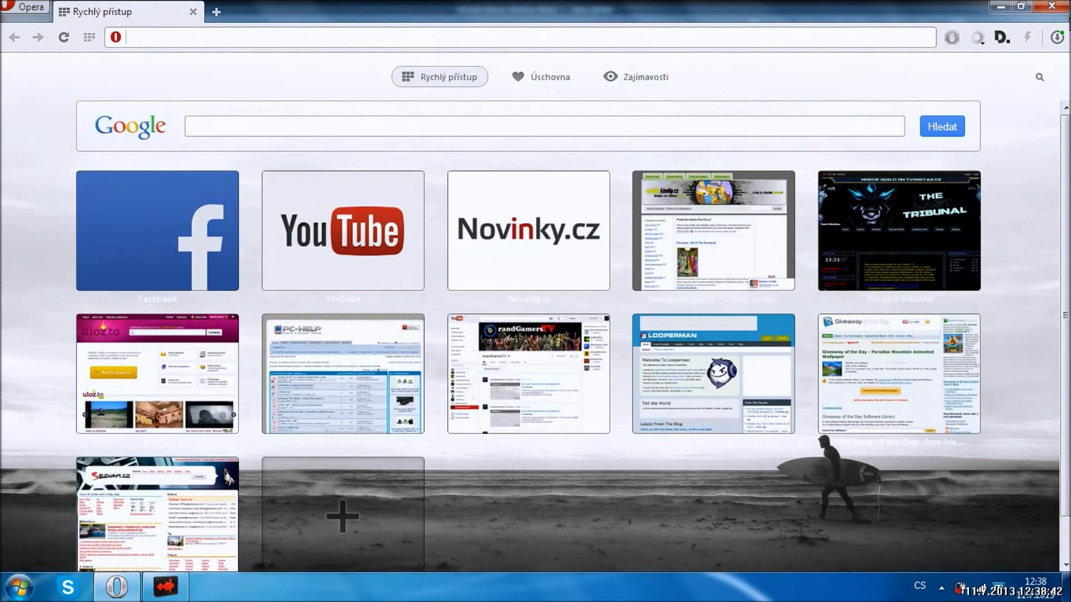
pyautogui.click(1052, 9)
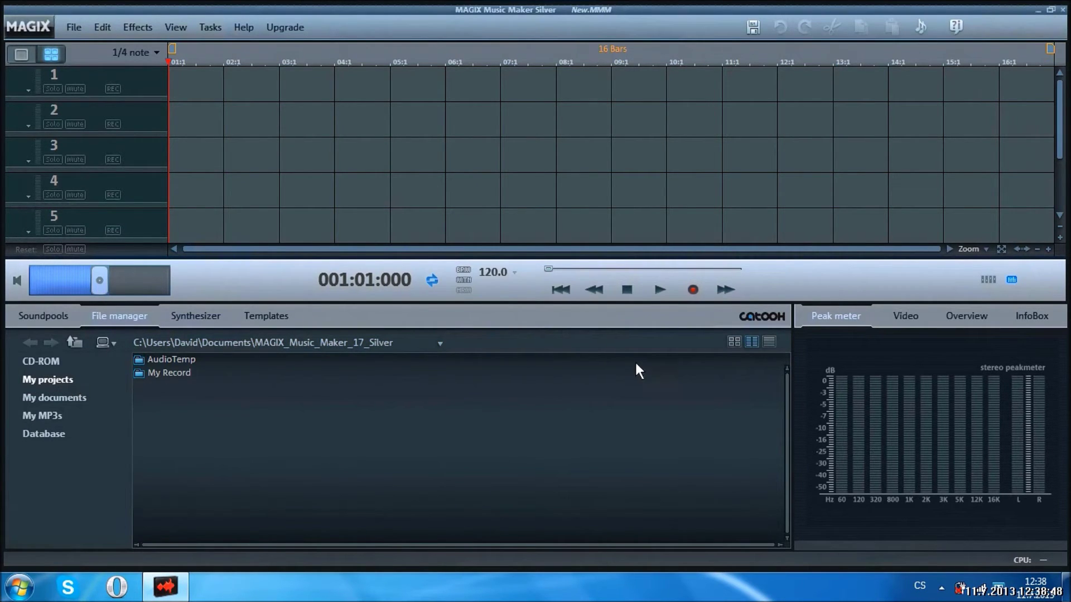
# - Check the File manager's recent folders, and view the TechnoTrance Vol. 13 and MovieScore Vol. 8 styles in the Soundpools
pyautogui.click(440, 344)
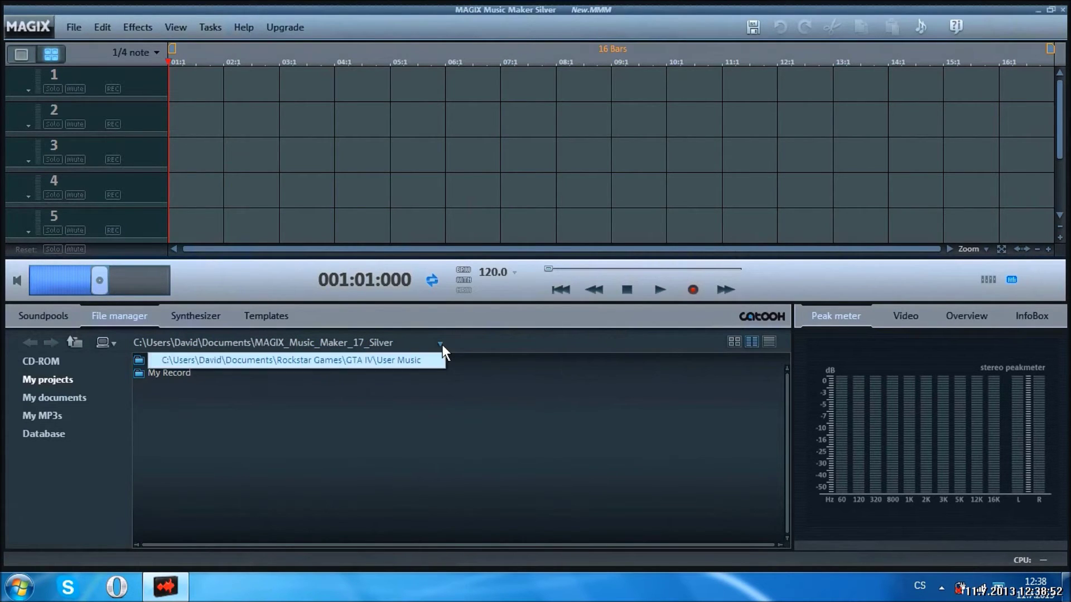
pyautogui.click(432, 435)
pyautogui.click(27, 317)
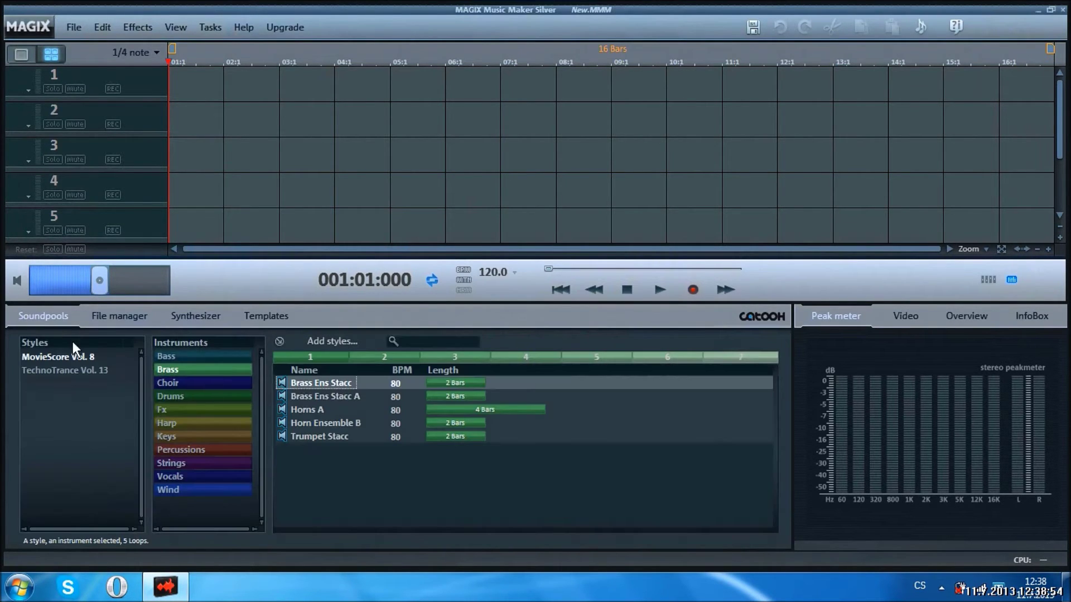
pyautogui.click(92, 369)
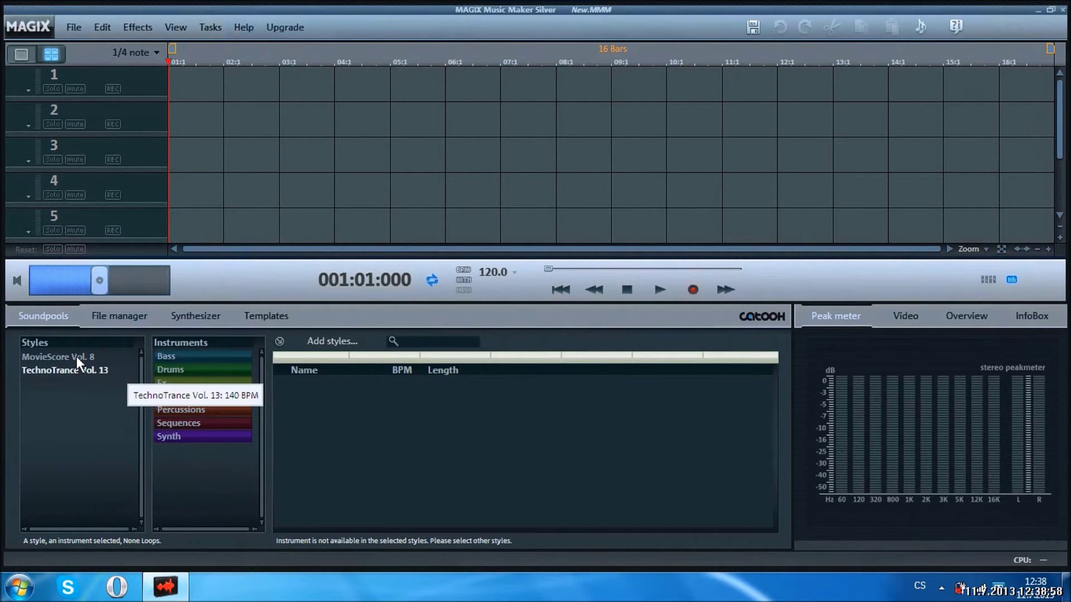
pyautogui.click(76, 357)
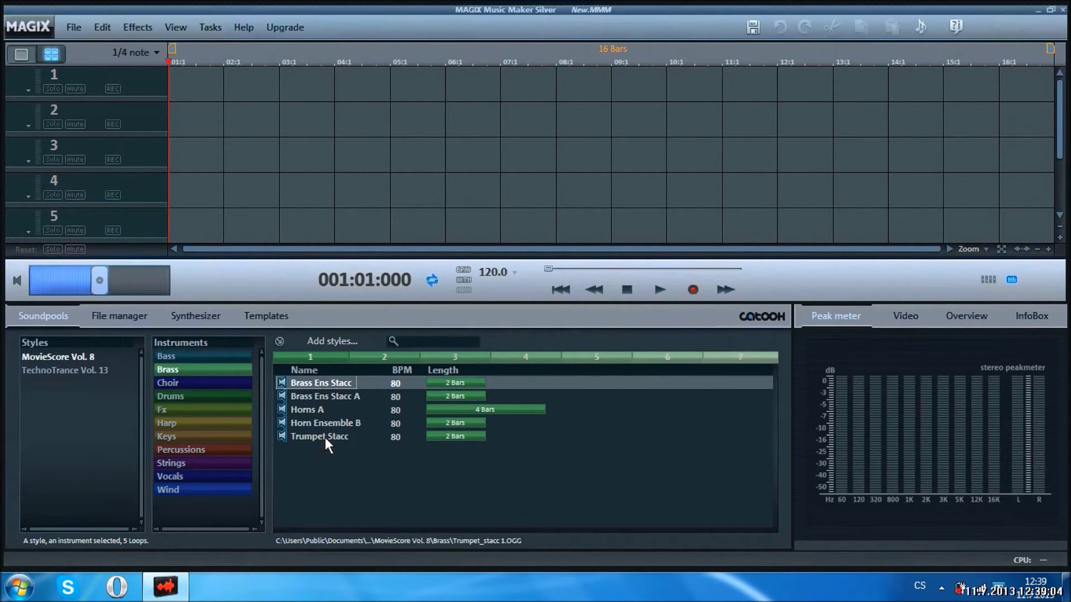
# - Browse the File manager through drive C and the user's folders to the Loopy folder on the desktop
pyautogui.click(106, 289)
pyautogui.click(115, 314)
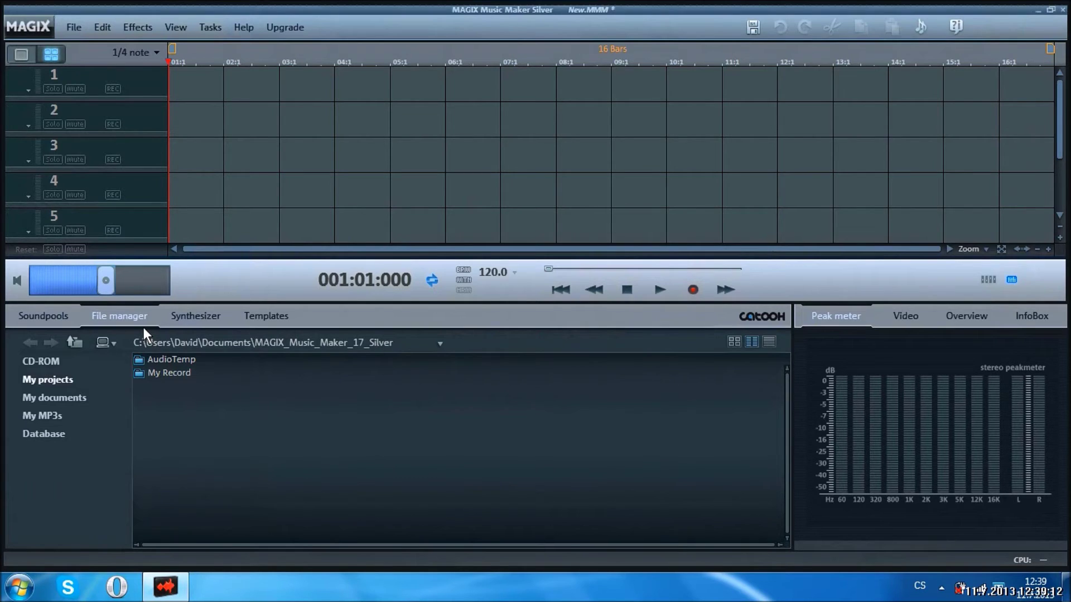
pyautogui.click(109, 343)
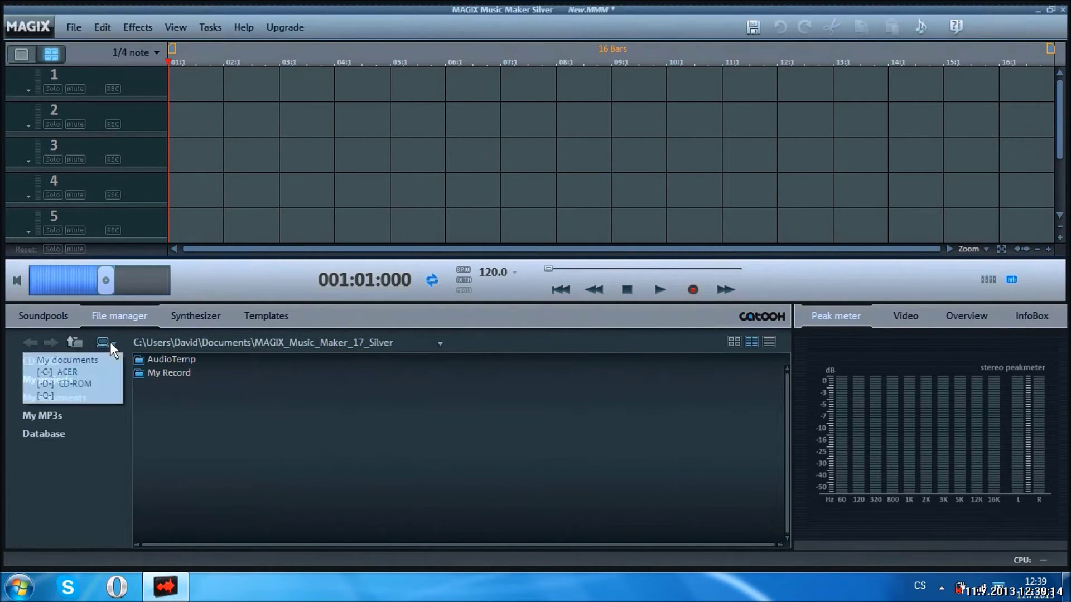
pyautogui.click(62, 372)
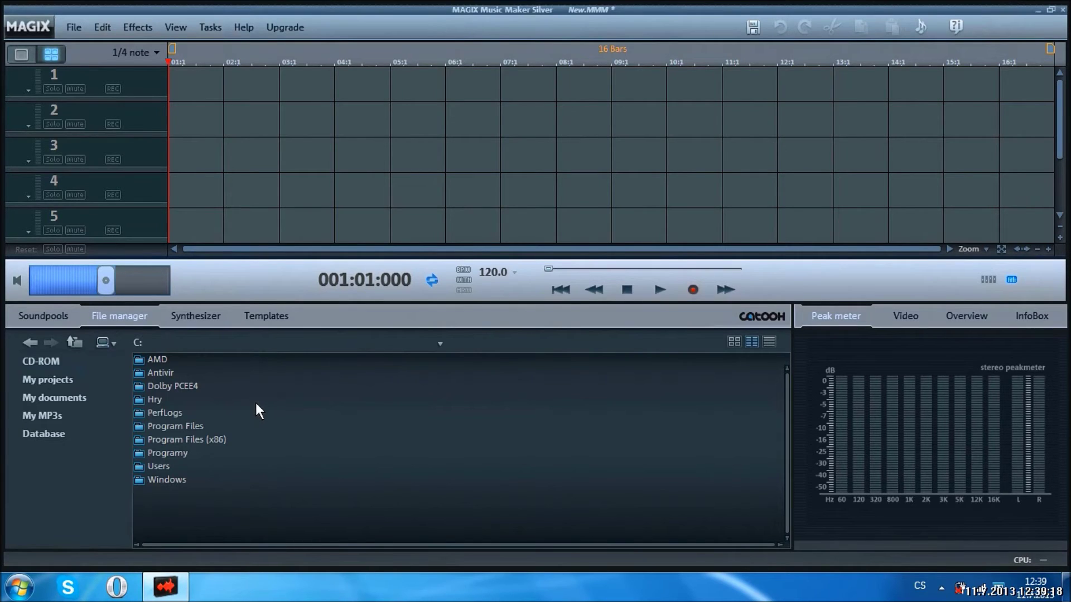
pyautogui.doubleClick(157, 467)
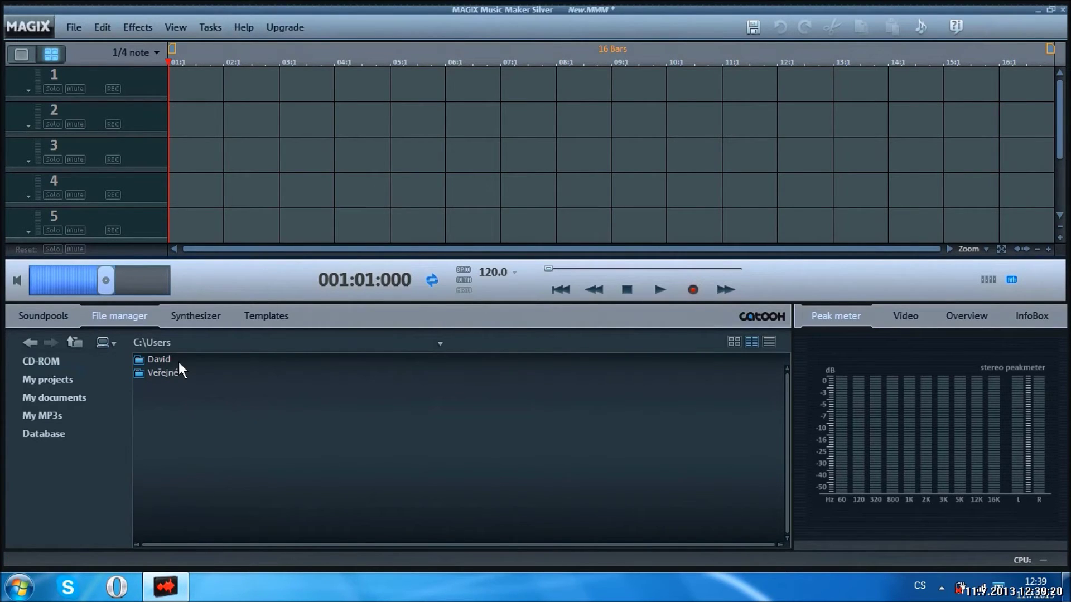
pyautogui.doubleClick(160, 359)
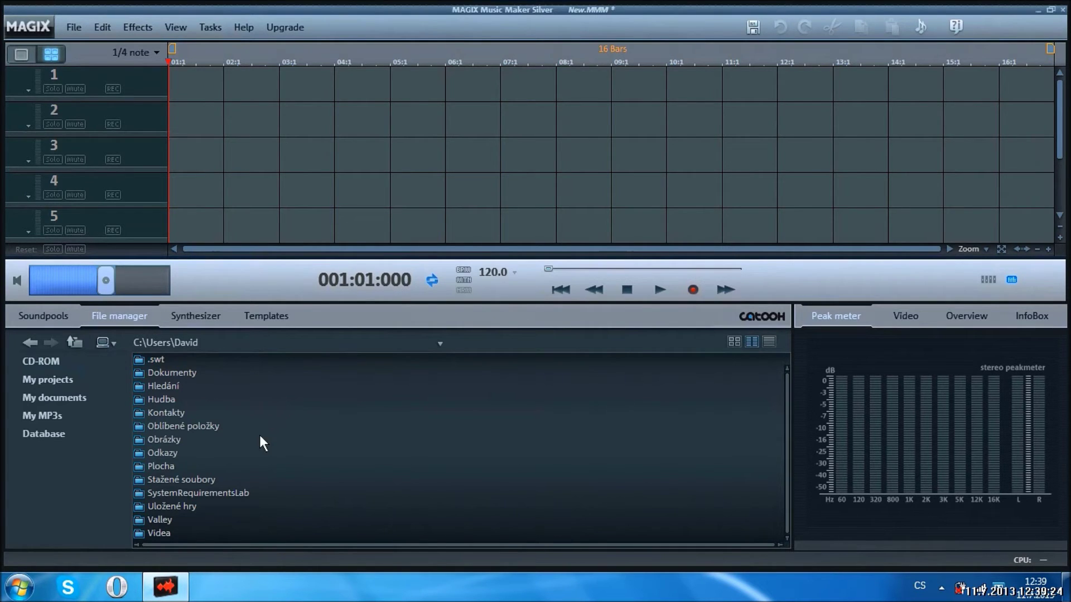
pyautogui.click(156, 468)
pyautogui.click(154, 466)
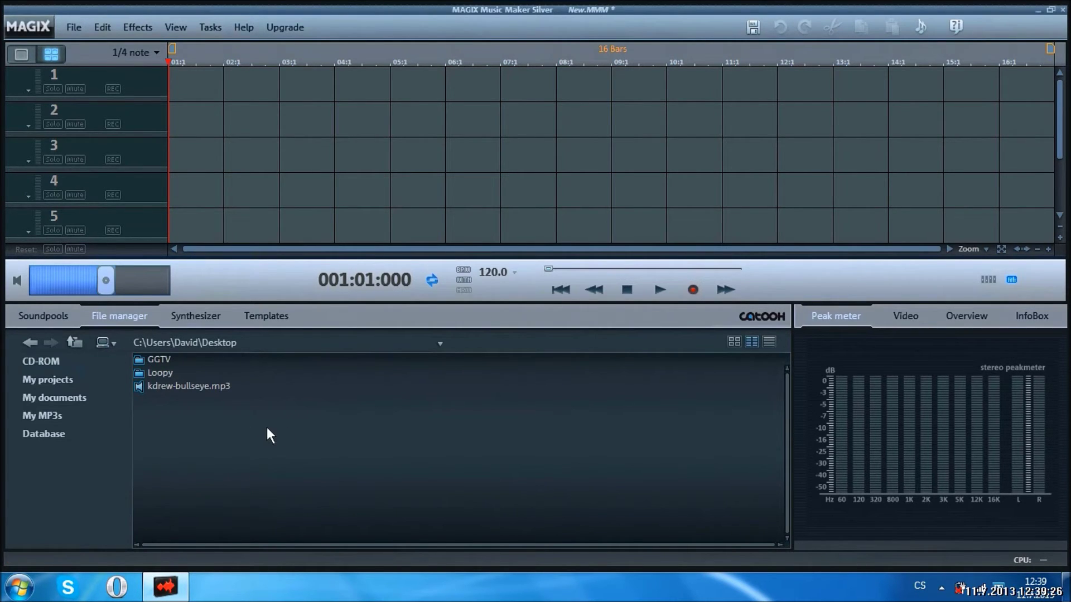
pyautogui.doubleClick(163, 373)
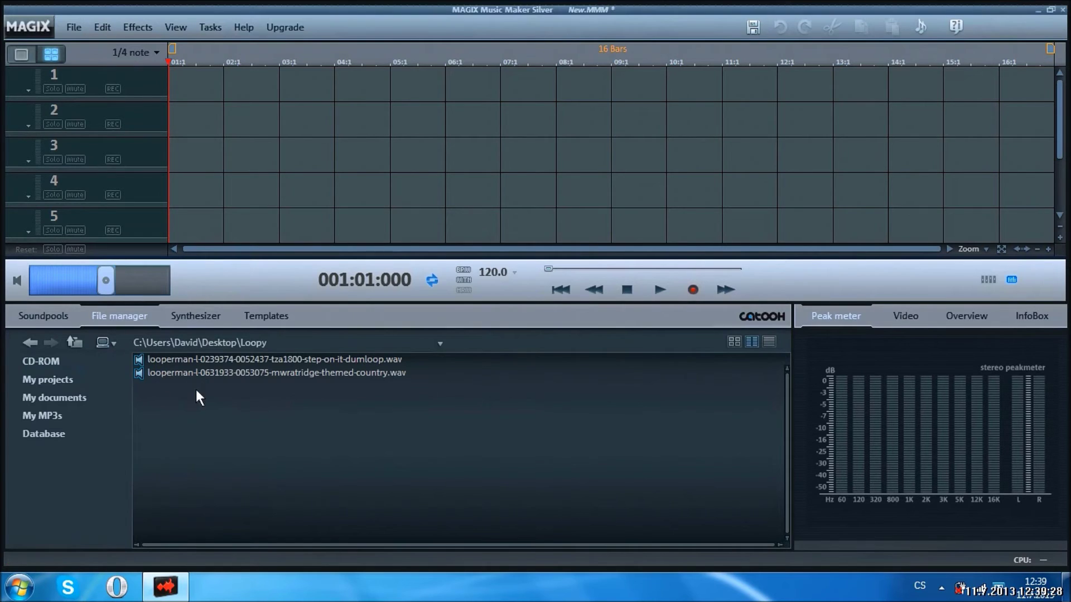
# - Place the mwratridge-themed-country loop at the start of track 1 and preview the arrangement
pyautogui.click(226, 373)
pyautogui.moveTo(390, 373); pyautogui.dragTo(201, 95)
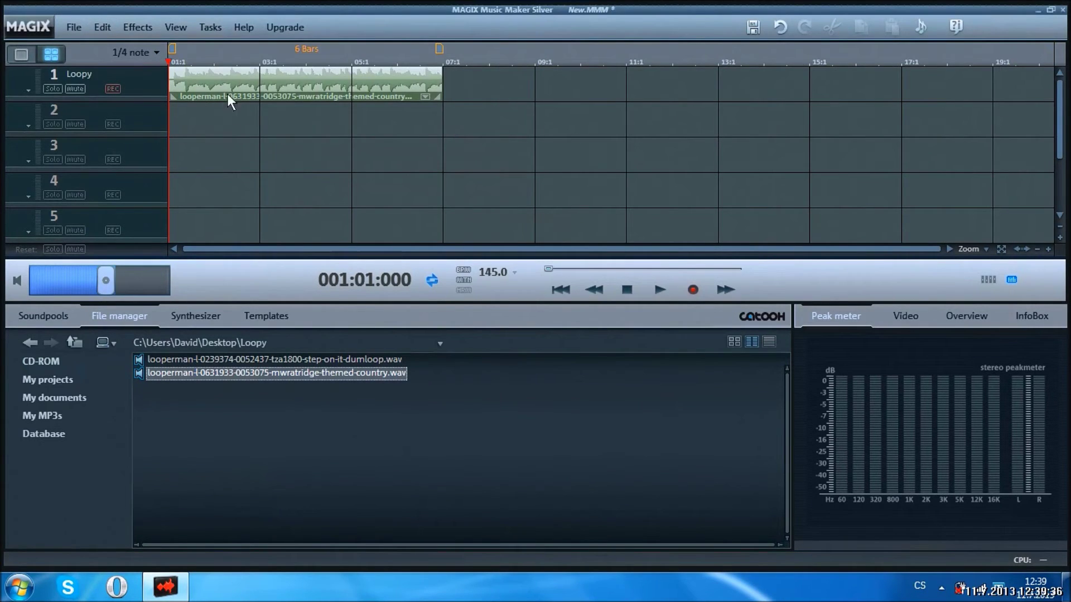
pyautogui.click(659, 289)
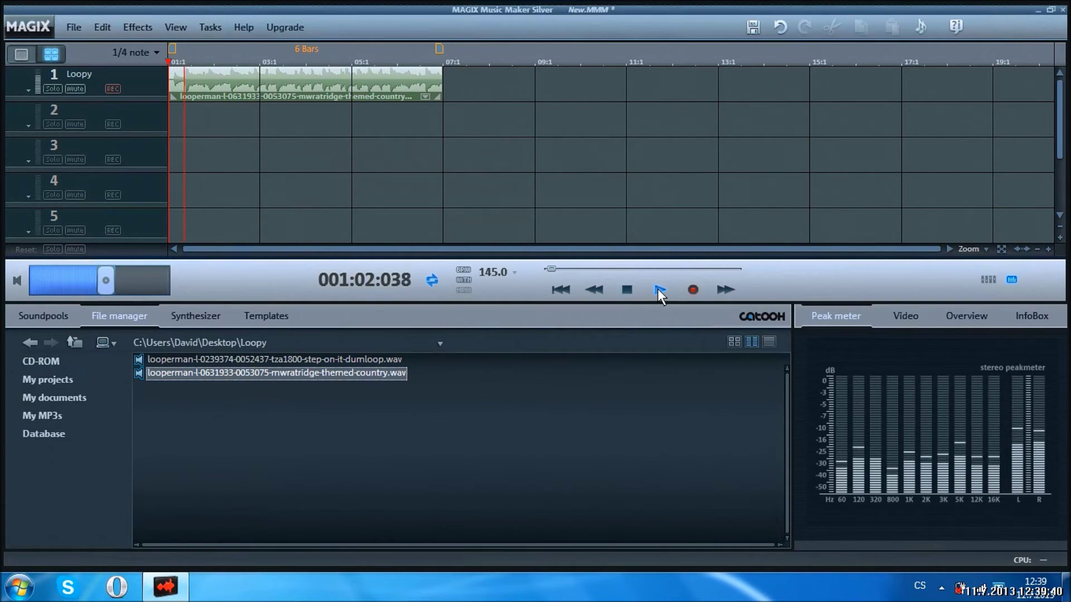
pyautogui.click(629, 289)
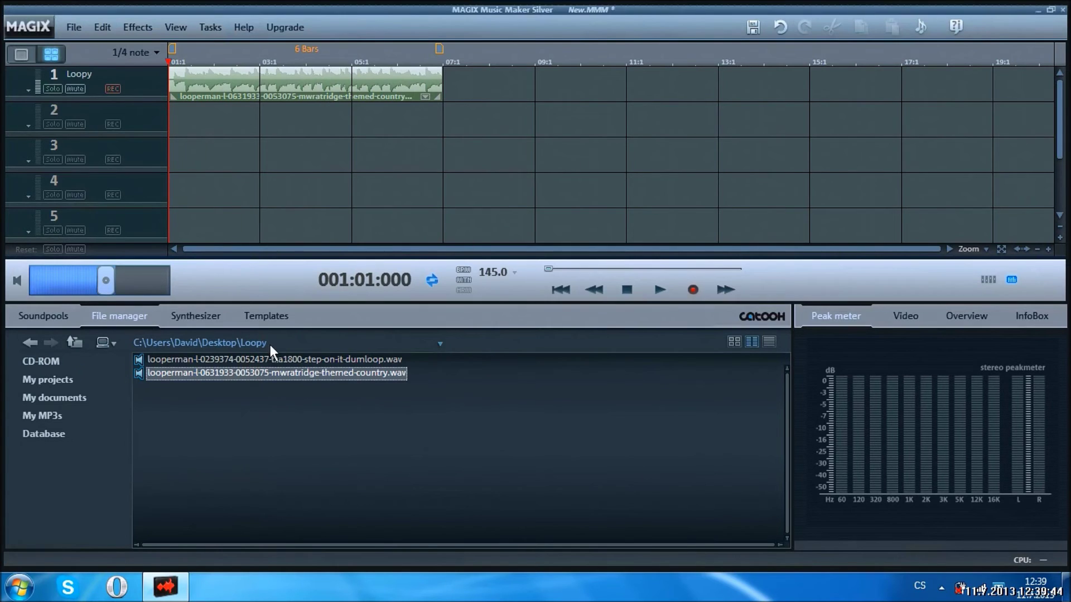
# - Place the tza1800-step-on-it-dumloop loop at the start of track 2 and play both tracks briefly
pyautogui.moveTo(272, 361); pyautogui.dragTo(187, 121)
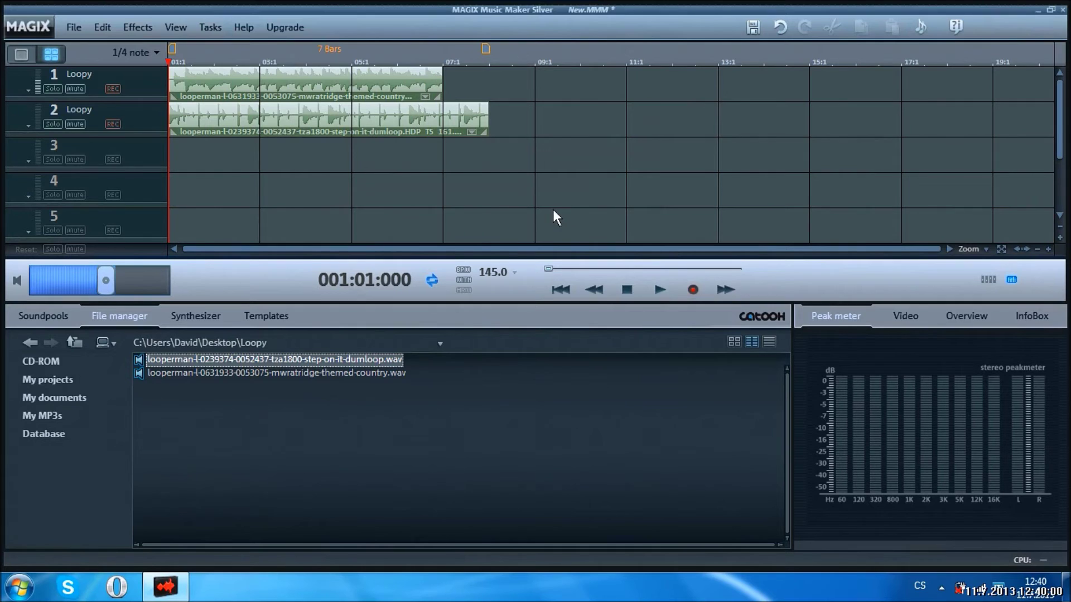
pyautogui.click(661, 291)
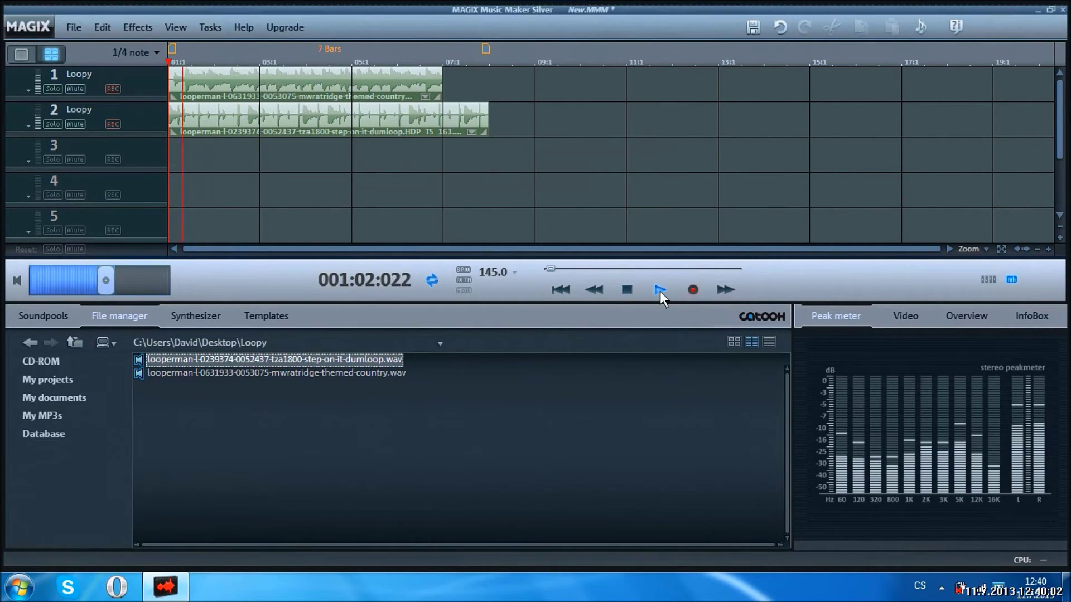
pyautogui.click(627, 287)
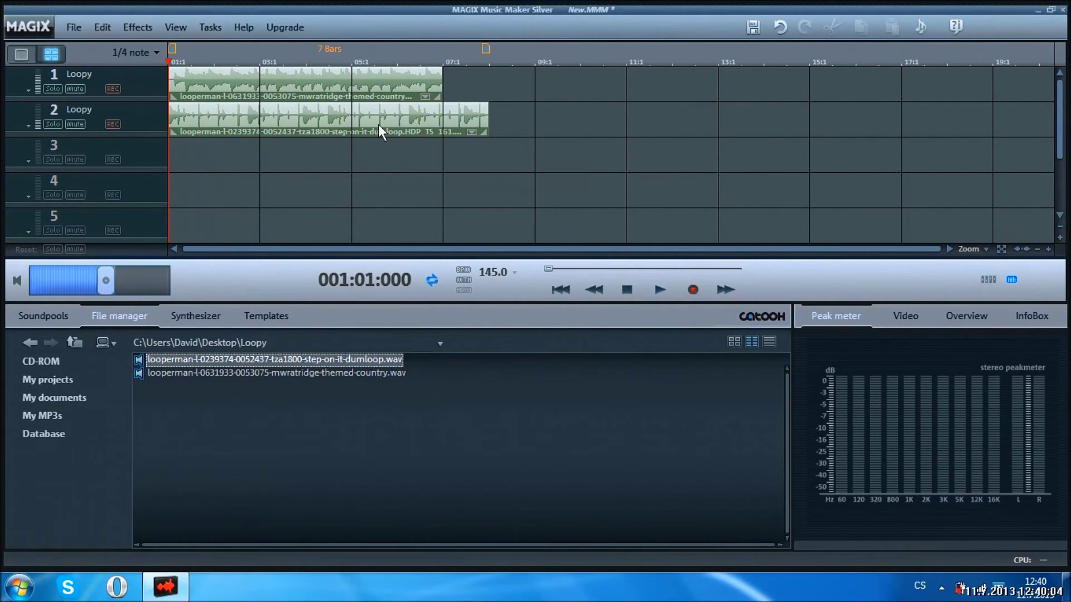
# - Open the Time Processor for the drum loop on track 2 and try tempos of 129.9 and 167.5 BPM
pyautogui.click(371, 125)
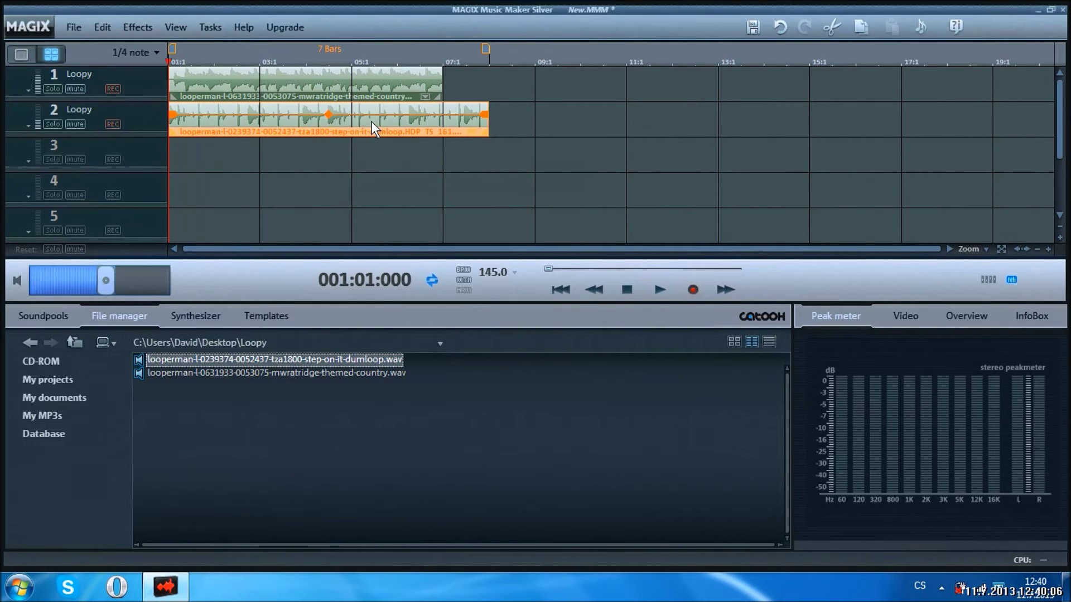
pyautogui.doubleClick(374, 130)
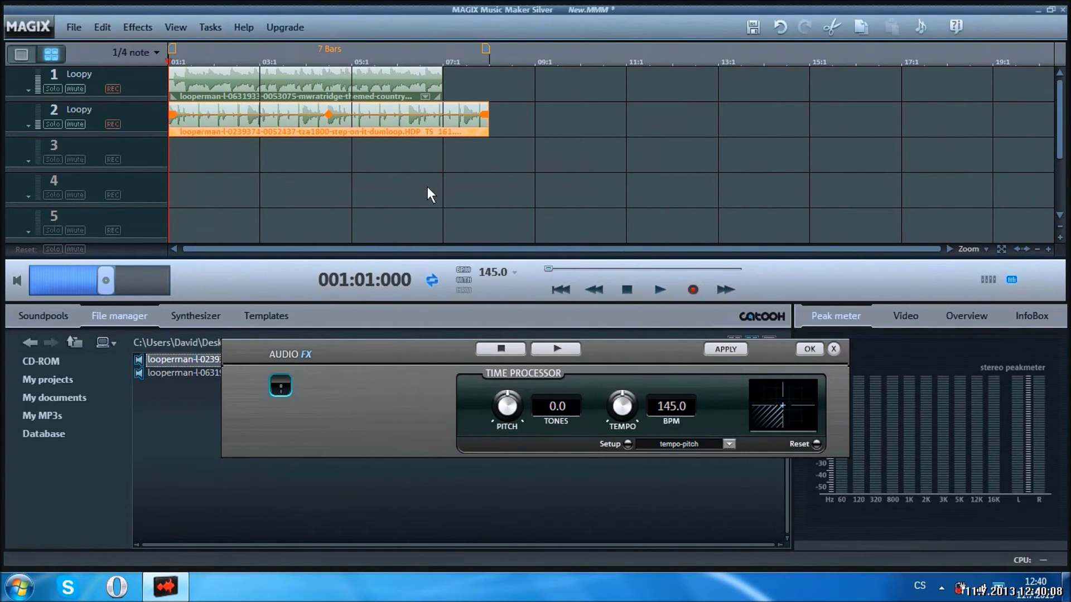
pyautogui.click(823, 347)
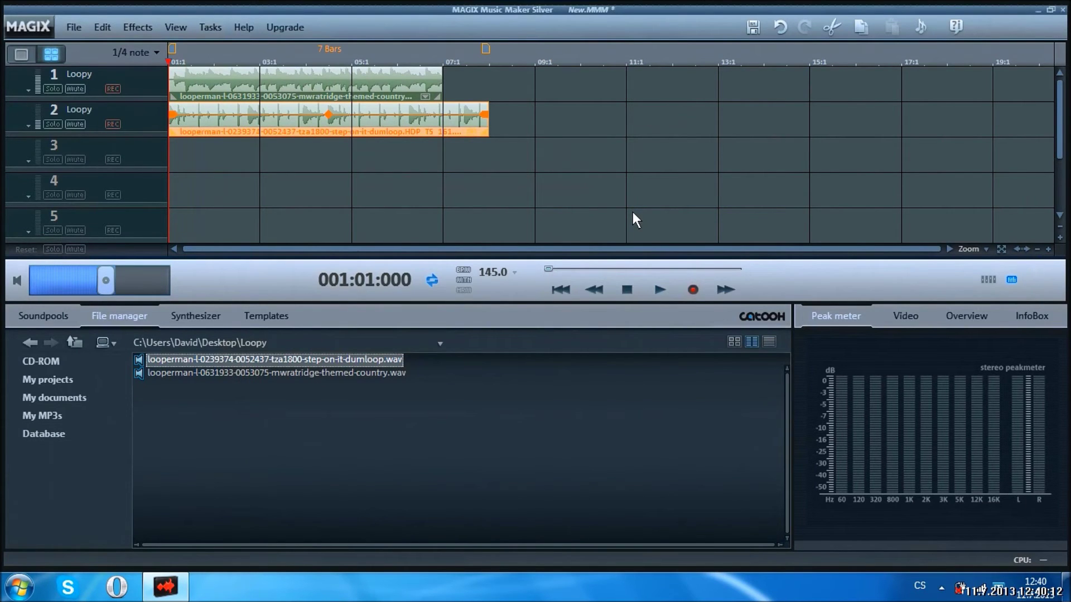
pyautogui.hotkey('shift', 'v')
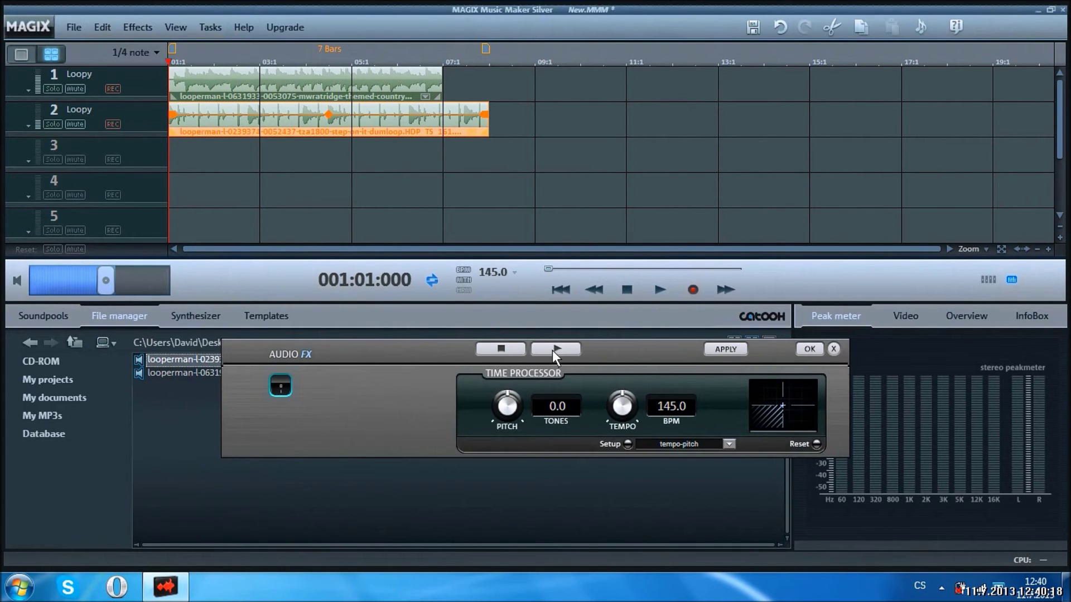
pyautogui.moveTo(618, 385); pyautogui.dragTo(617, 391)
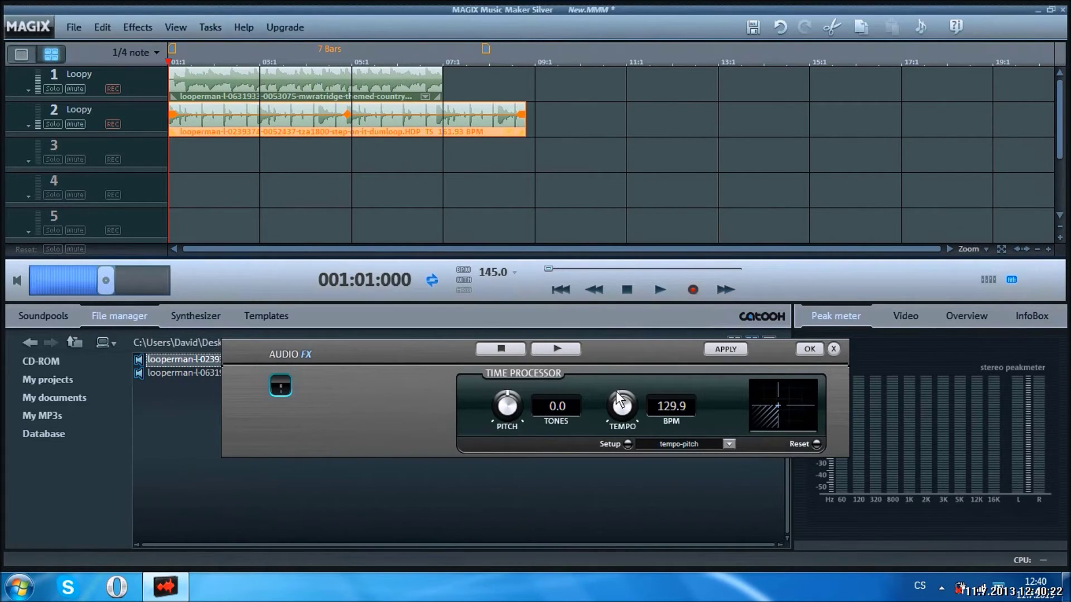
pyautogui.moveTo(625, 405); pyautogui.dragTo(632, 389)
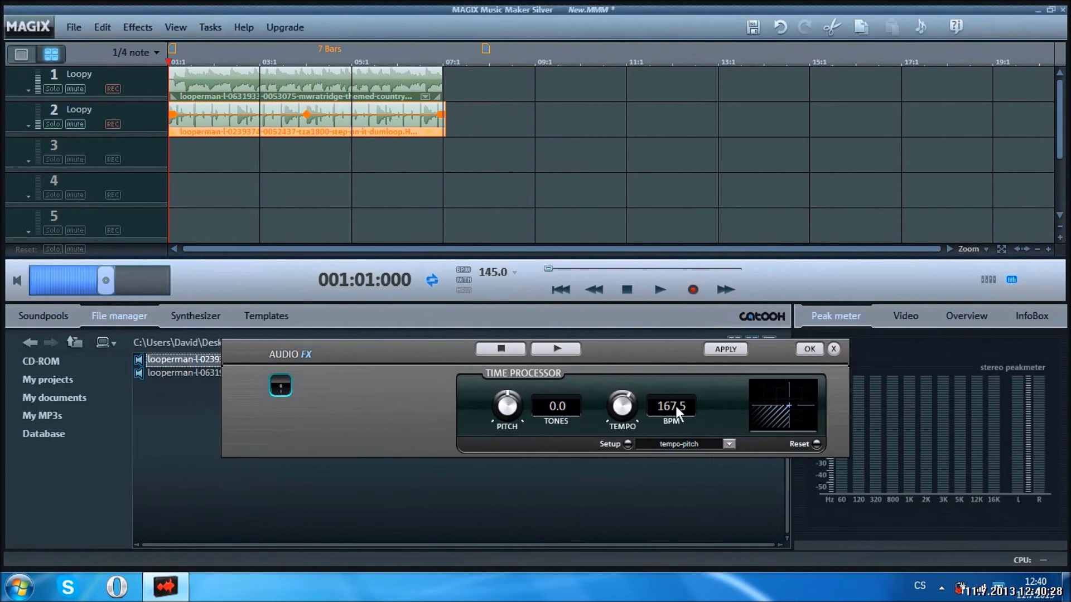
# - Set the drum loop's Time Processor tempo to 170 BPM and accept the change
pyautogui.press('BackSpace')
pyautogui.press('BackSpace')
pyautogui.press('BackSpace')
pyautogui.write('8')
pyautogui.press('BackSpace')
pyautogui.write('9')
pyautogui.press('BackSpace')
pyautogui.press('BackSpace')
pyautogui.write('70')
pyautogui.click(809, 350)
# - Play both loops together to check how they match, and view the project tempo setting
pyautogui.click(591, 235)
pyautogui.click(370, 123)
pyautogui.click(472, 162)
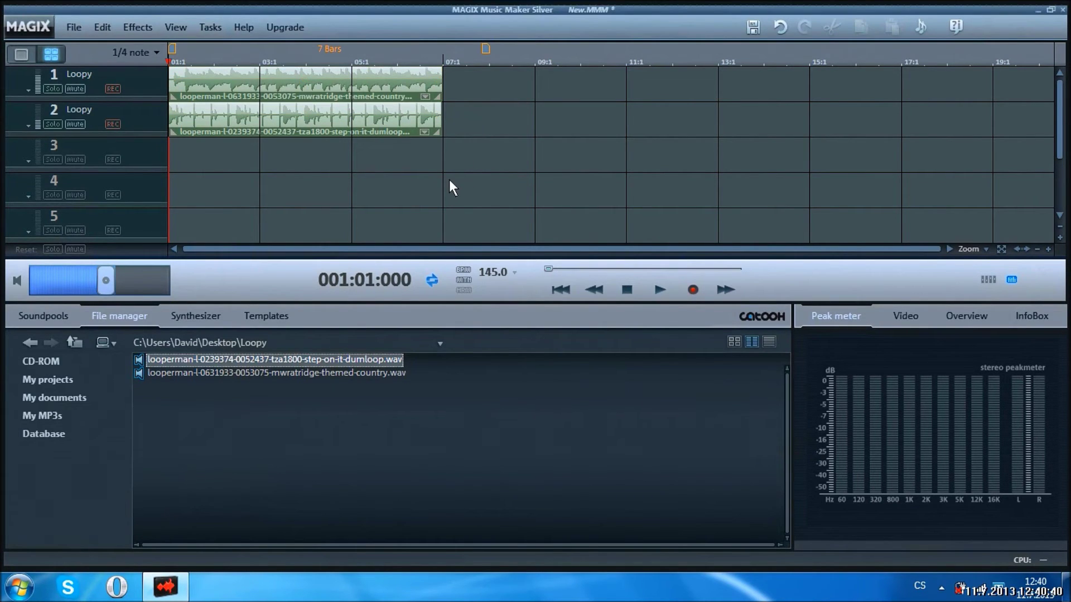
pyautogui.click(658, 290)
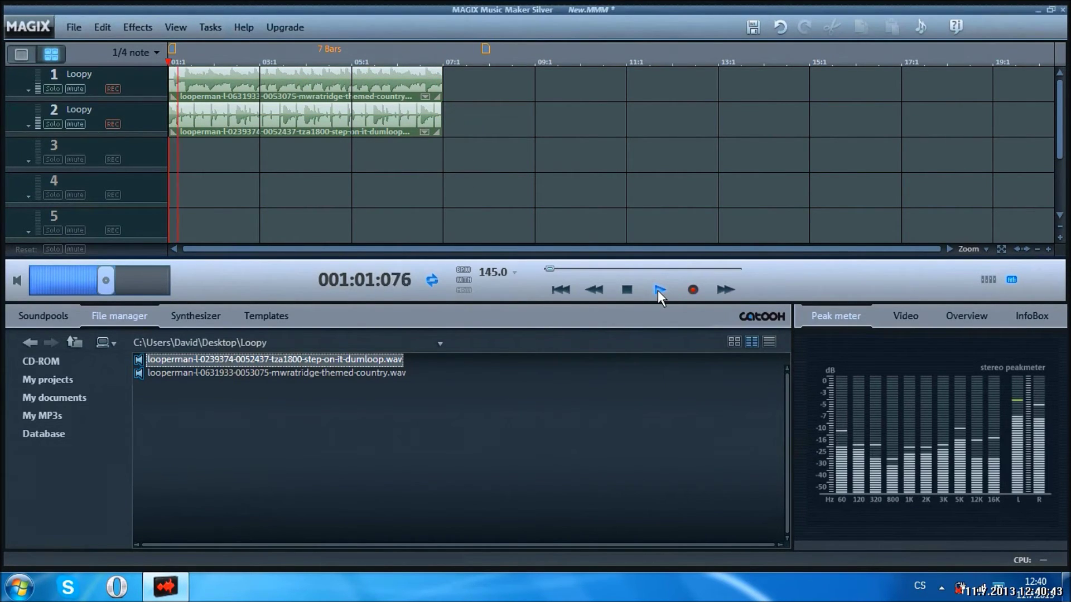
pyautogui.click(629, 289)
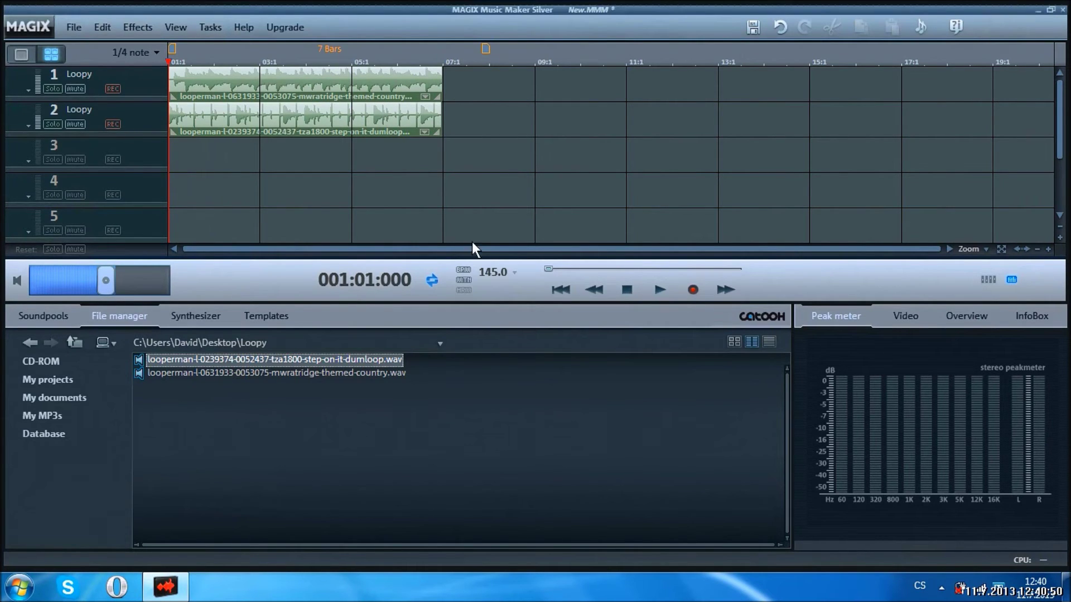
pyautogui.click(516, 272)
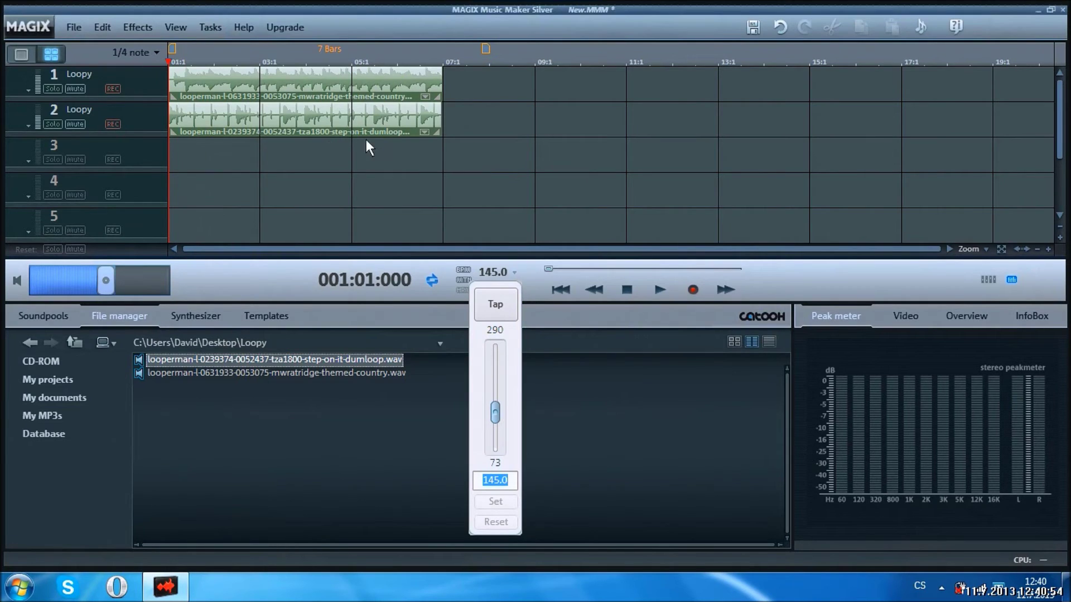
pyautogui.click(503, 222)
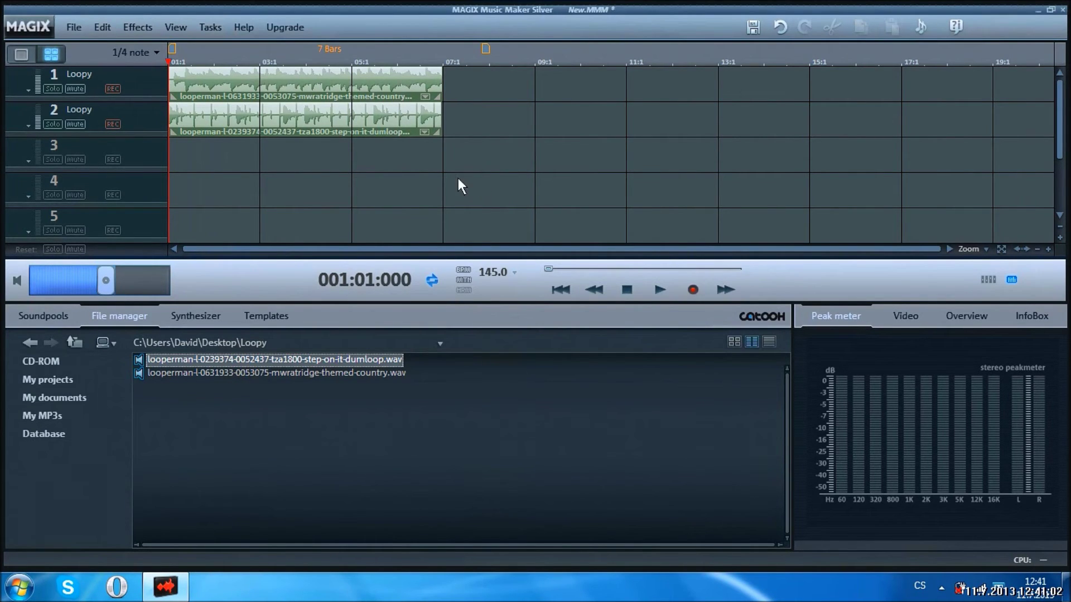
# - Browse the Audio FX templates and select the EQ discreet effect
pyautogui.click(267, 316)
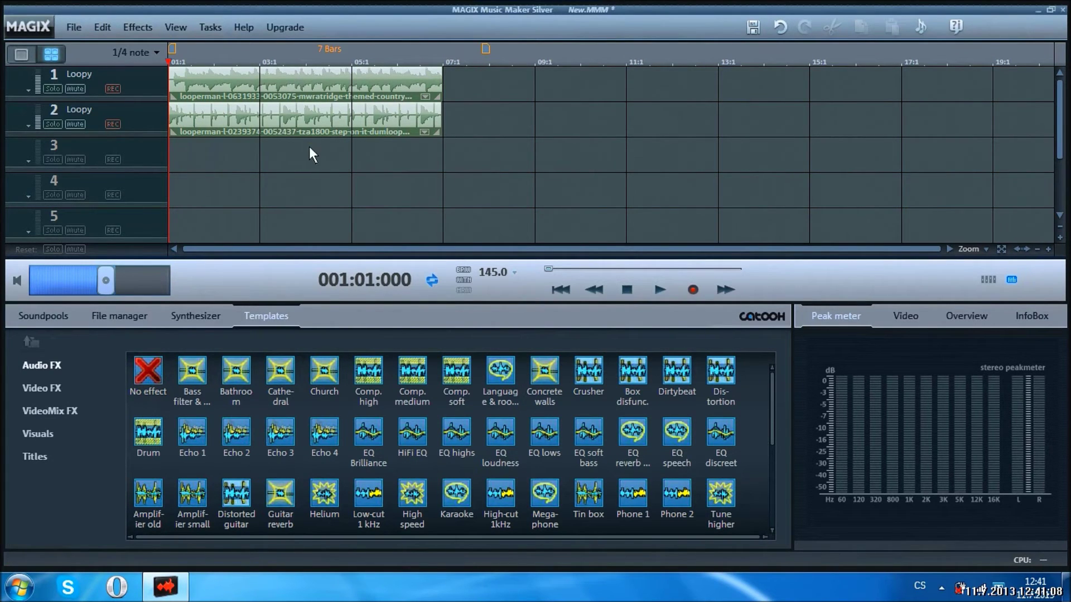
pyautogui.scroll(-5, 491, 403)
pyautogui.scroll(5, 370, 445)
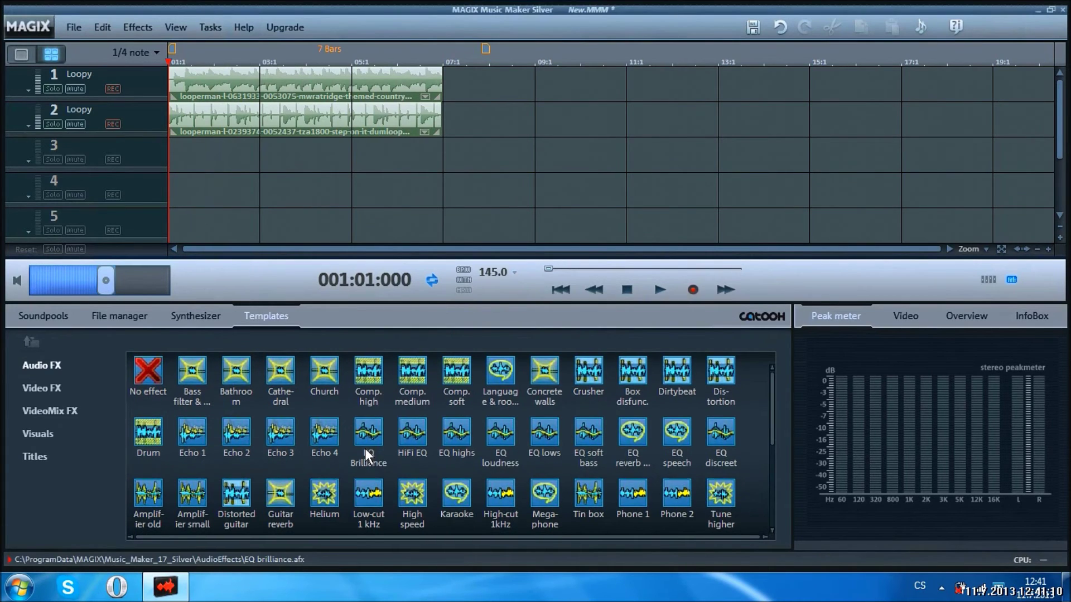
pyautogui.click(719, 437)
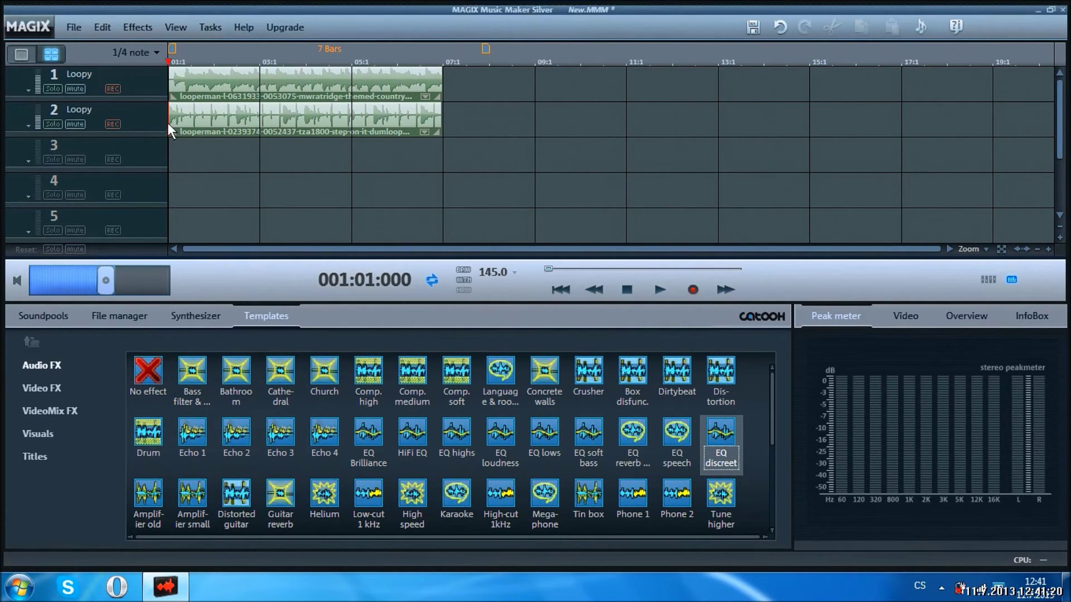
# - Try moving the start edge of the drum loop on track 2 inward, and undo the change
pyautogui.moveTo(172, 122); pyautogui.dragTo(189, 127)
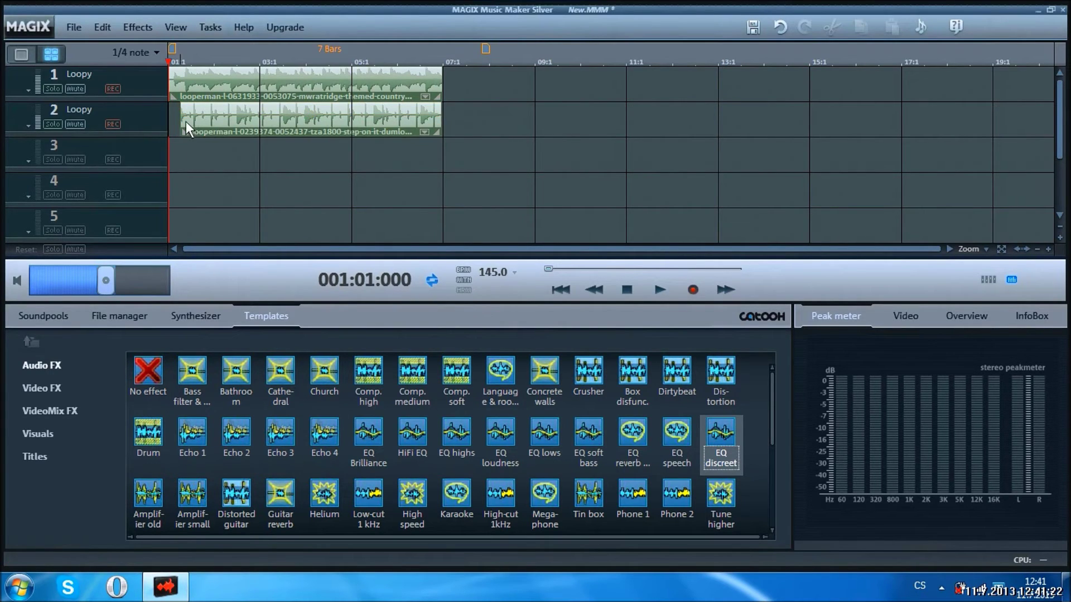
pyautogui.click(183, 123)
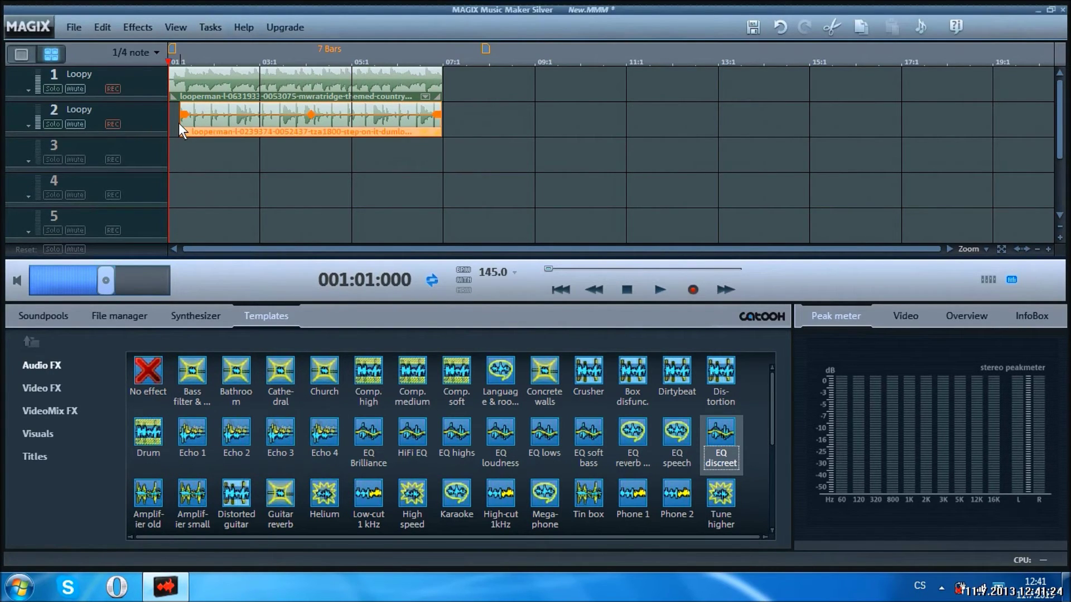
pyautogui.hotkey('ctrl', 'z')
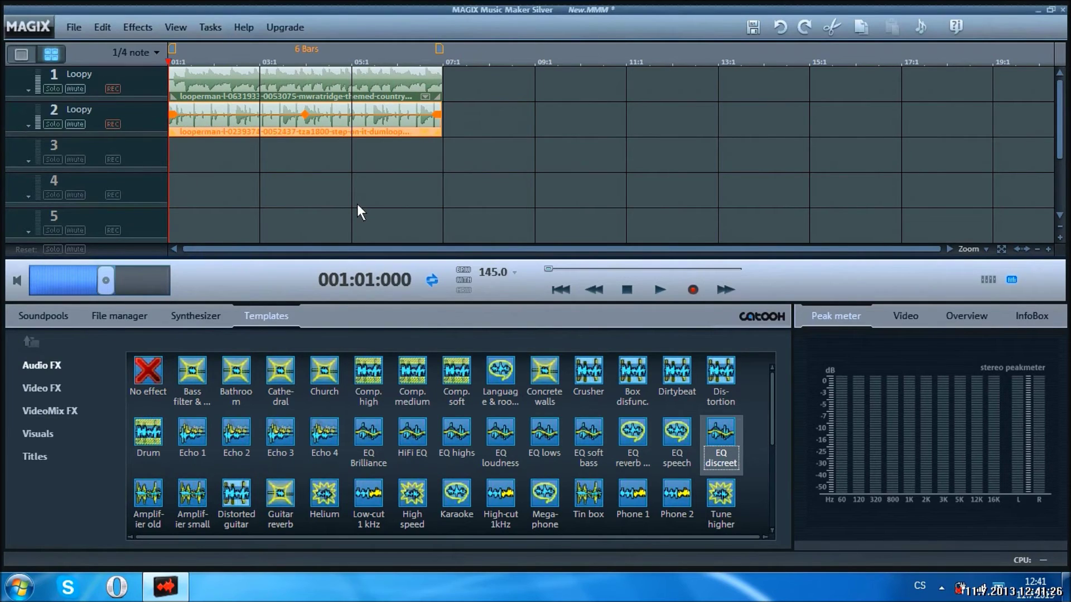
pyautogui.click(355, 204)
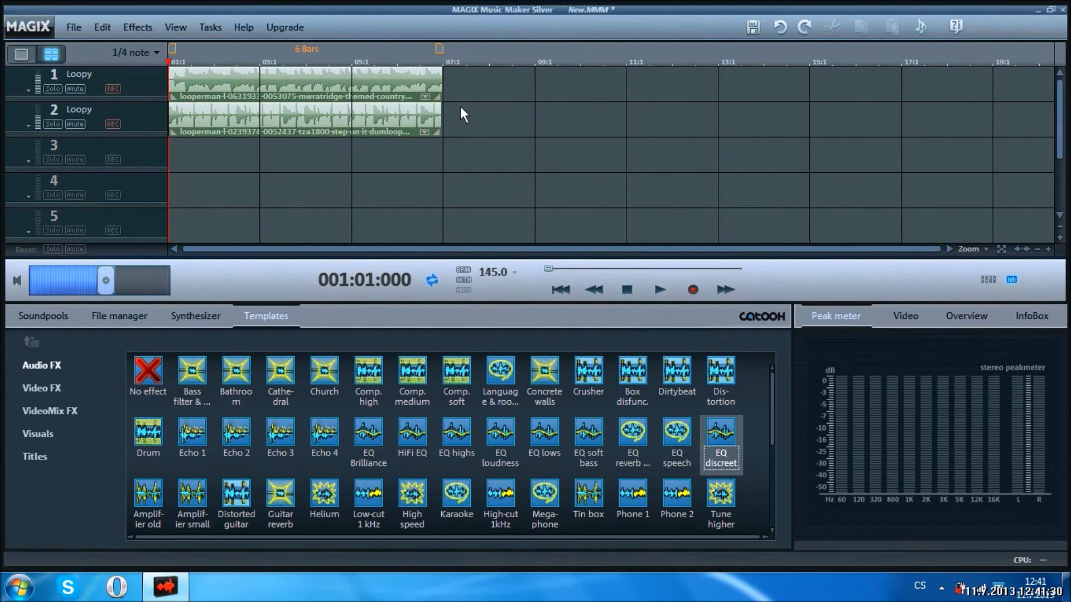
# - View the available synthesizers, return to the File manager, and open the mixer
pyautogui.click(211, 321)
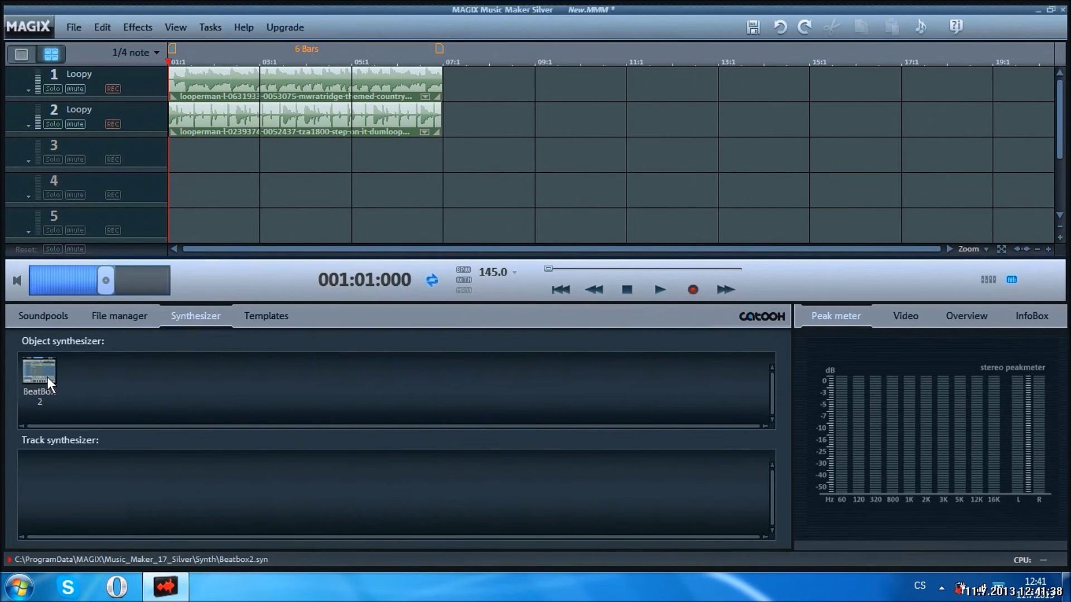
pyautogui.click(129, 319)
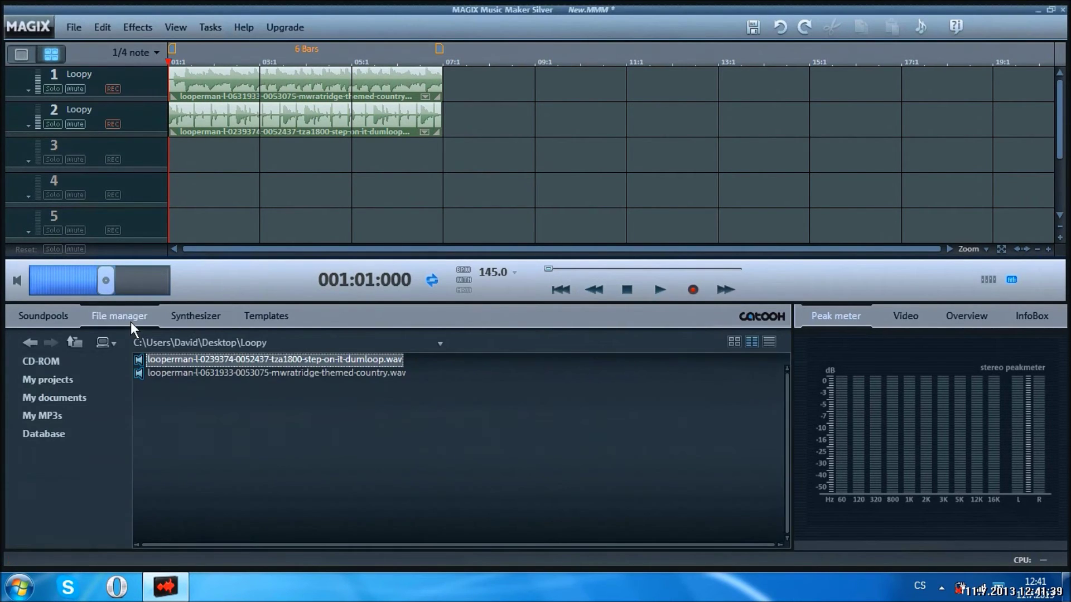
pyautogui.click(471, 448)
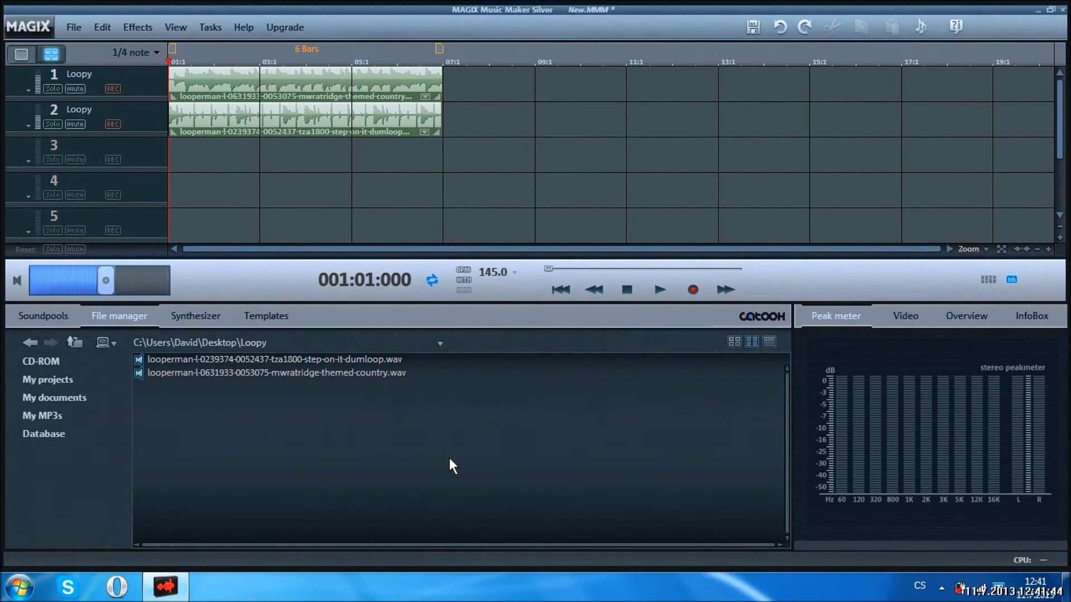
pyautogui.click(988, 281)
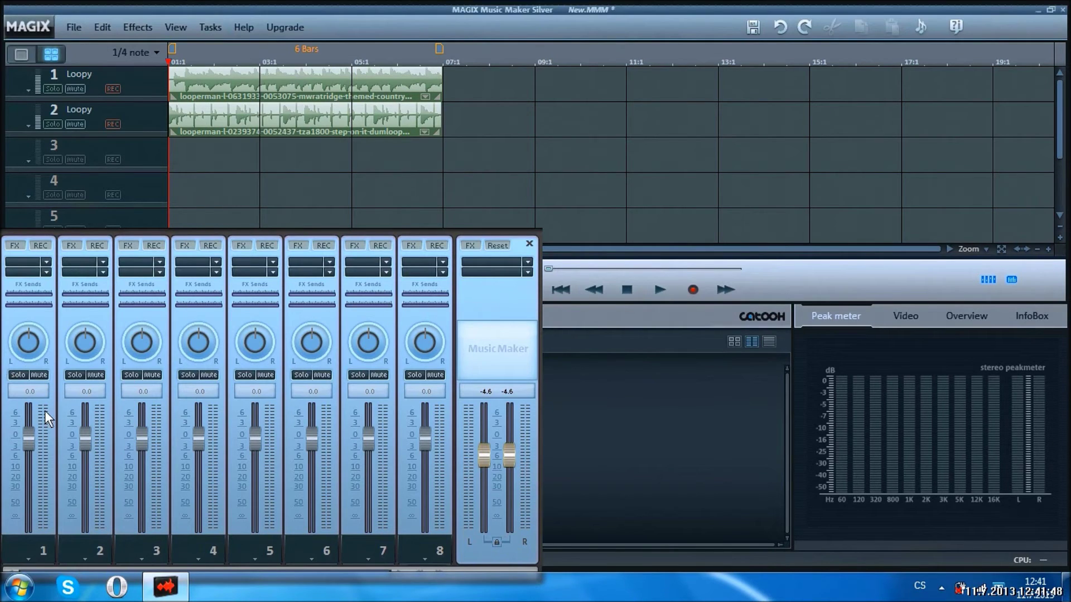
# - Close the mixer and look over the Video and Overview monitors and the available Effects commands
pyautogui.click(530, 243)
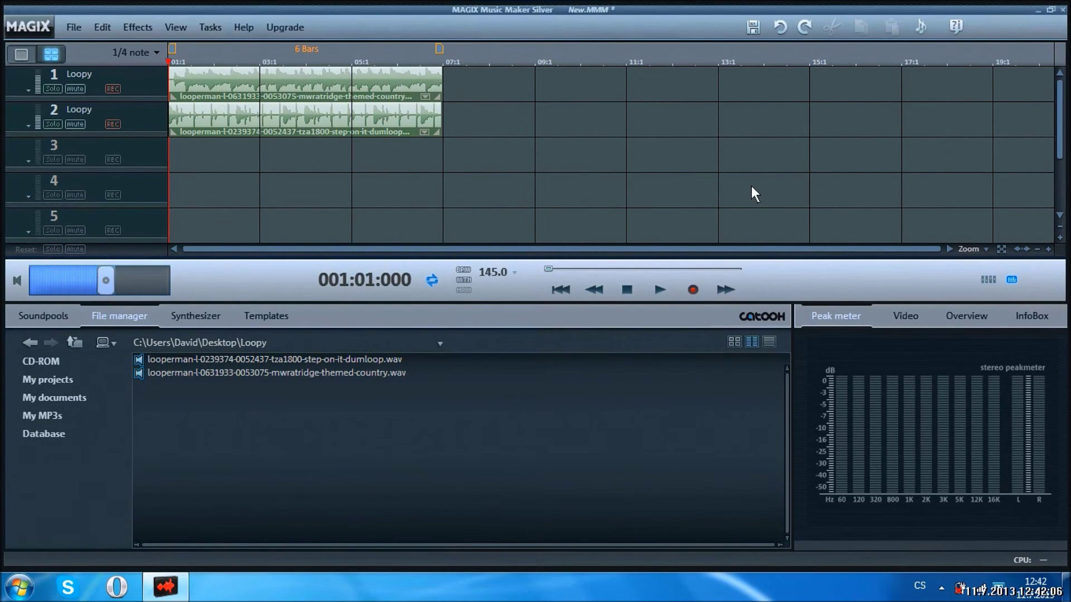
pyautogui.click(898, 317)
pyautogui.click(955, 316)
pyautogui.click(139, 27)
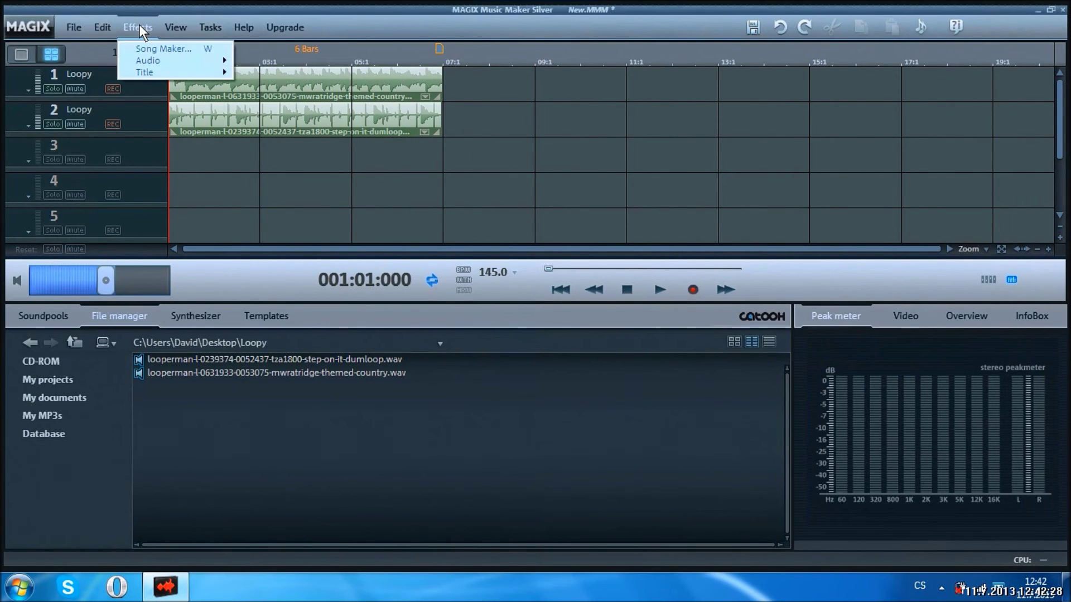
pyautogui.click(139, 26)
pyautogui.click(140, 26)
pyautogui.click(142, 26)
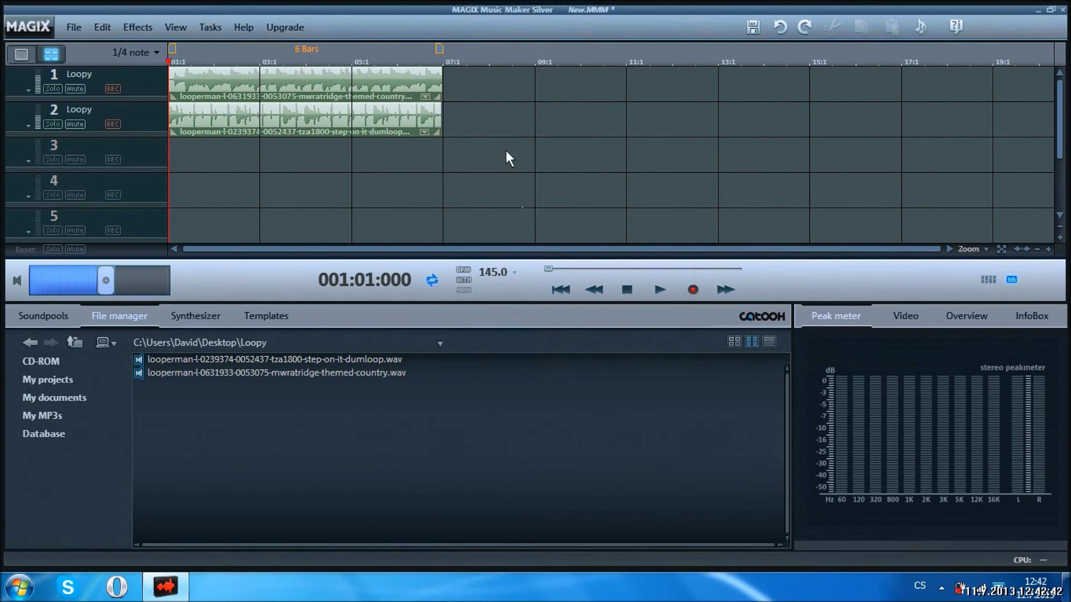
# - Start an MP3 export of the arrangement with the desktop as destination and Test 1 as file name
pyautogui.click(78, 25)
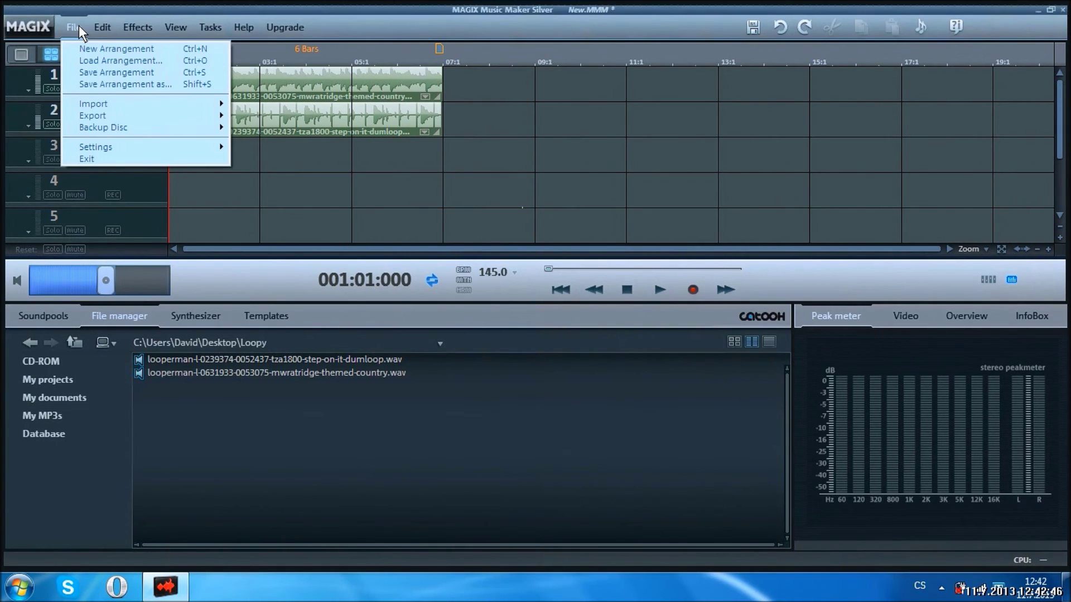
pyautogui.moveTo(109, 118)
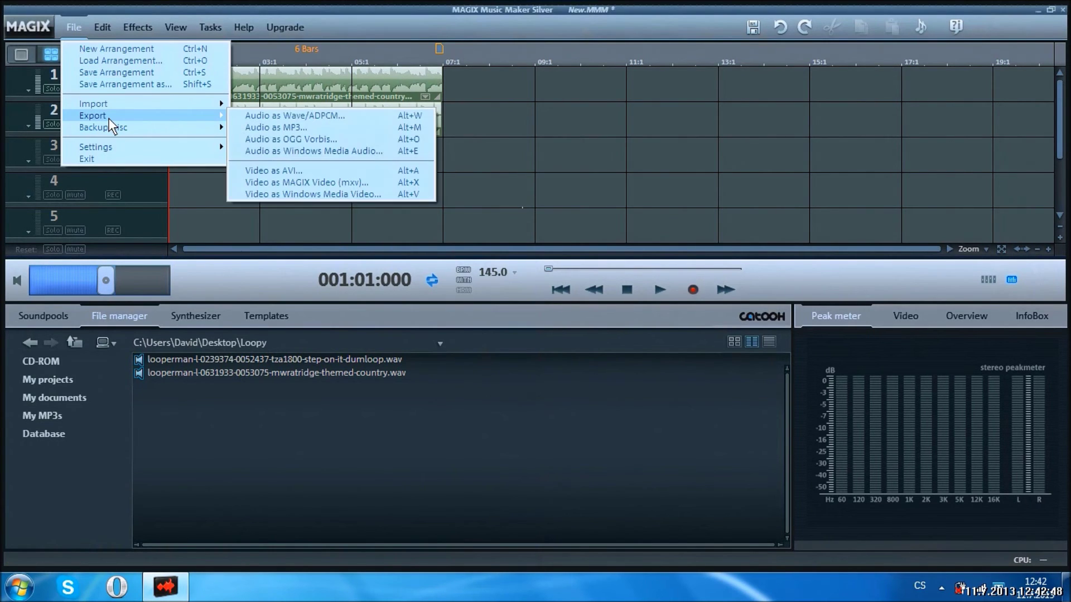
pyautogui.click(333, 129)
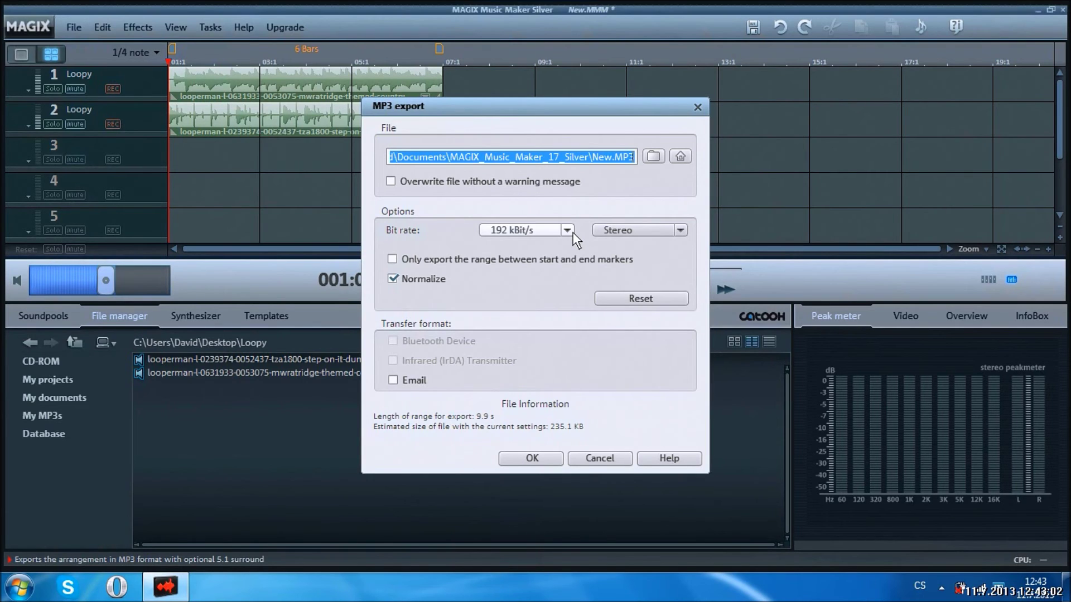
pyautogui.click(653, 157)
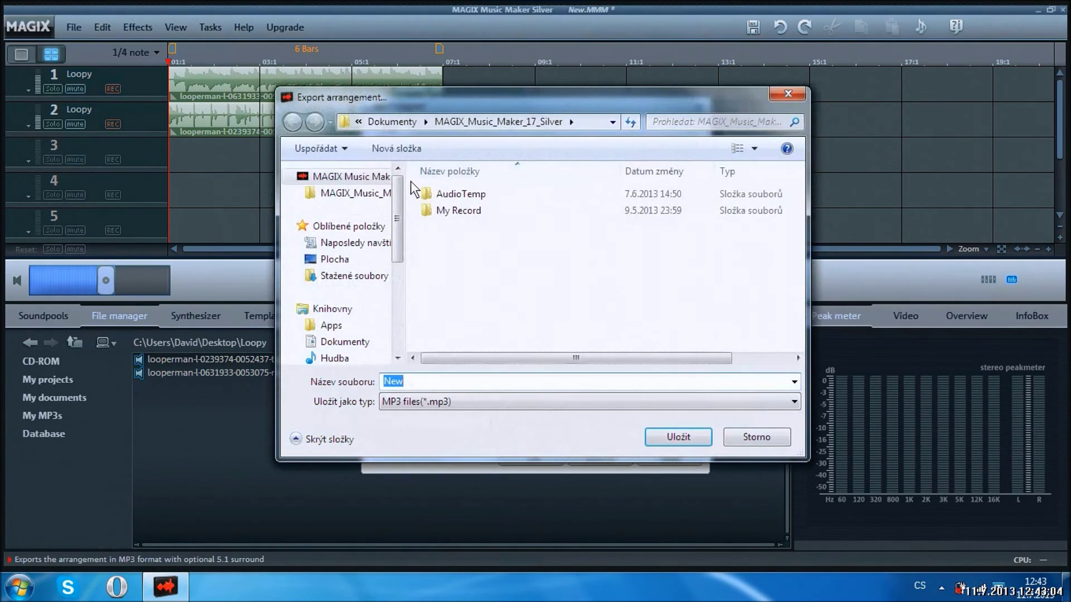
pyautogui.click(335, 258)
pyautogui.click(546, 385)
pyautogui.write('Test 1')
pyautogui.press('Return')
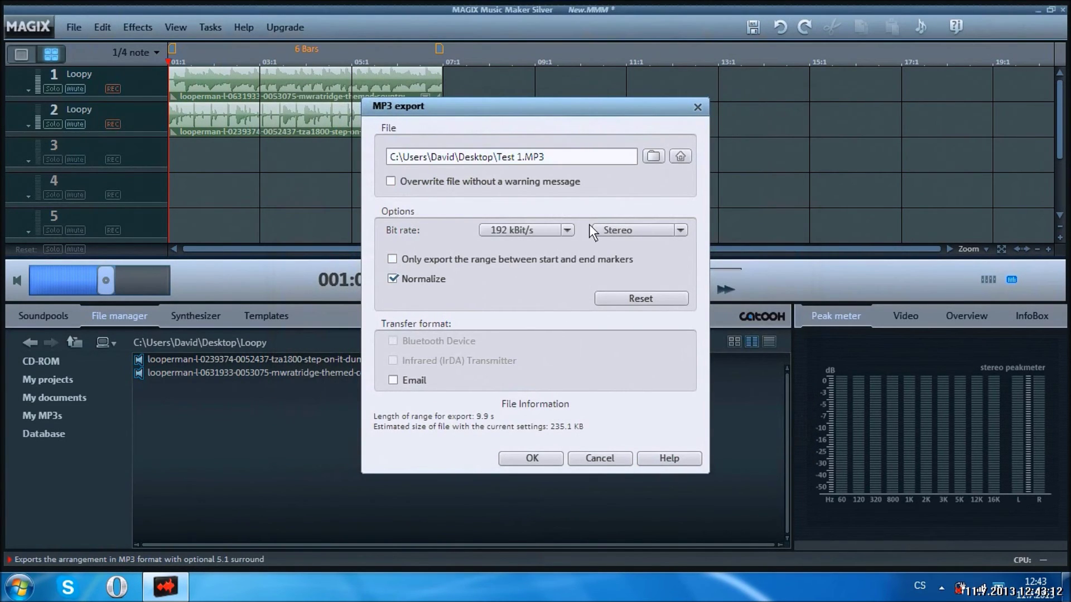
# - Examine the MP3 export's bit rates, channel modes and start-to-end marker range option, keeping 192 kBit/s and Stereo
pyautogui.click(569, 228)
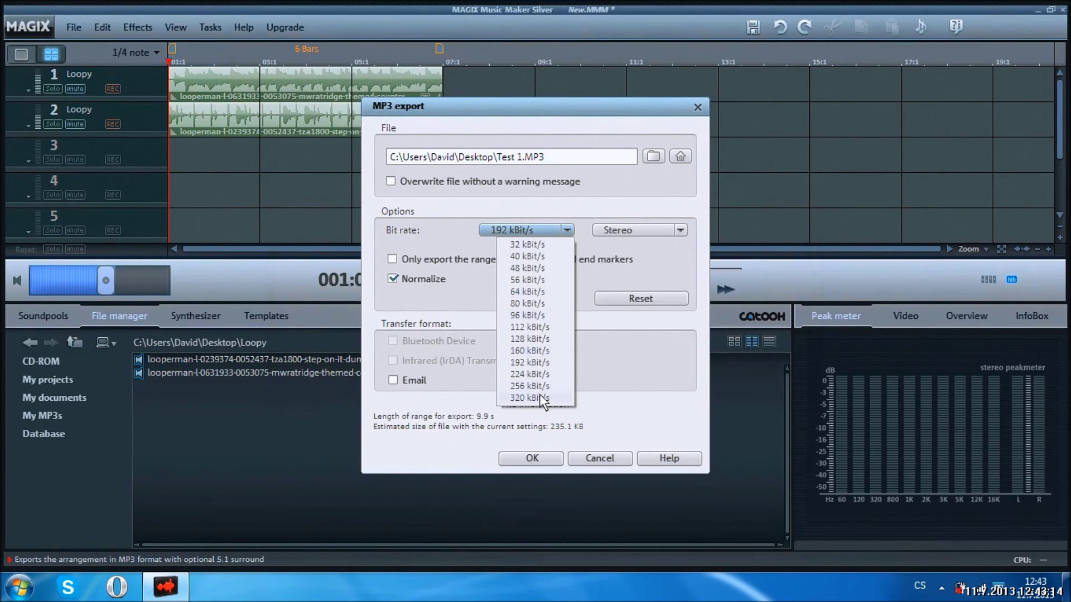
pyautogui.click(541, 366)
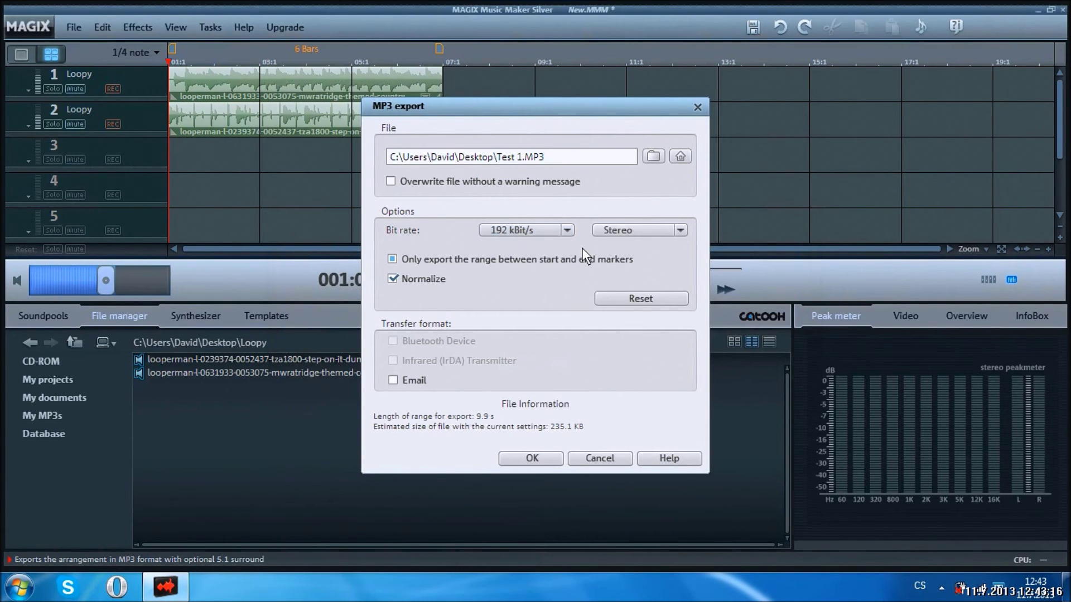
pyautogui.click(679, 230)
pyautogui.click(544, 260)
pyautogui.click(462, 260)
# - Close the MP3 export without exporting, try moving the range's start marker inward, and restore it to the first bar
pyautogui.moveTo(487, 115); pyautogui.dragTo(487, 186)
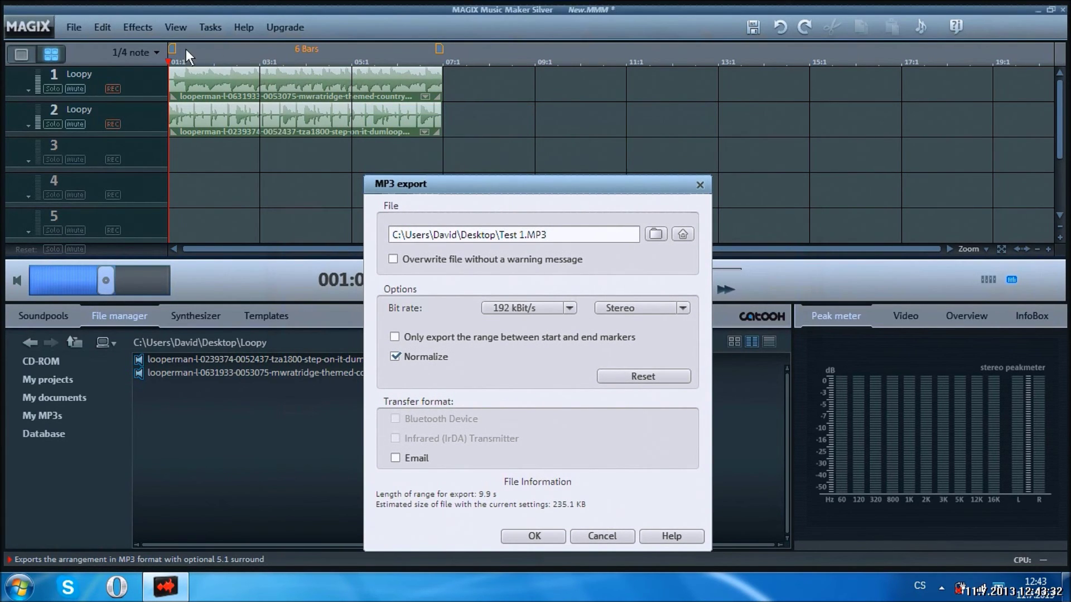
pyautogui.click(700, 185)
pyautogui.moveTo(214, 50); pyautogui.dragTo(441, 51)
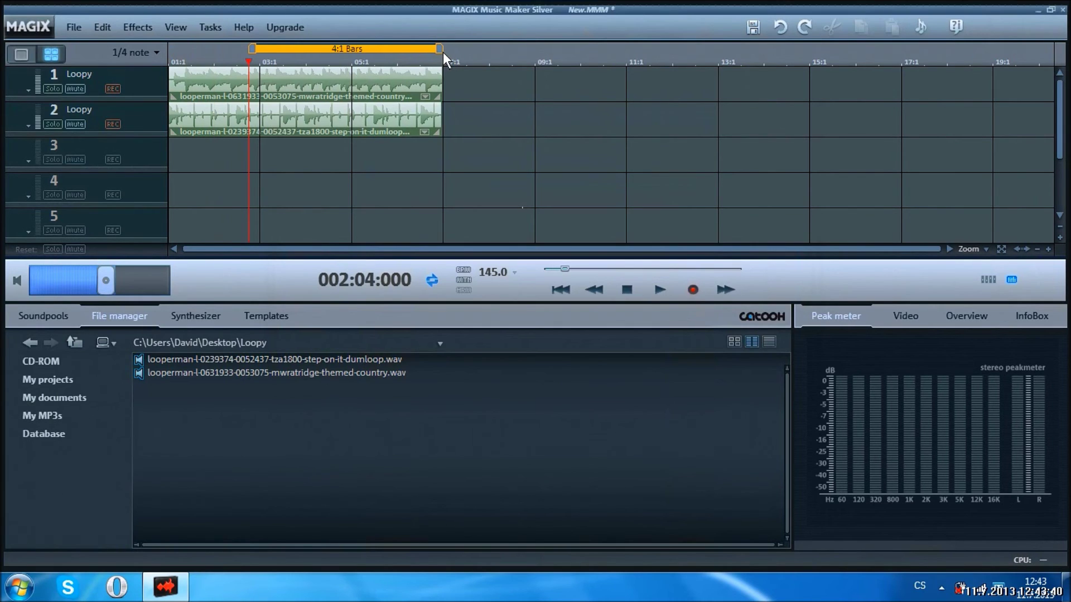
pyautogui.moveTo(256, 48); pyautogui.dragTo(171, 49)
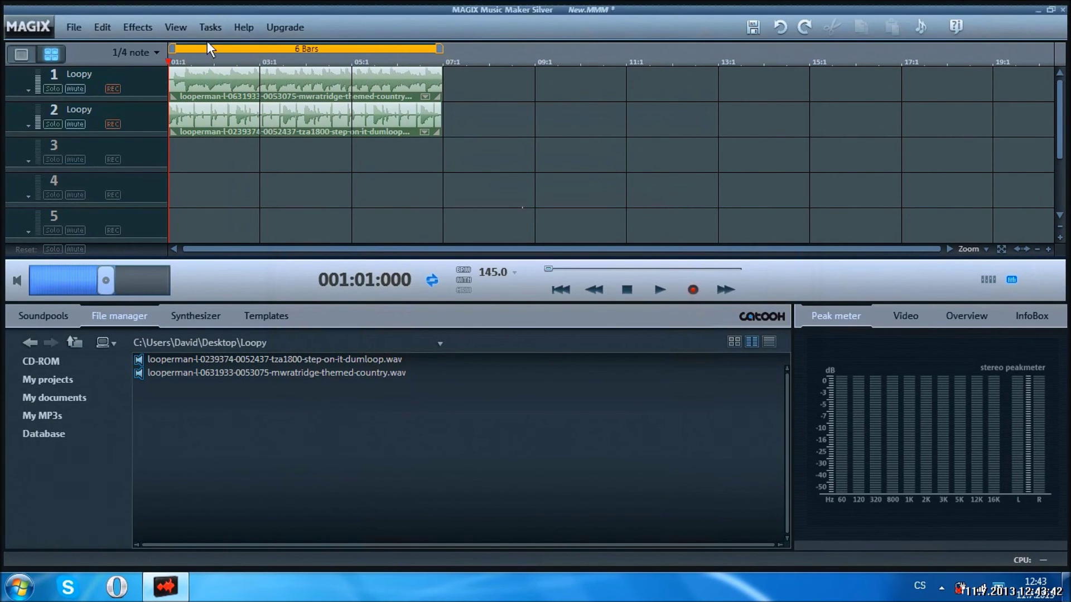
# - Export the arrangement as the MP3 file New on the desktop at 192 kBit/s, Stereo, with Normalize on
pyautogui.click(72, 27)
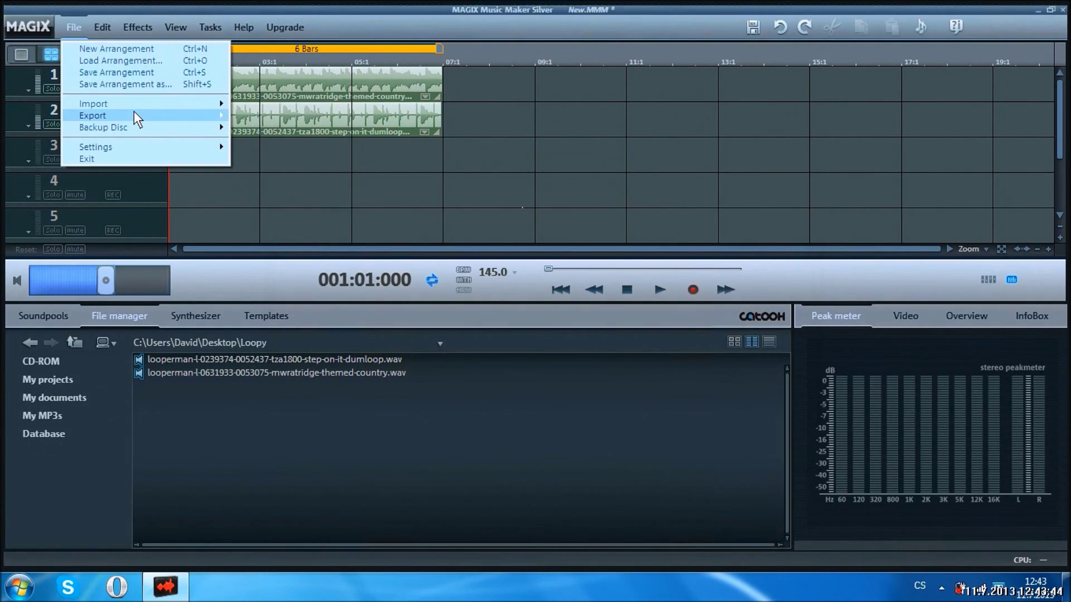
pyautogui.moveTo(183, 115)
pyautogui.click(318, 128)
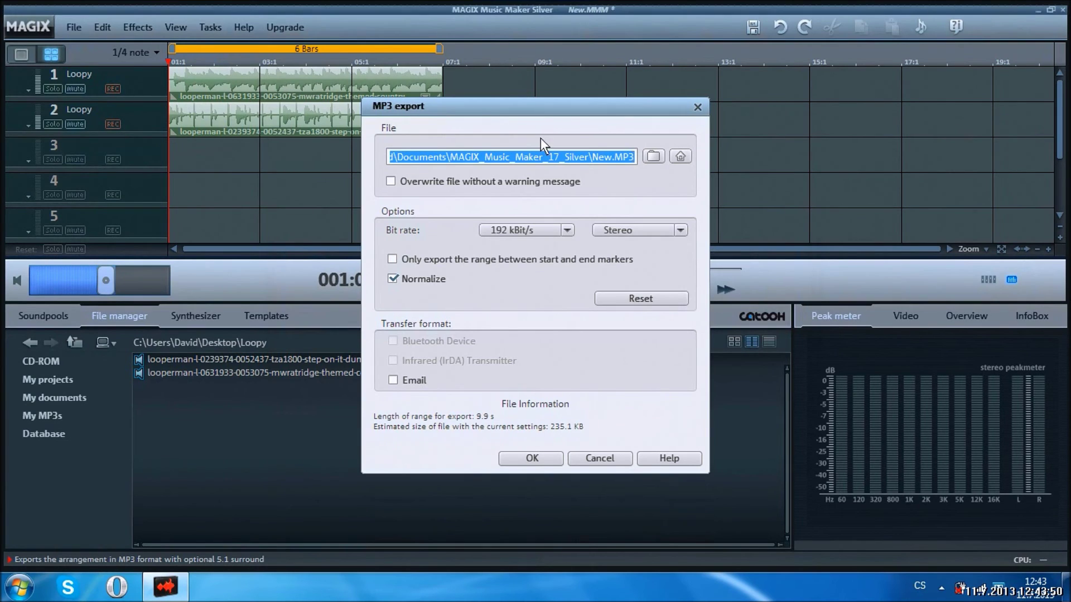
pyautogui.moveTo(535, 109); pyautogui.dragTo(556, 188)
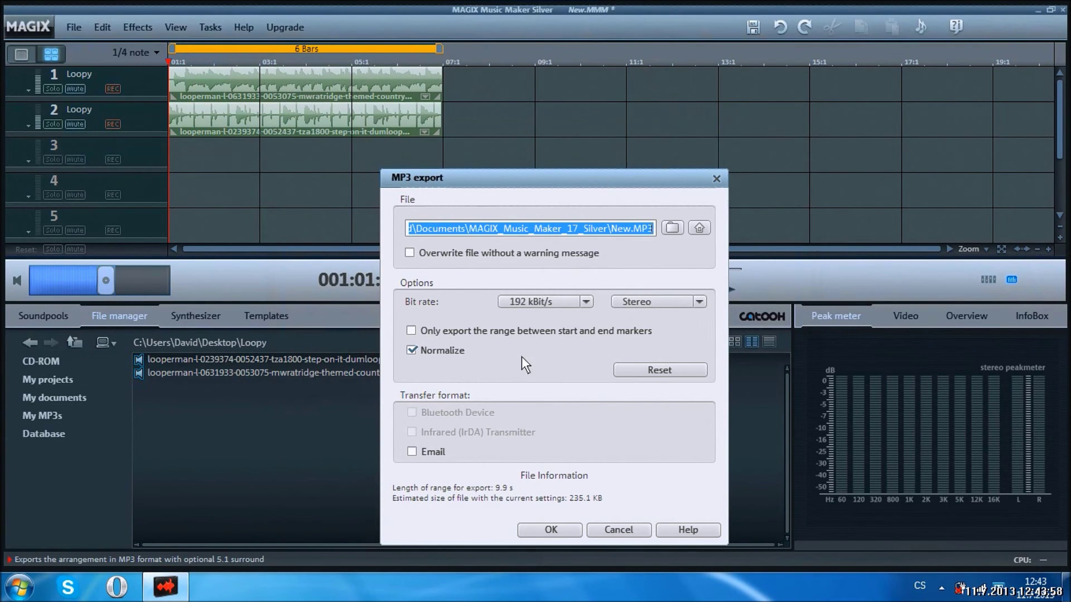
pyautogui.click(525, 333)
pyautogui.click(672, 228)
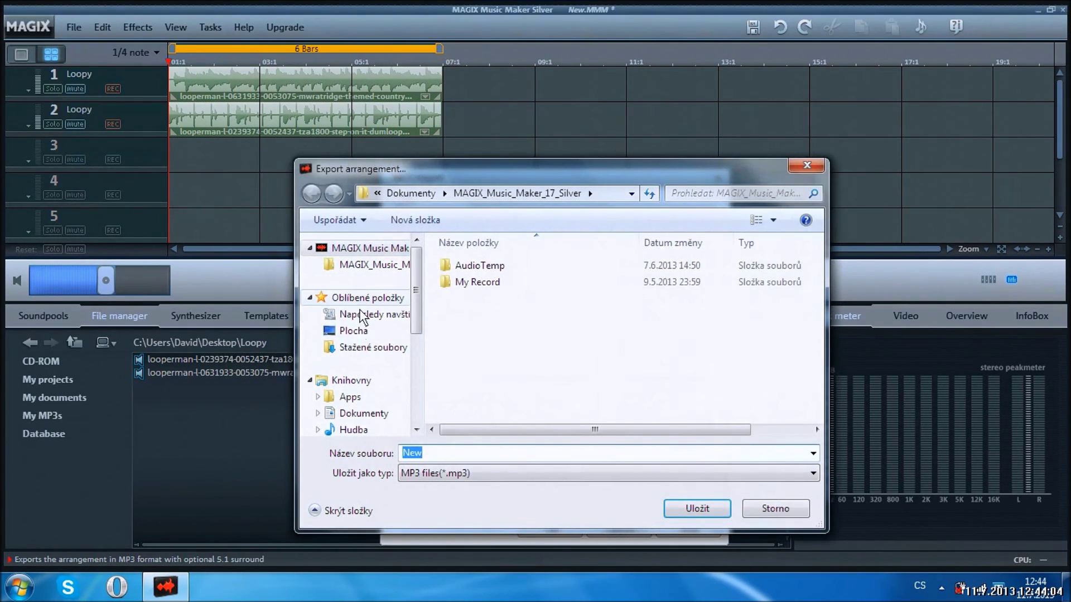
pyautogui.click(352, 331)
pyautogui.click(695, 508)
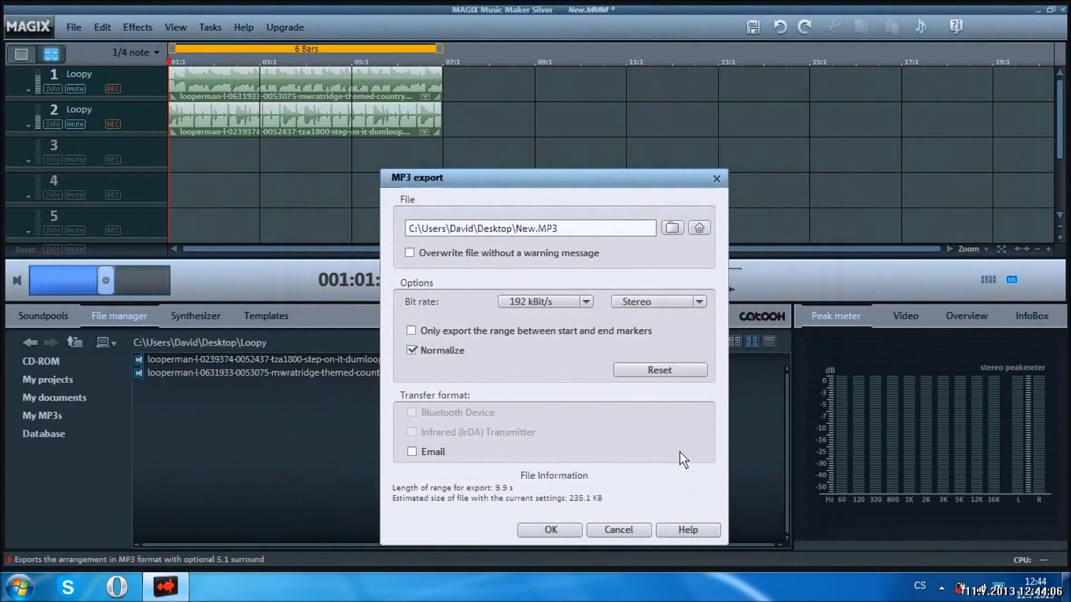
pyautogui.click(552, 529)
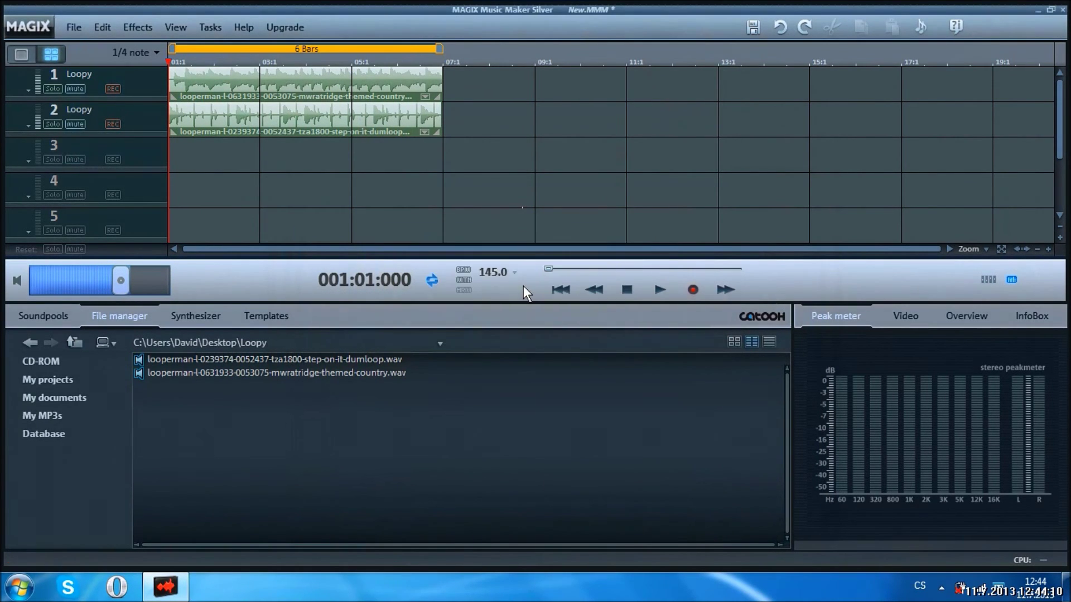
# - Play the exported MP3 in the media player and return to the arrangement
pyautogui.press('Return')
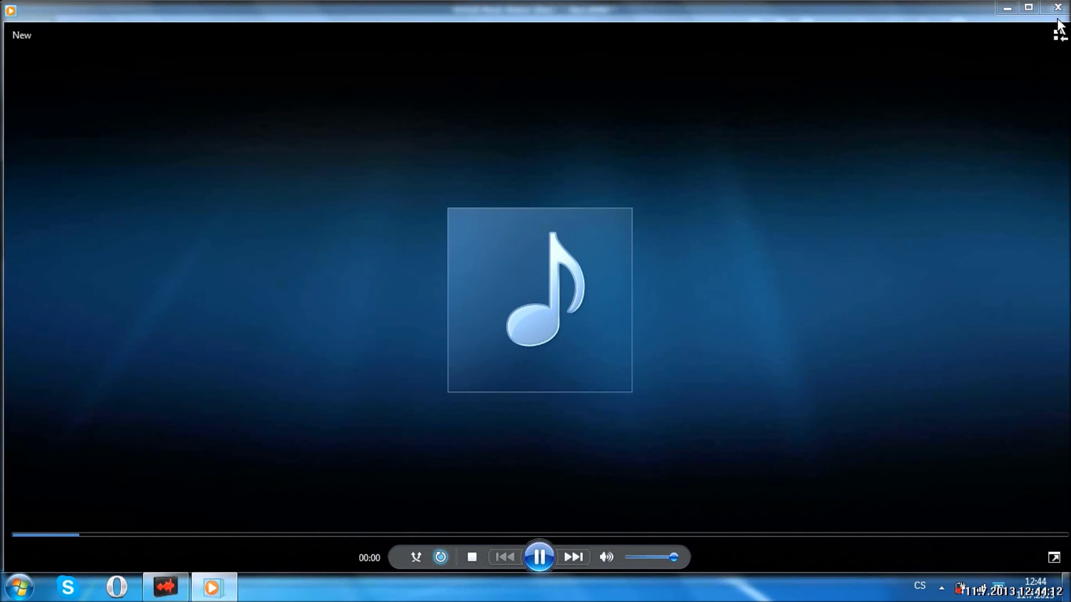
pyautogui.click(1058, 7)
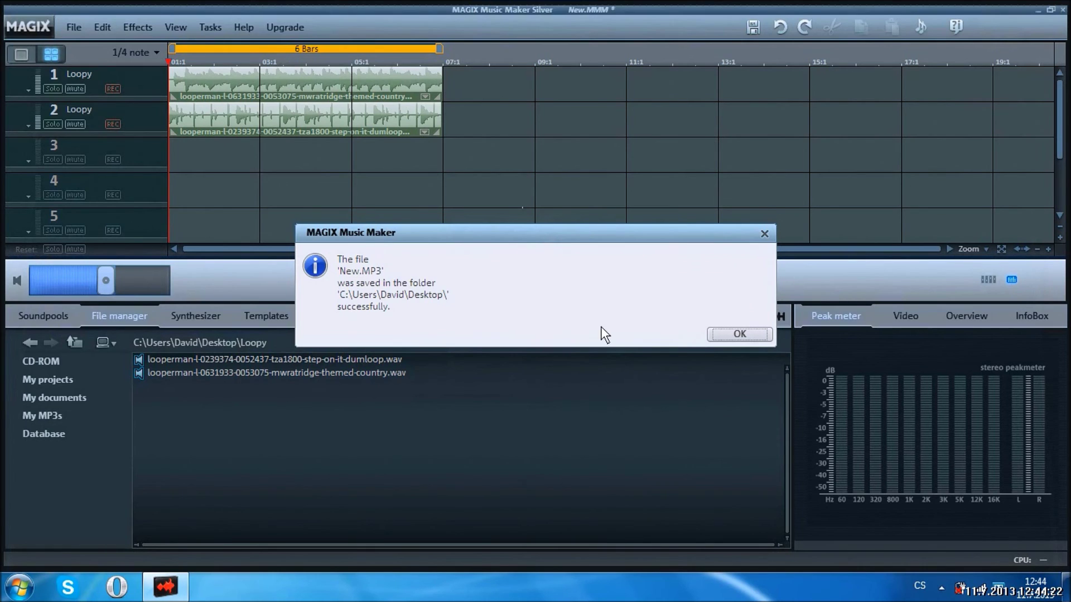
pyautogui.click(738, 335)
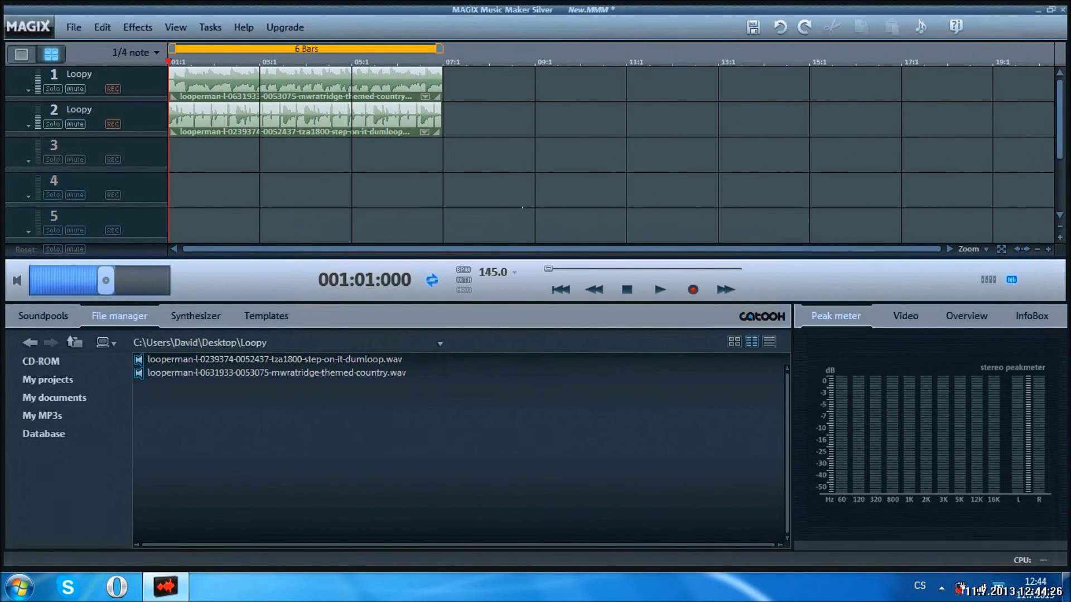
# - Permanently delete the exported New MP3 from the desktop and switch back to Music Maker
pyautogui.click(1039, 10)
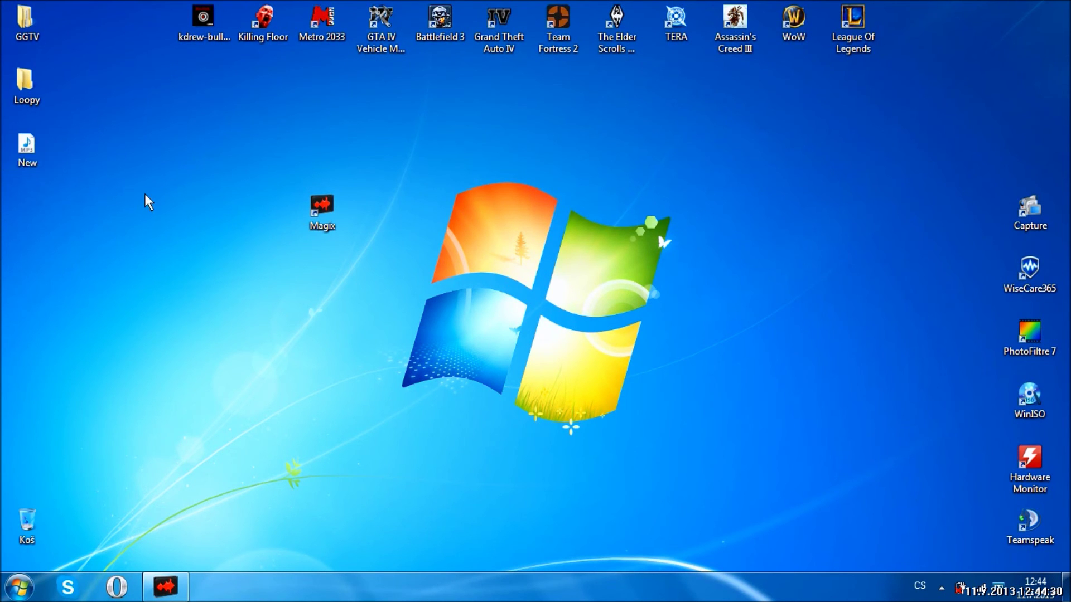
pyautogui.hotkey('shift', 'Delete')
pyautogui.press('Return')
pyautogui.click(185, 574)
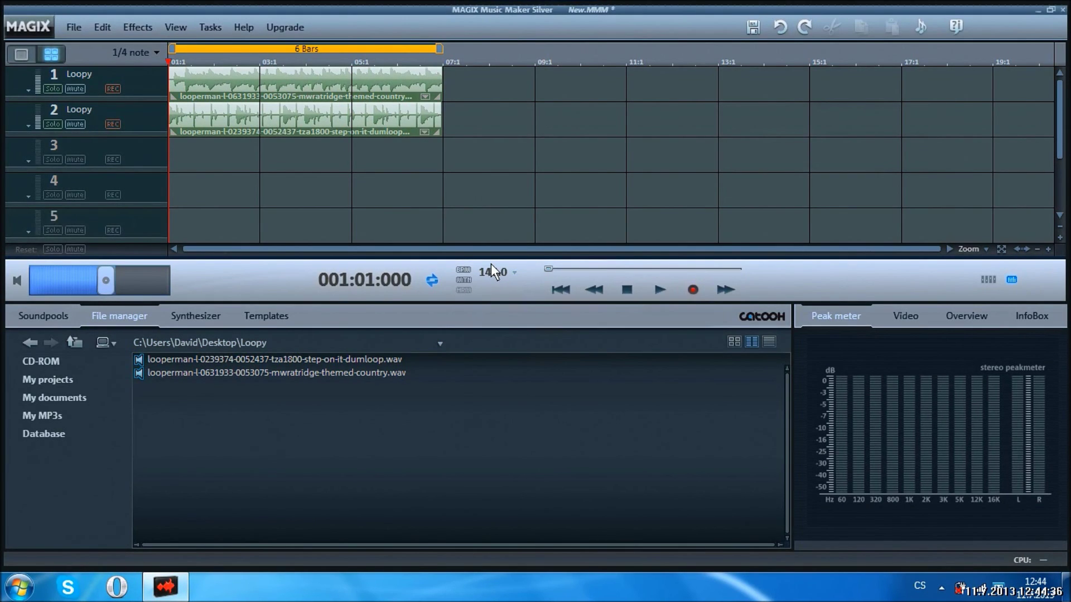
# - Delete the drum loop from track 2 and the country guitar loop from track 1
pyautogui.click(310, 116)
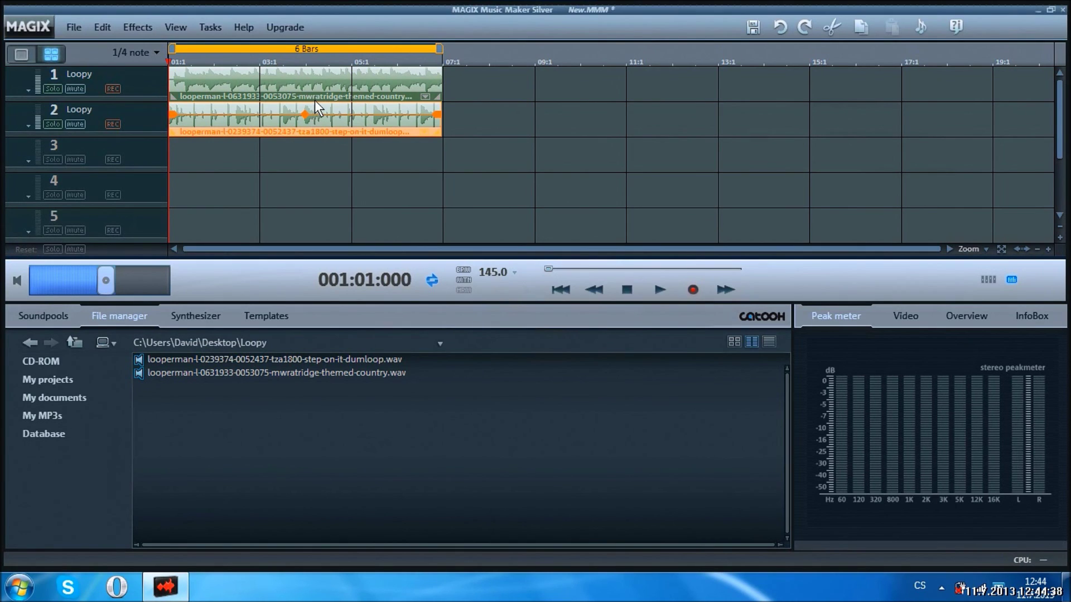
pyautogui.press('Delete')
pyautogui.click(319, 83)
pyautogui.press('Delete')
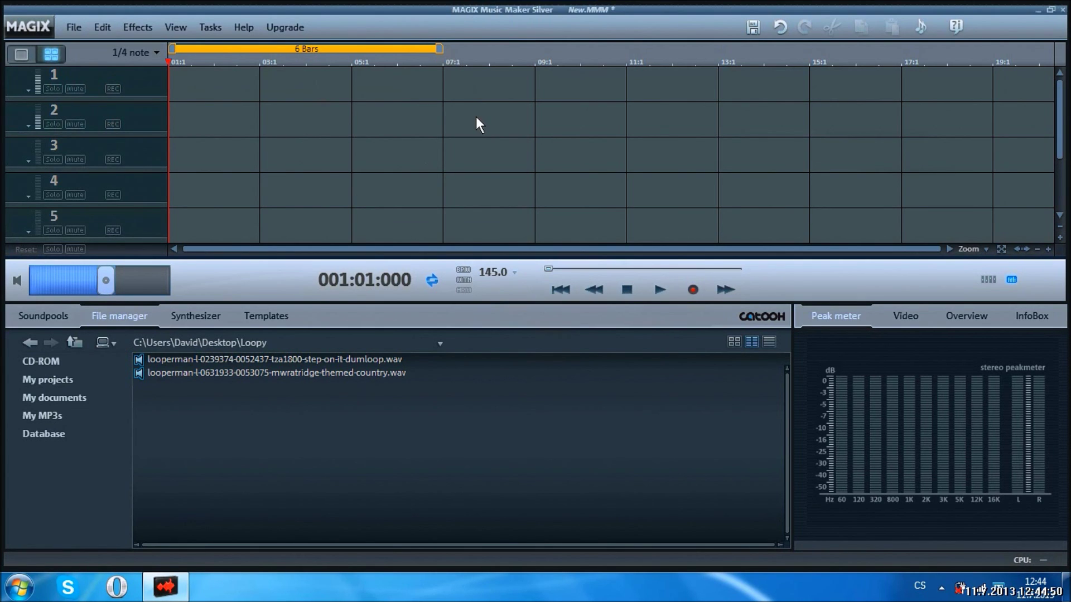
# - Fill track 1 with the muted step-on-it drum loop to about bar 19, and extend the playback range to its end
pyautogui.moveTo(312, 358); pyautogui.dragTo(369, 96)
pyautogui.moveTo(485, 96); pyautogui.dragTo(1026, 93)
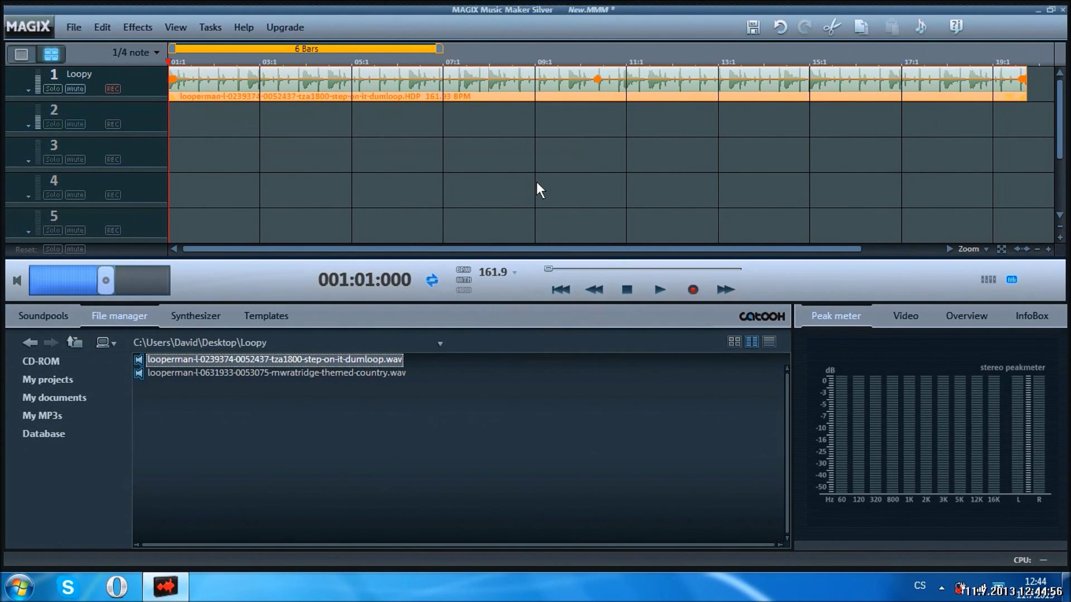
pyautogui.click(521, 188)
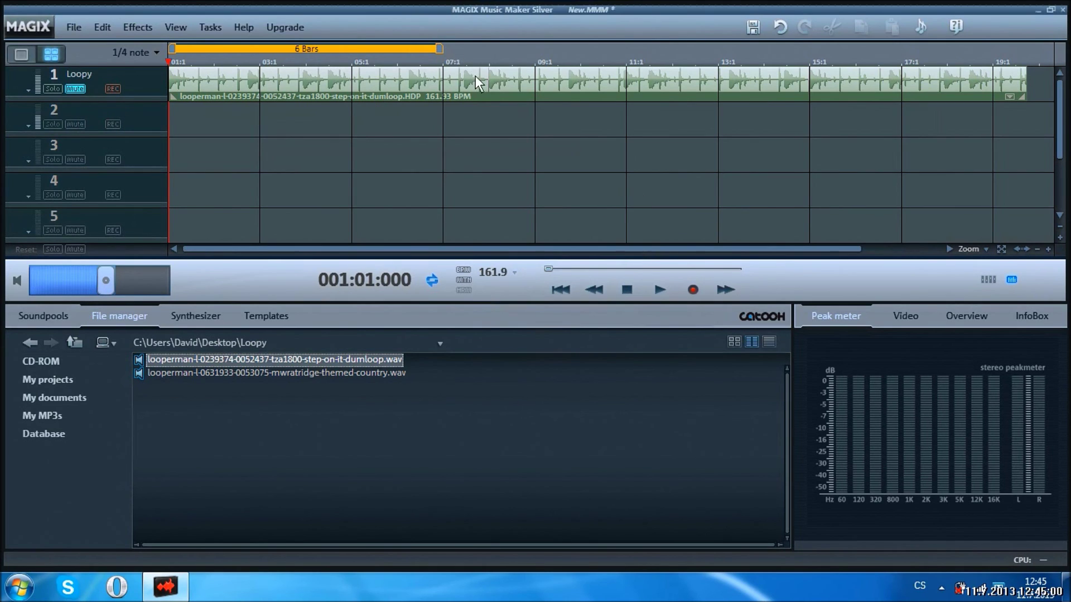
pyautogui.moveTo(438, 48); pyautogui.dragTo(1024, 61)
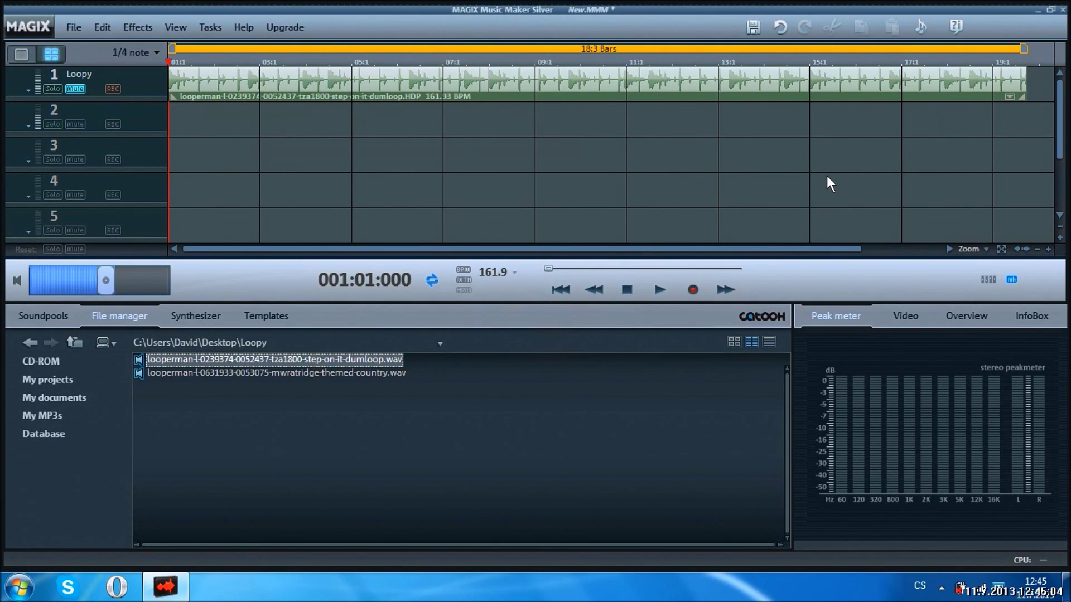
# - Record a short microphone take as New1 on track 2, and delete the recorded clip
pyautogui.click(694, 288)
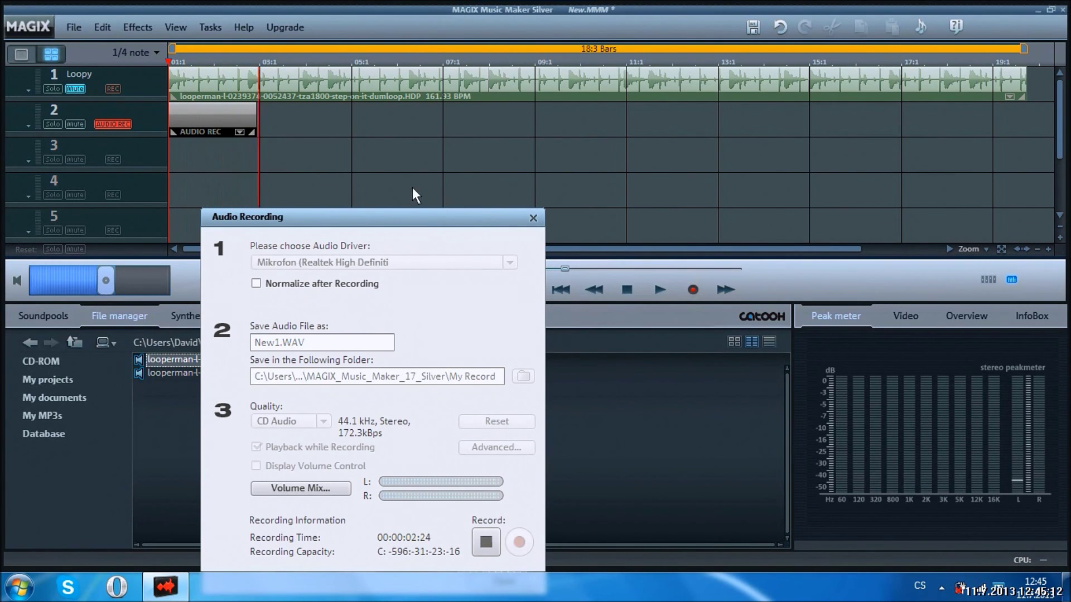
pyautogui.click(486, 542)
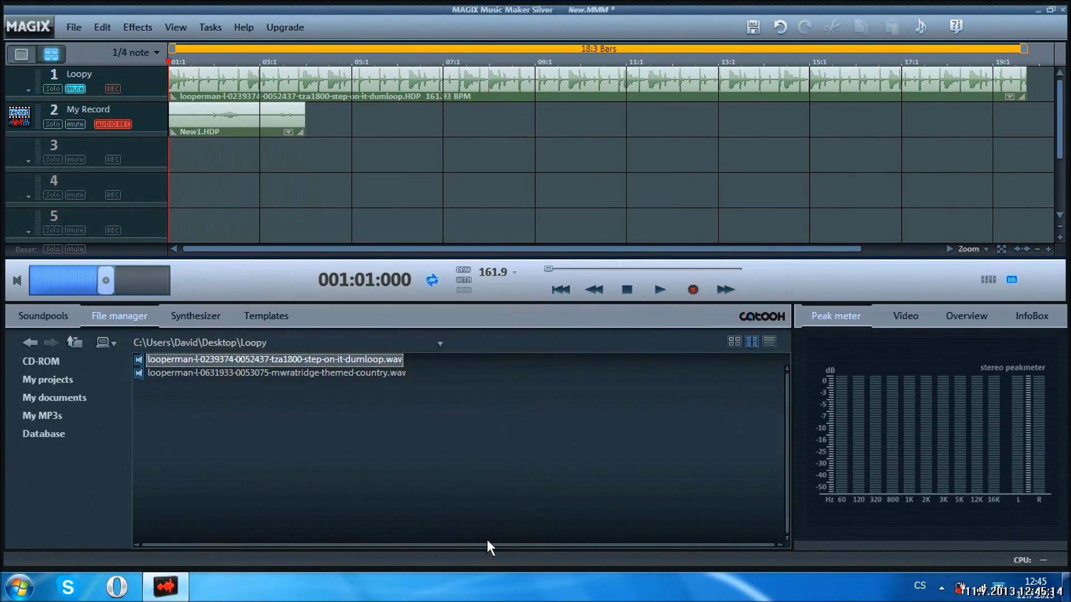
pyautogui.click(272, 129)
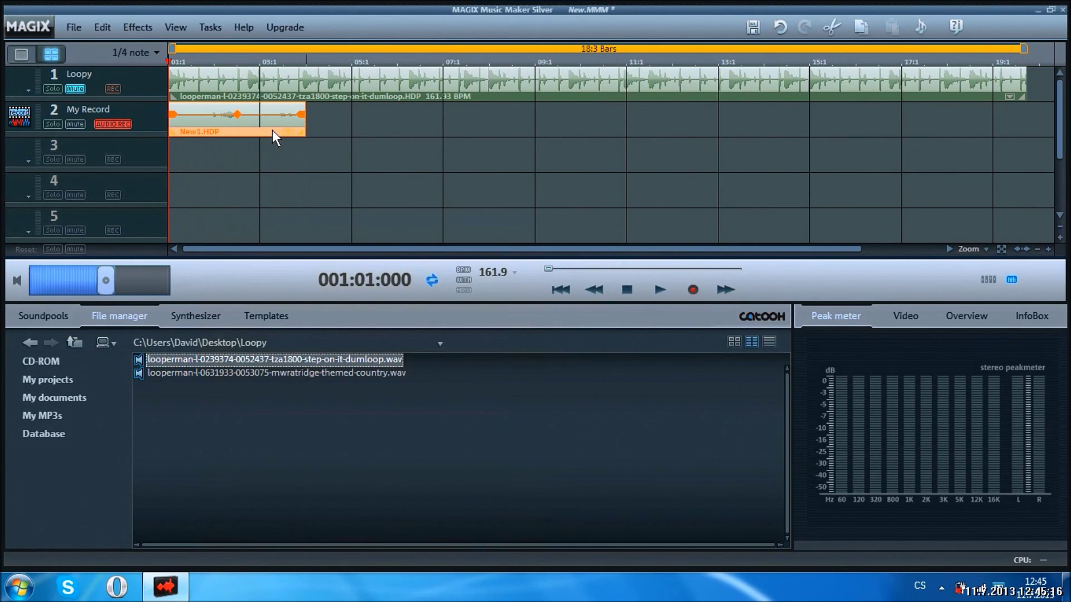
pyautogui.press('Delete')
# - Record a second microphone take as New000 on track 2, and remove it from the track
pyautogui.click(693, 290)
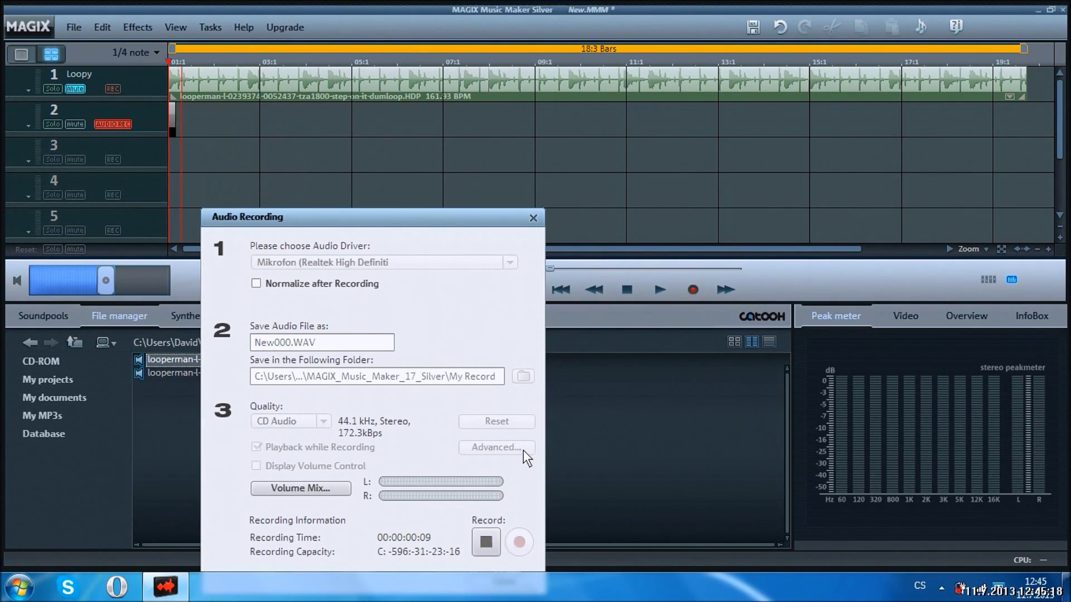
pyautogui.click(486, 542)
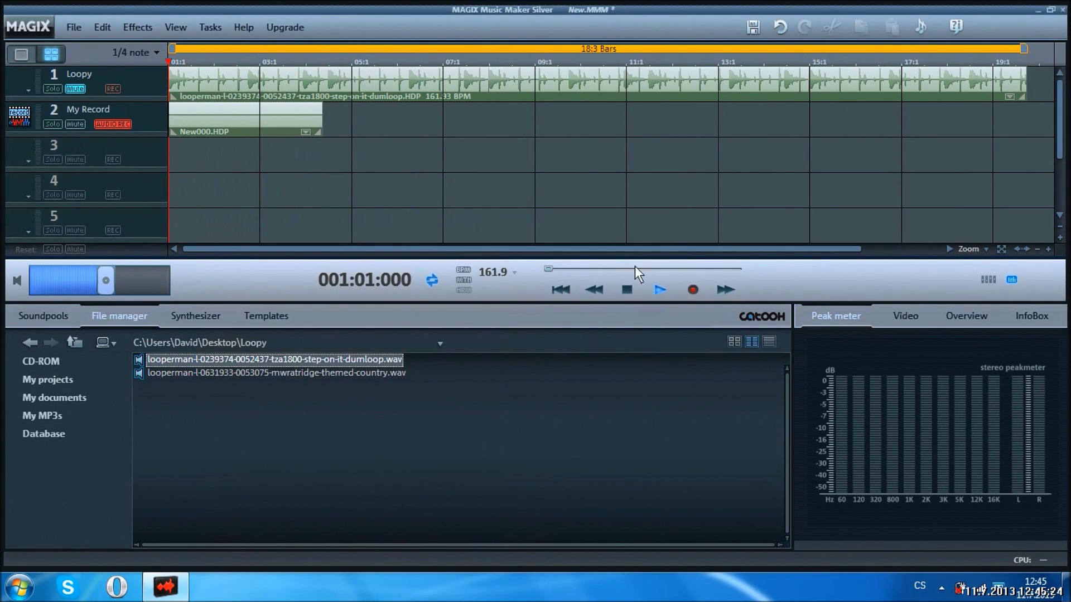
pyautogui.click(282, 118)
pyautogui.press('Delete')
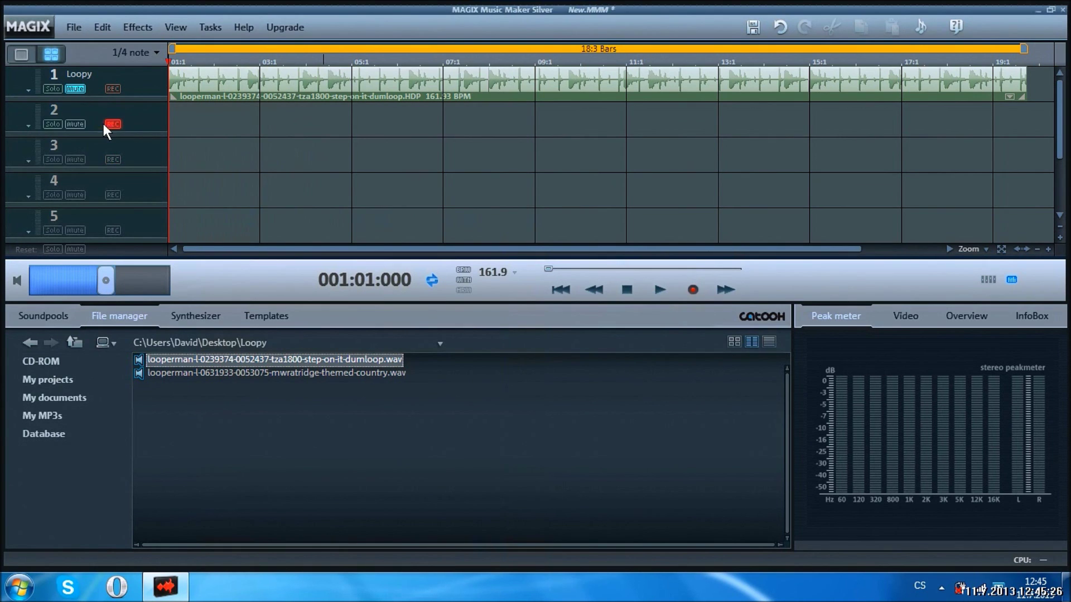
# - Set the live input notice for track 2 not to show again, continue, and turn off the track's recording mode
pyautogui.click(117, 122)
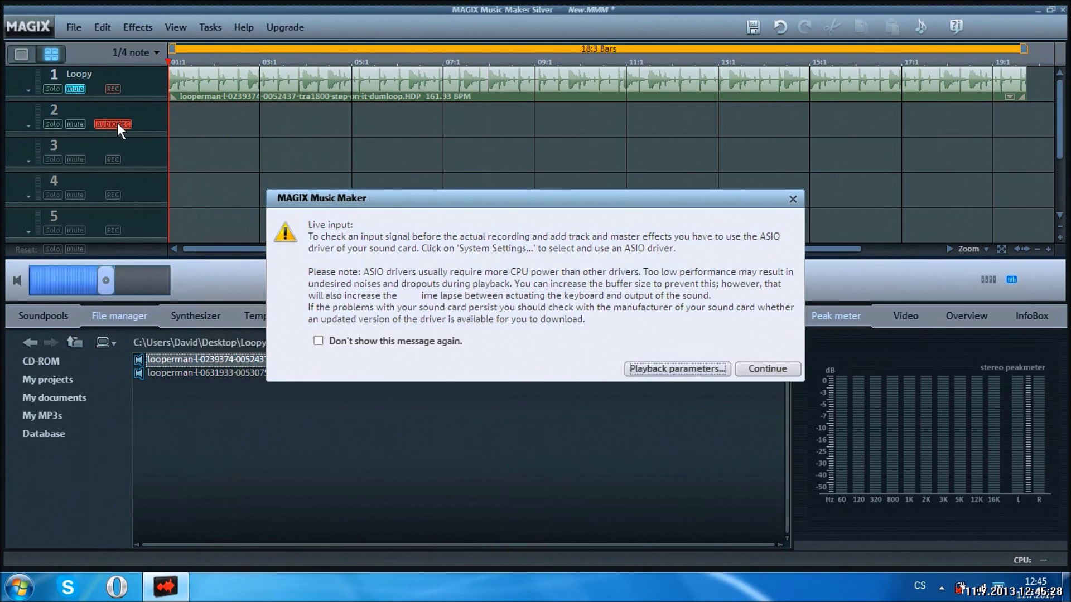
pyautogui.click(394, 342)
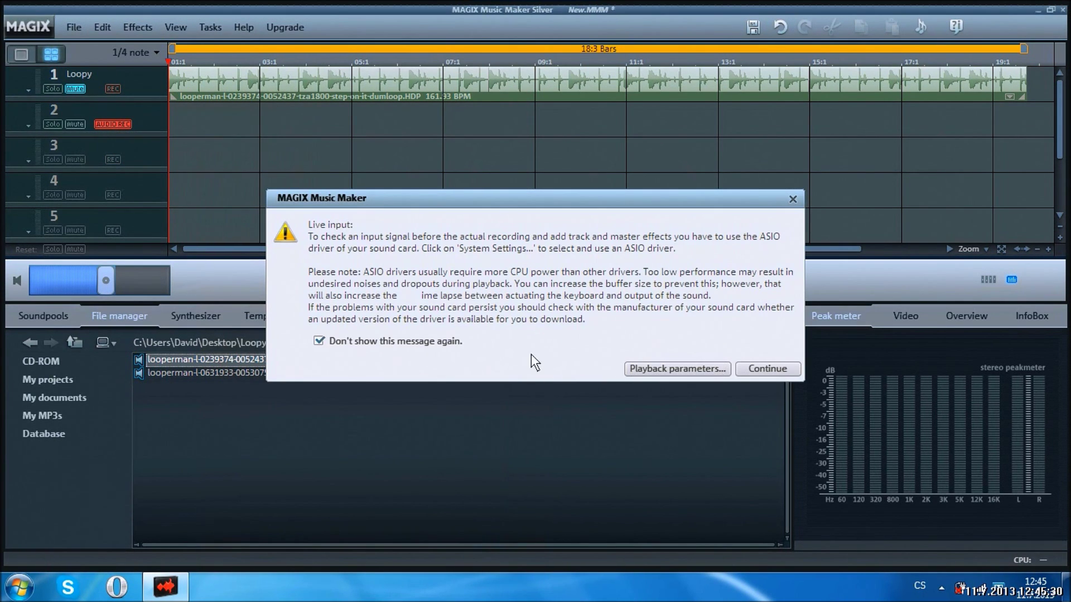
pyautogui.click(769, 370)
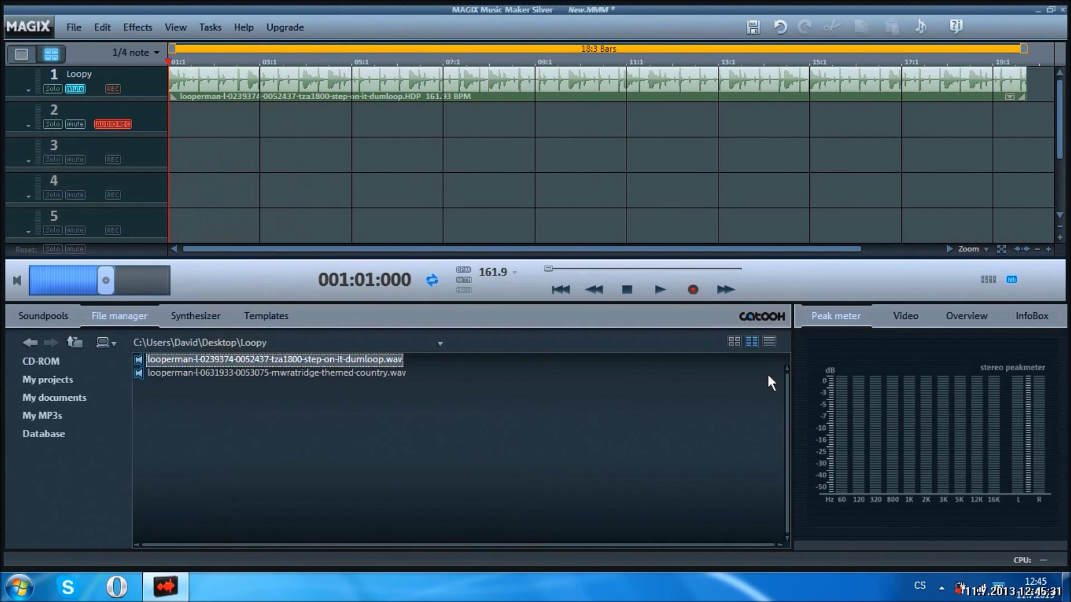
pyautogui.click(116, 126)
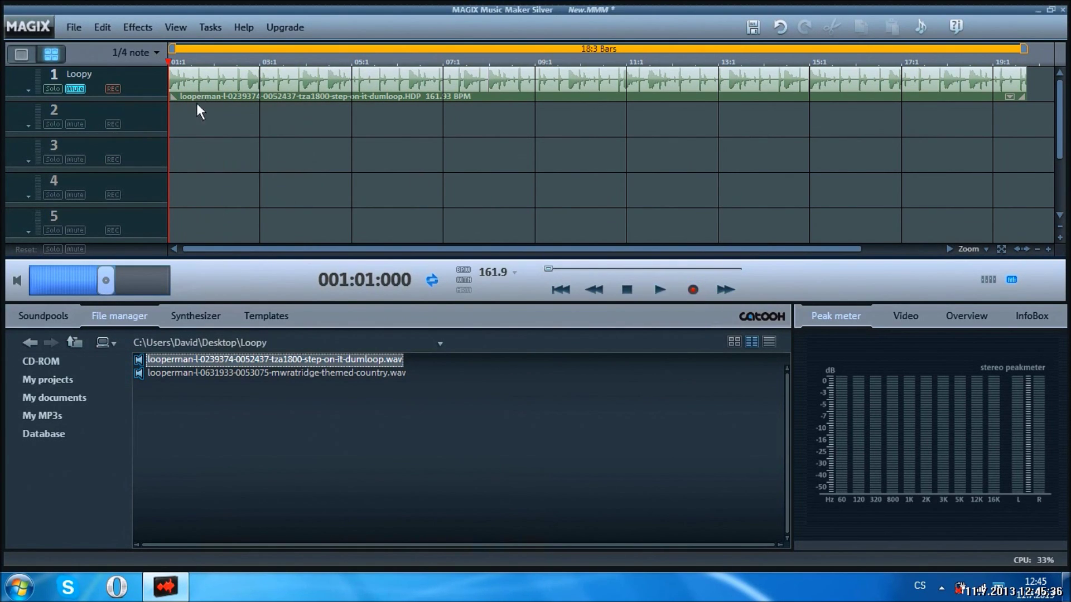
# - Look over the options for the drum loop on track 1 and the formats available for exporting the arrangement
pyautogui.click(216, 93)
pyautogui.rightClick(215, 92)
pyautogui.click(509, 147)
pyautogui.click(82, 33)
pyautogui.moveTo(158, 119)
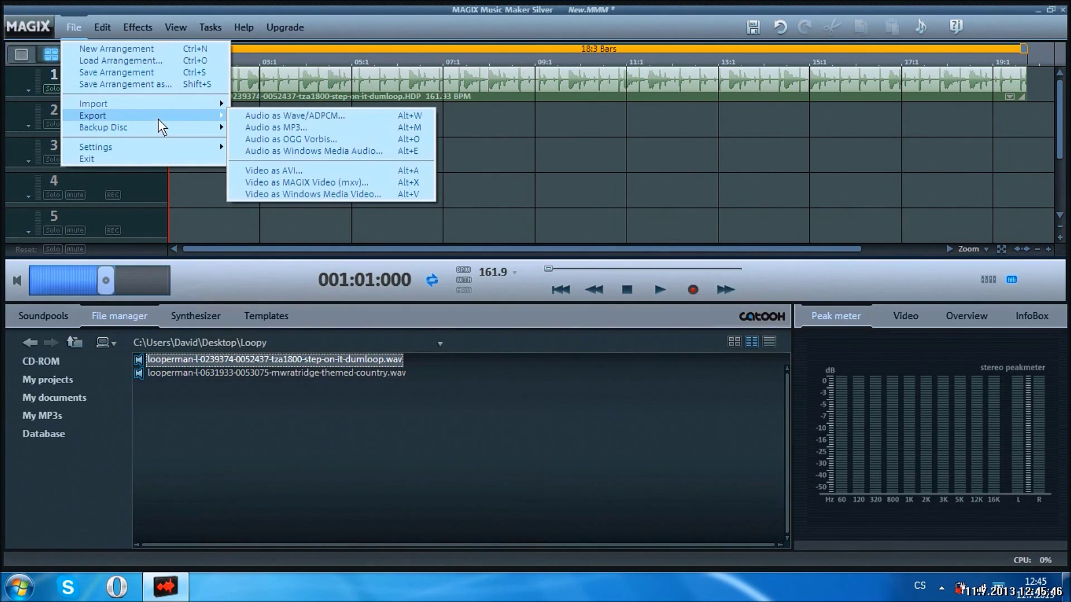
pyautogui.click(600, 132)
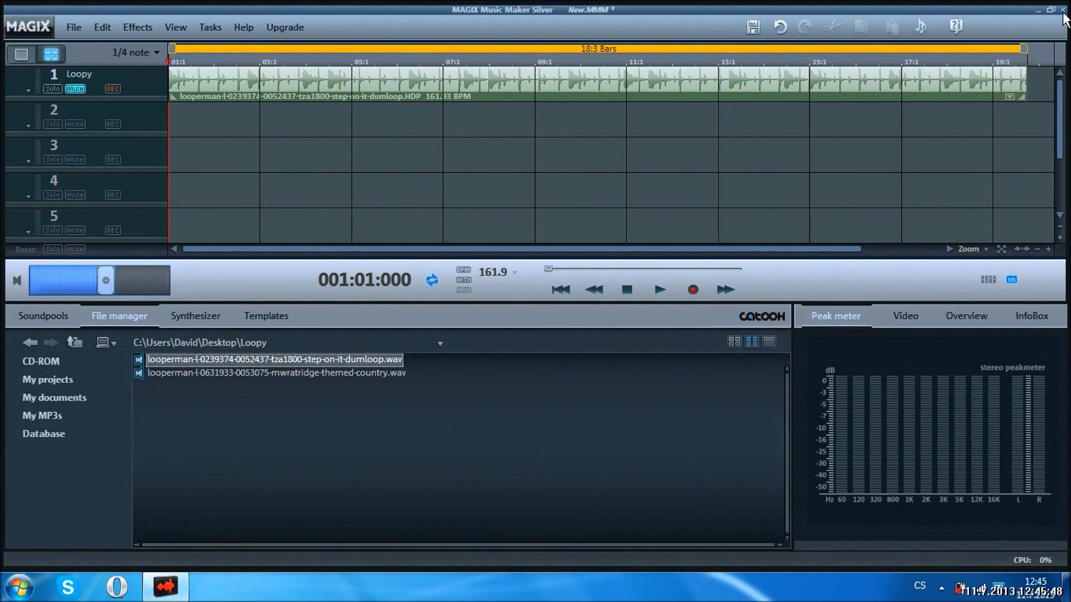
# - Minimize the Music Maker window to show the desktop
pyautogui.click(1038, 11)
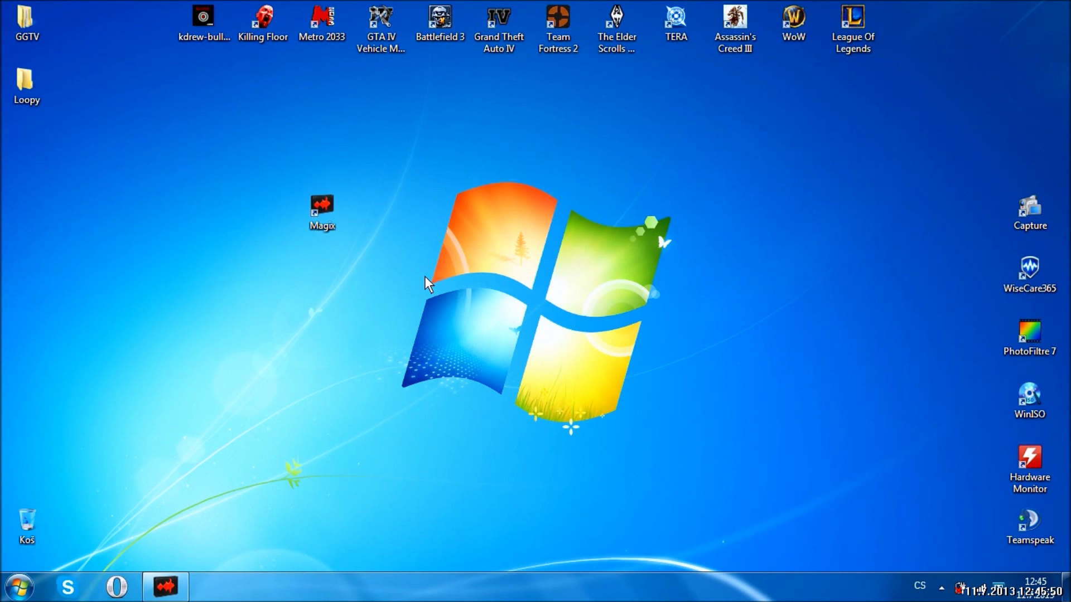